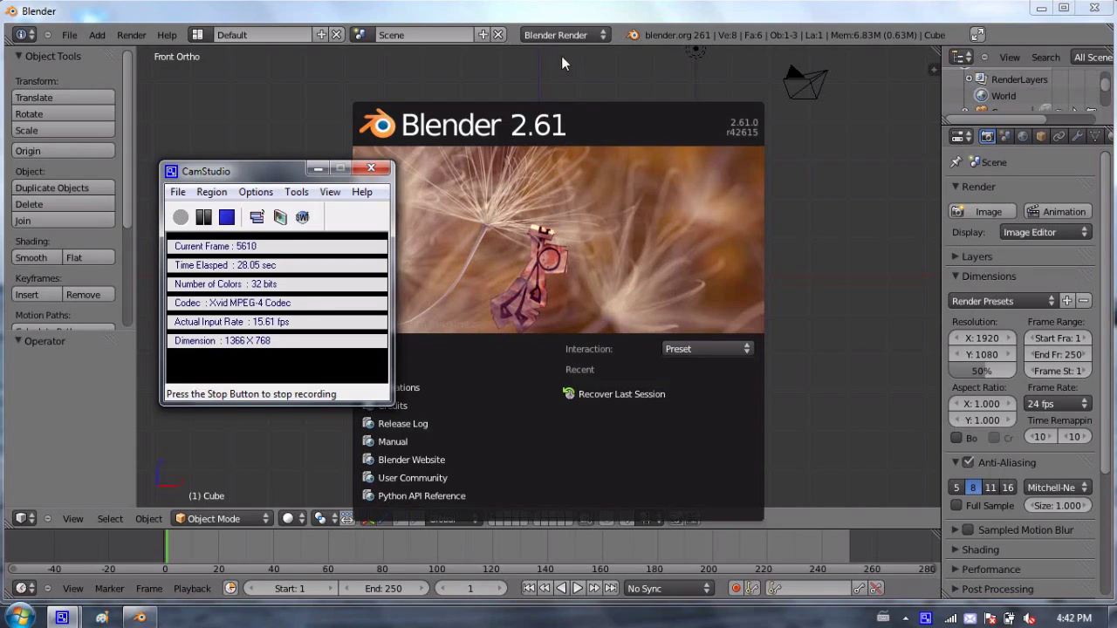
# - Dismiss the splash screen and delete the default cube from the scene
pyautogui.click(540, 17)
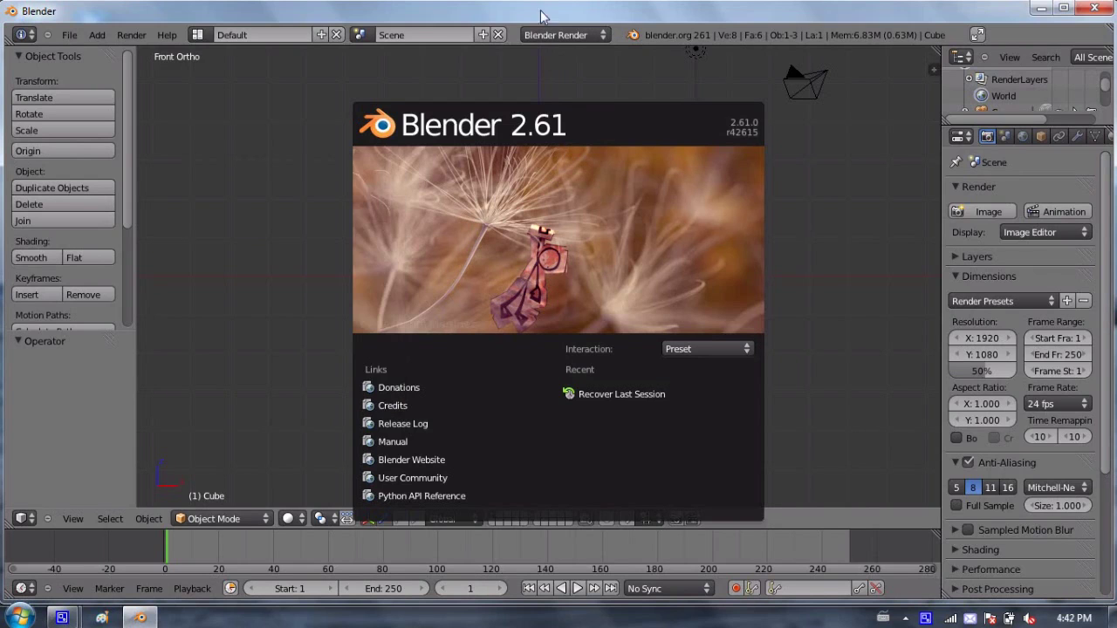
pyautogui.click(571, 171)
pyautogui.moveTo(655, 281); pyautogui.dragTo(626, 280, button='middle')
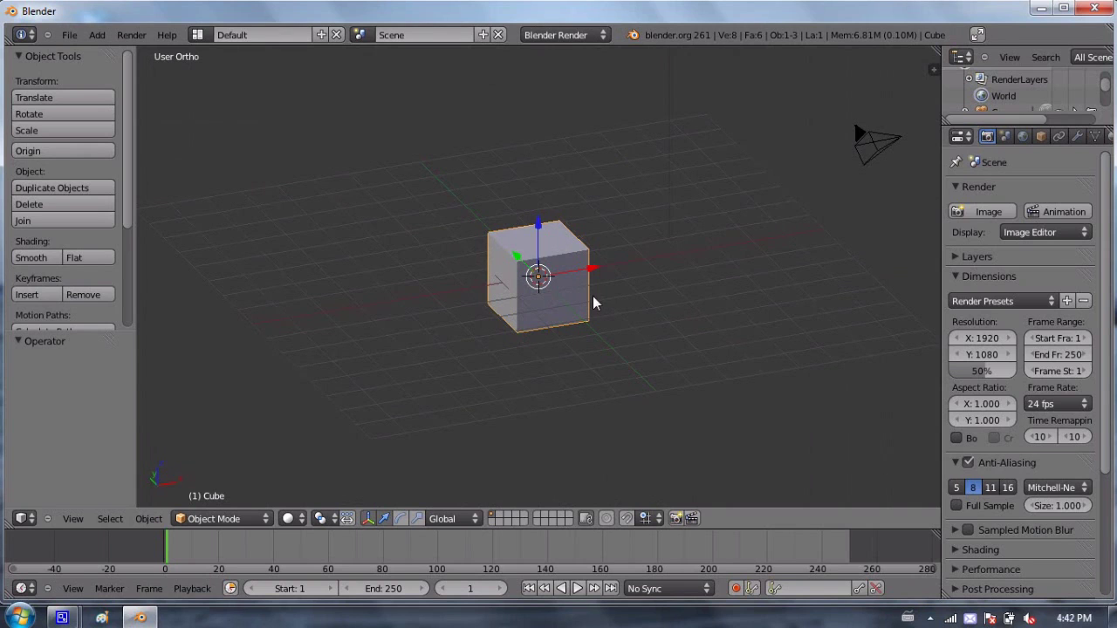
pyautogui.press('x')
pyautogui.click(593, 299)
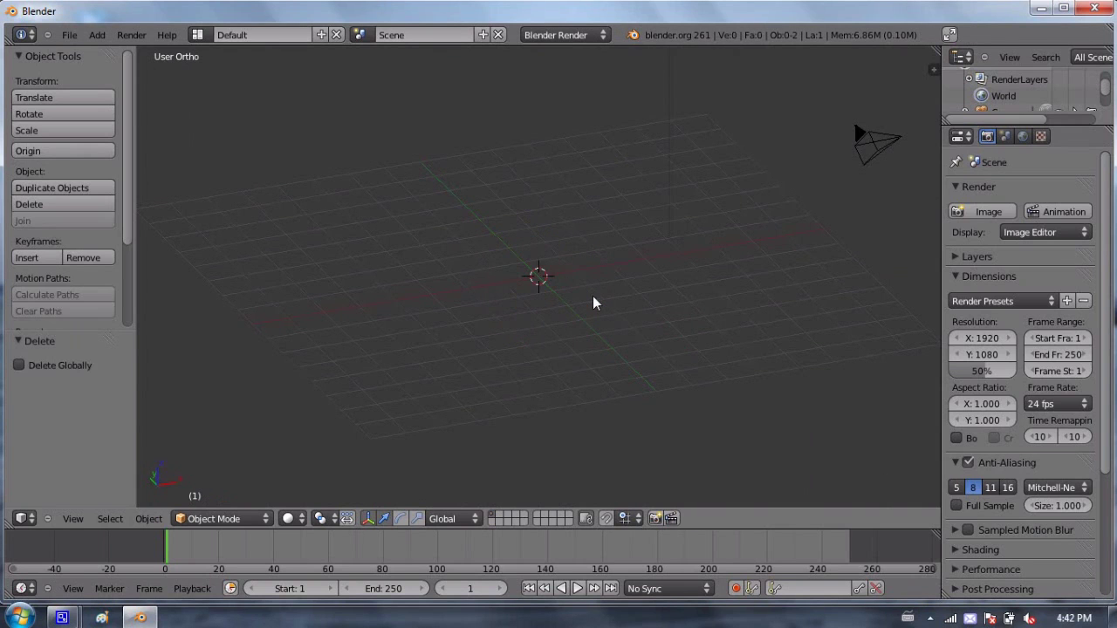
# - Add a mesh plane at the centre of the scene
pyautogui.hotkey('shift', 'a')
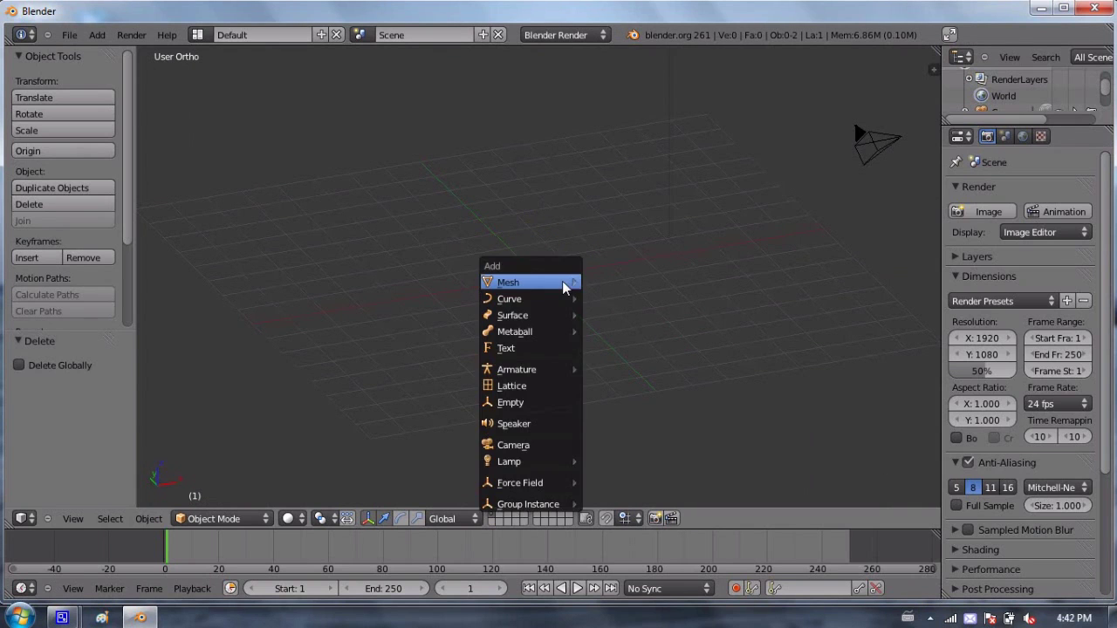
pyautogui.moveTo(566, 282)
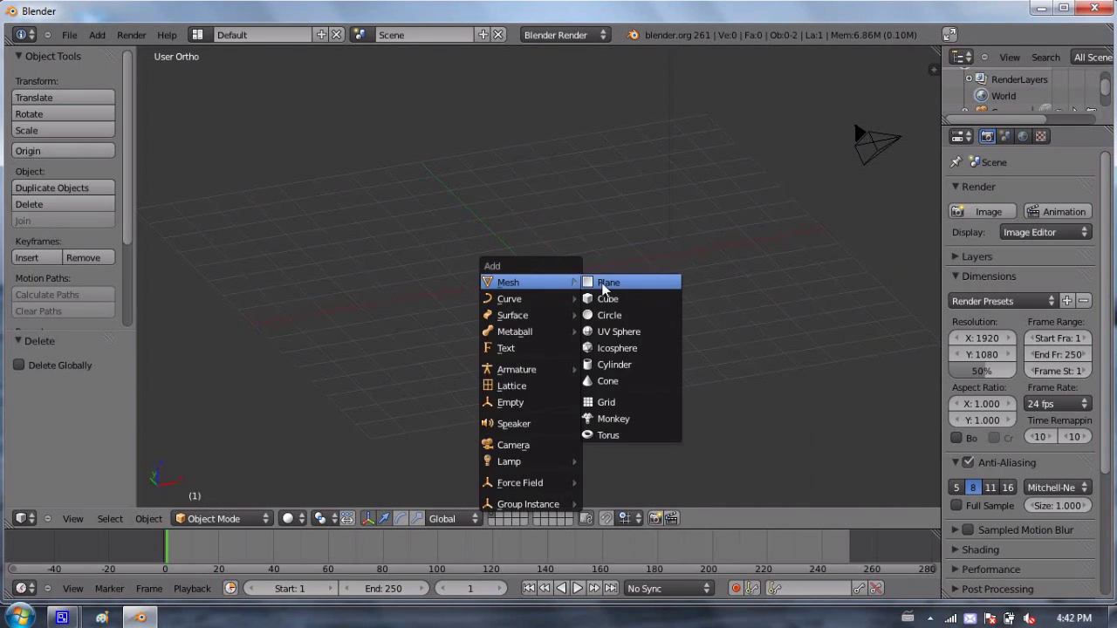
pyautogui.click(603, 286)
# - Enable the 3D View: Screencast Keys add-on in the user preferences and close the preferences window
pyautogui.press('n')
pyautogui.scroll(-5, 847, 375)
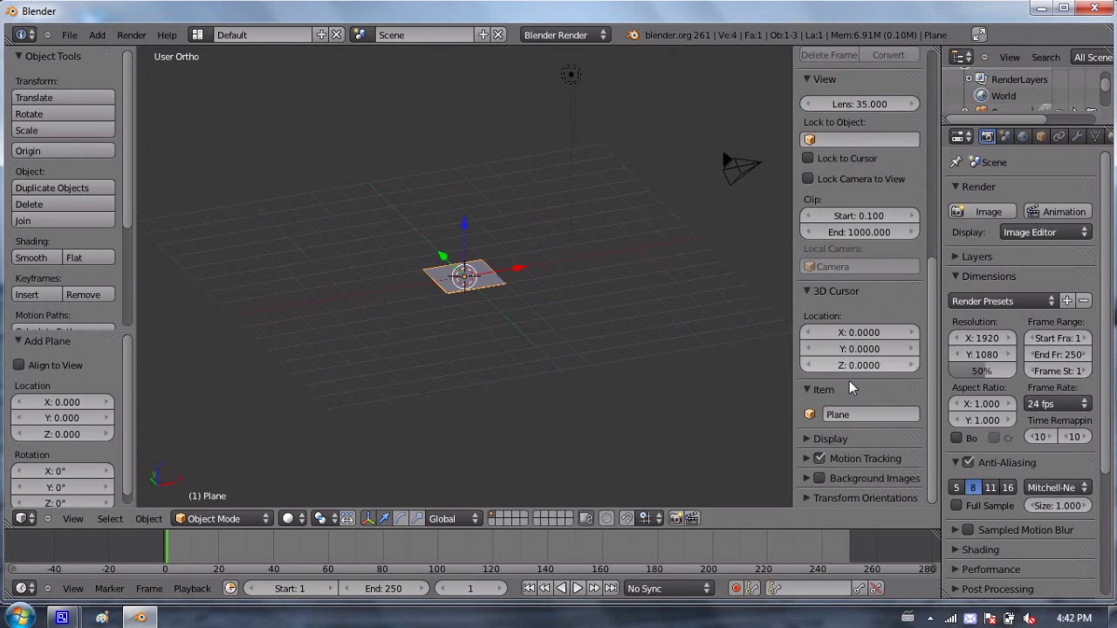
pyautogui.click(69, 35)
pyautogui.click(145, 193)
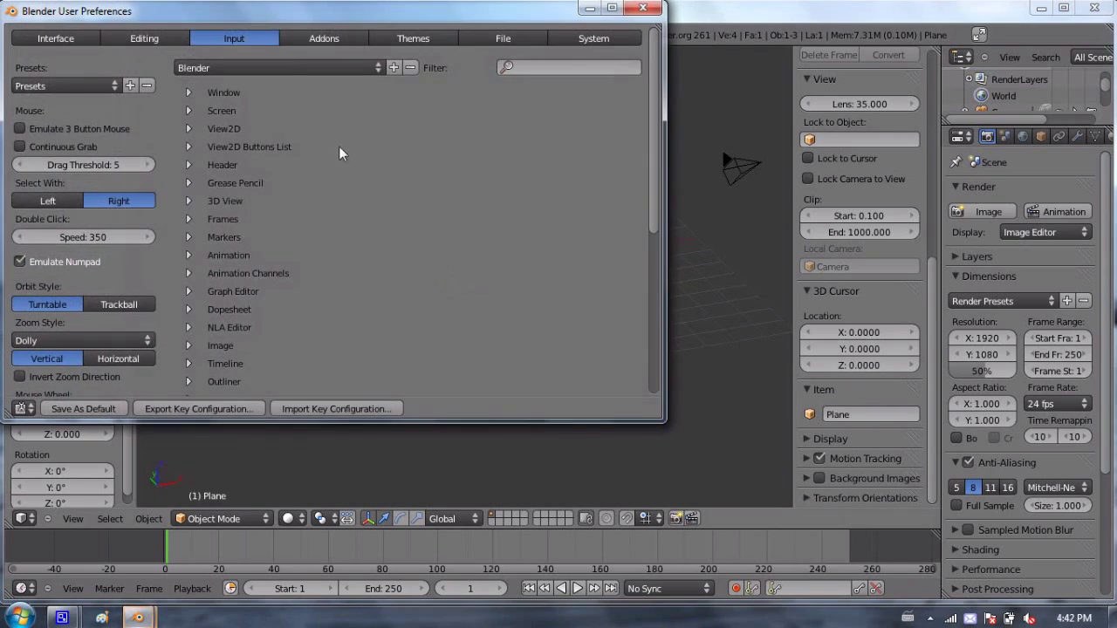
pyautogui.click(324, 39)
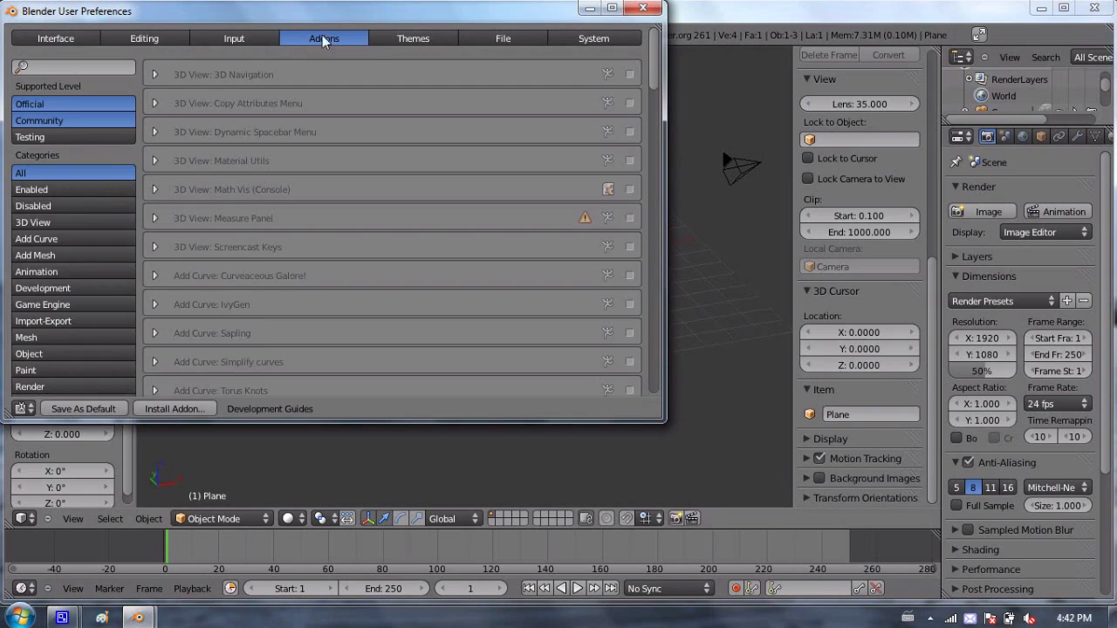
pyautogui.click(56, 229)
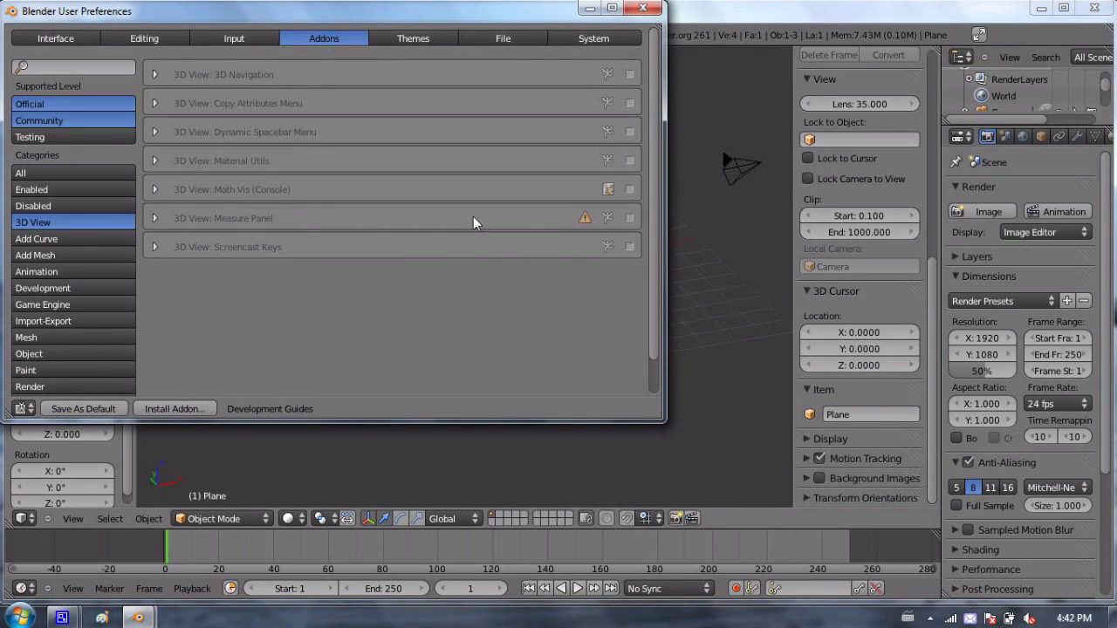
pyautogui.click(630, 247)
pyautogui.click(643, 8)
# - Start the Screencast Keys display with the mouse shown as Icon and Group Mouse & Text enabled, and hide the view properties
pyautogui.scroll(-3, 864, 371)
pyautogui.scroll(-2, 864, 371)
pyautogui.click(864, 403)
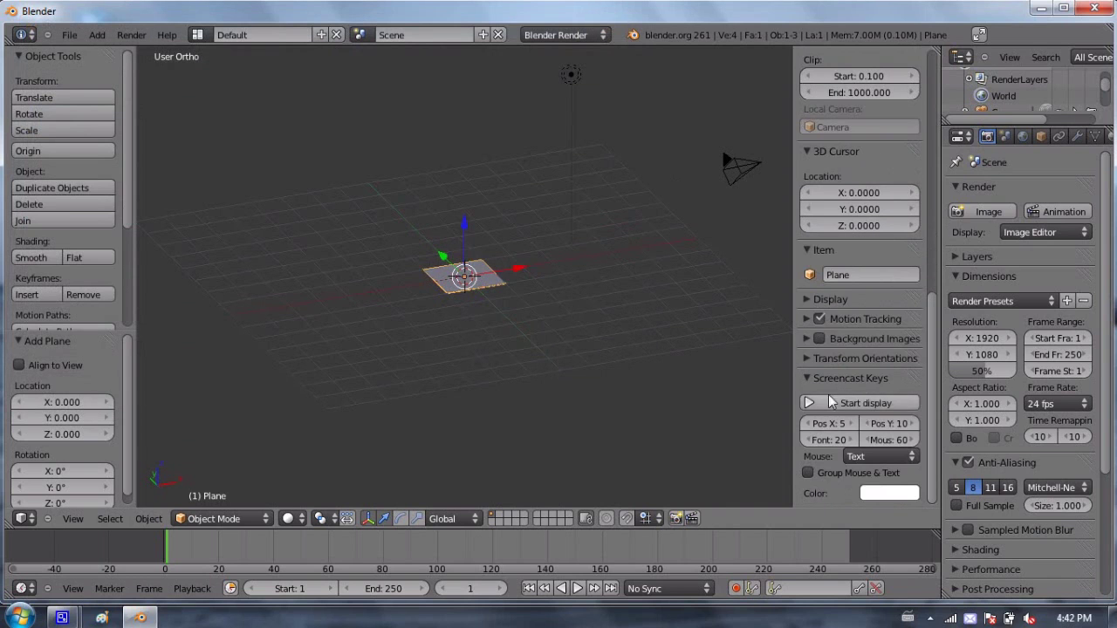
pyautogui.click(857, 458)
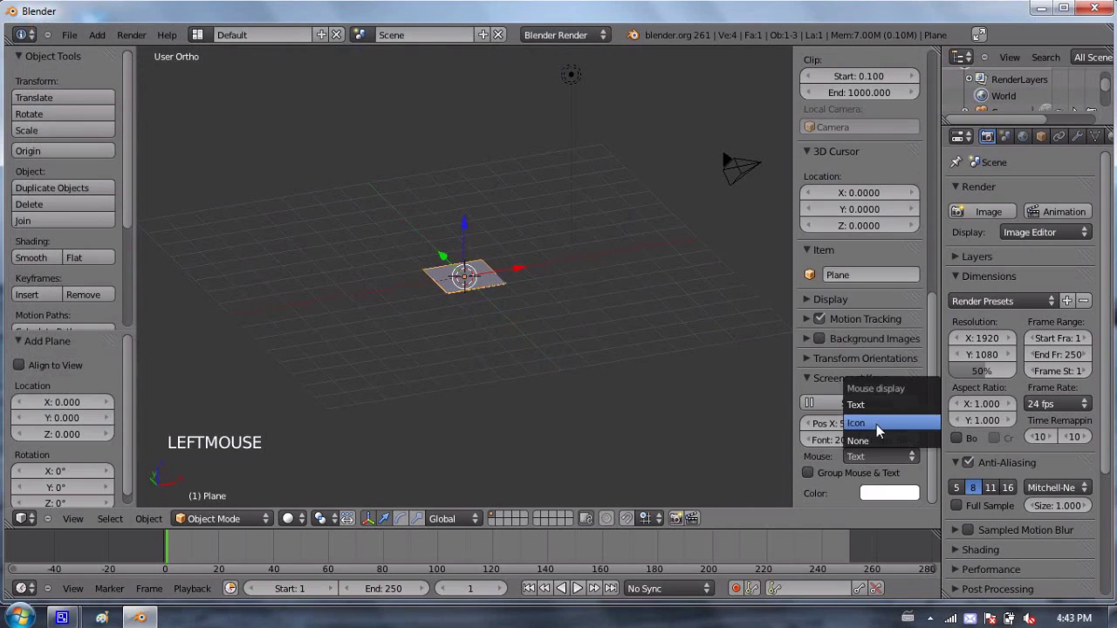
pyautogui.click(876, 425)
pyautogui.click(815, 474)
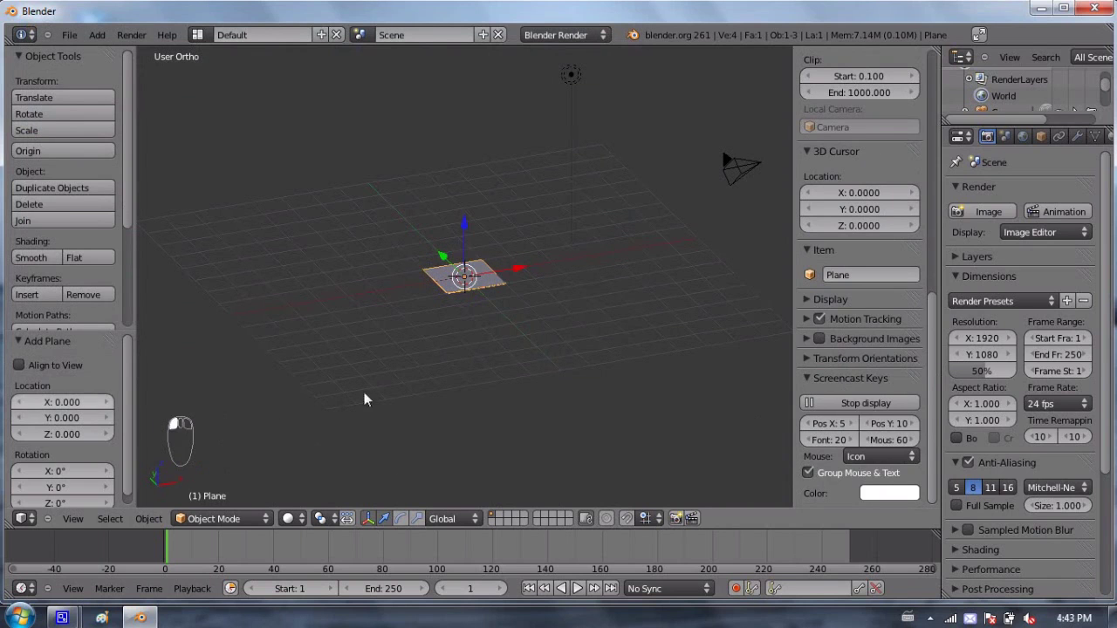
pyautogui.press('n')
# - Add a UV sphere at the centre of the plane
pyautogui.scroll(4, 561, 245)
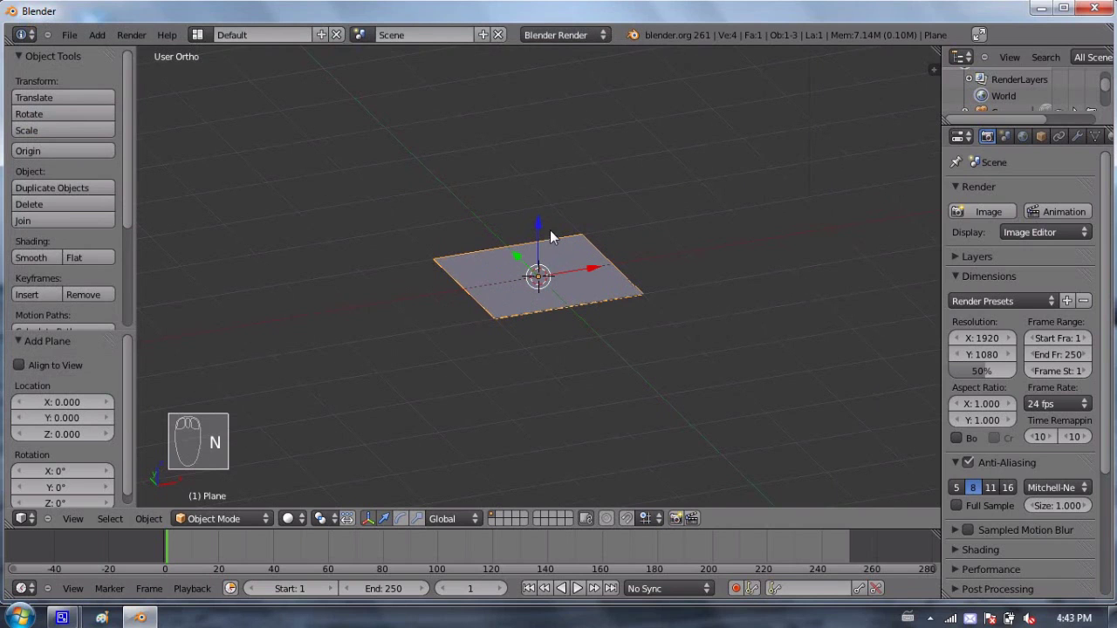
pyautogui.scroll(2, 542, 246)
pyautogui.hotkey('shift', 'a')
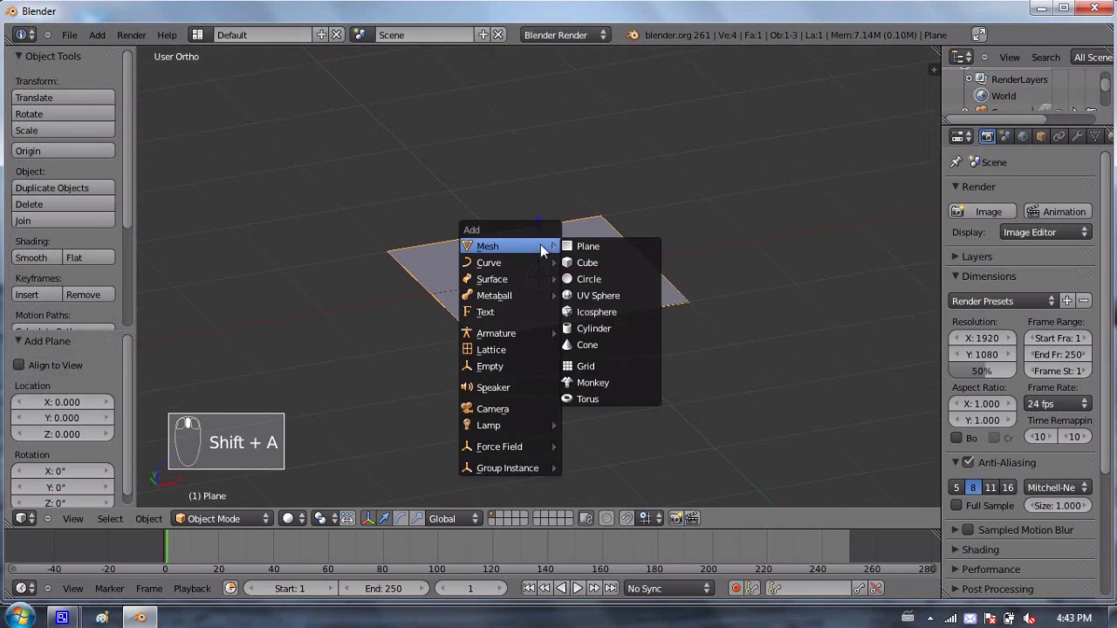
pyautogui.click(614, 297)
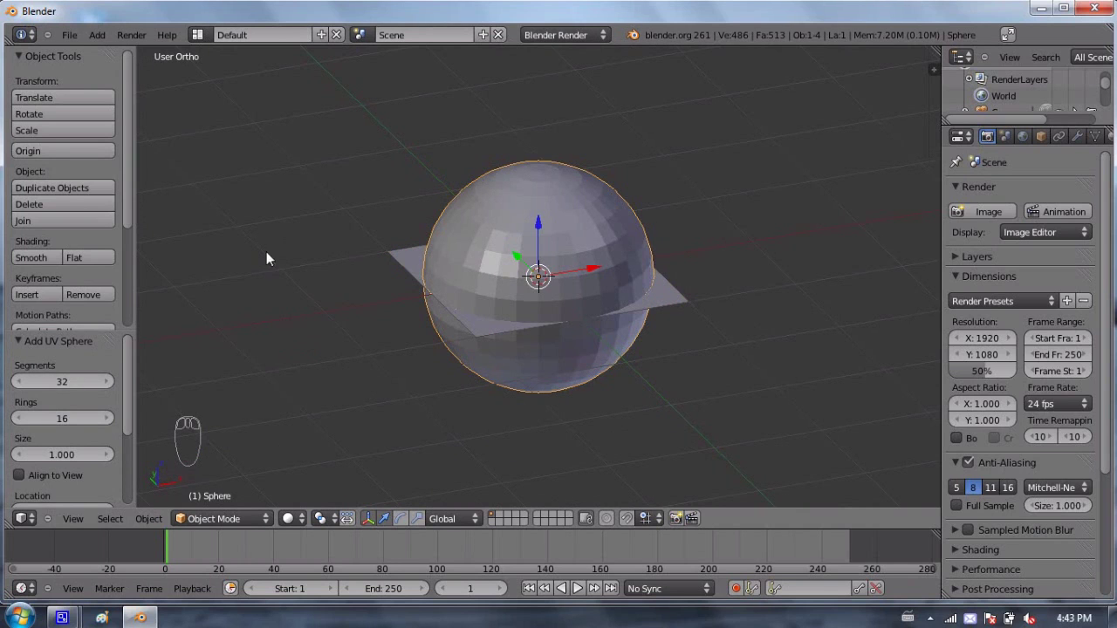
pyautogui.press('t')
pyautogui.press('t')
pyautogui.scroll(-3, 601, 271)
pyautogui.scroll(2, 601, 276)
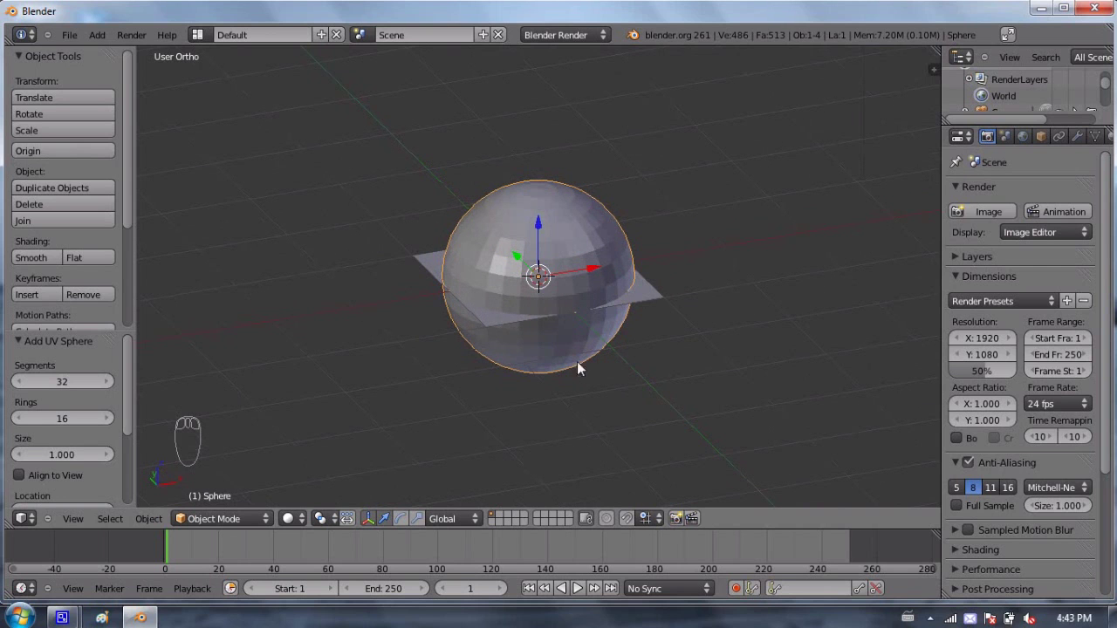
# - Select the plane and scale it uniformly by a factor of 5
pyautogui.rightClick(644, 299)
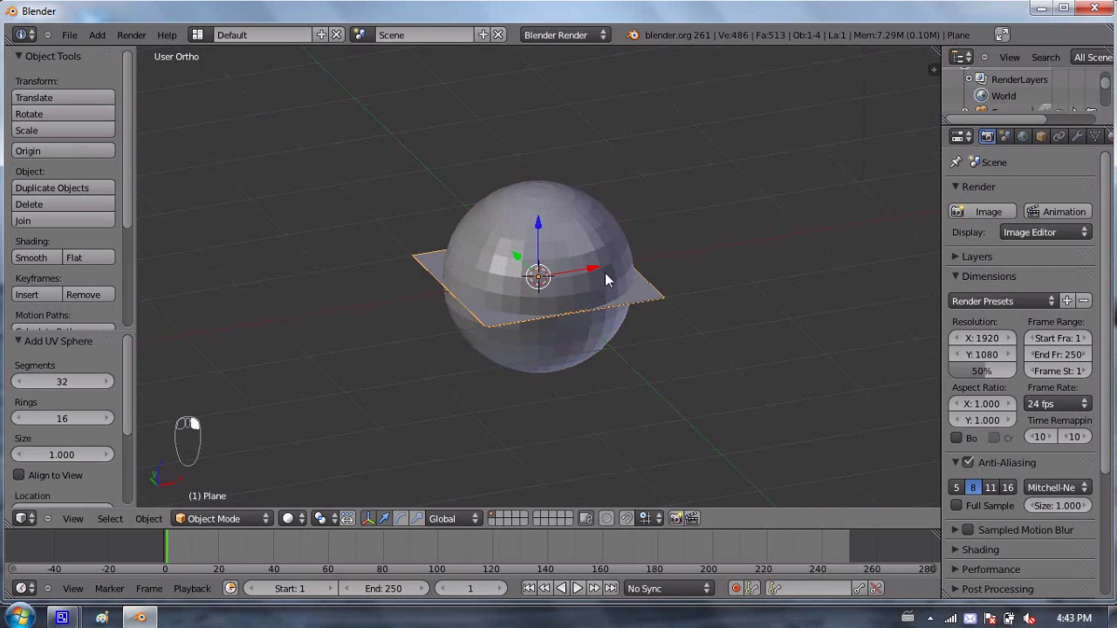
pyautogui.scroll(-4, 599, 271)
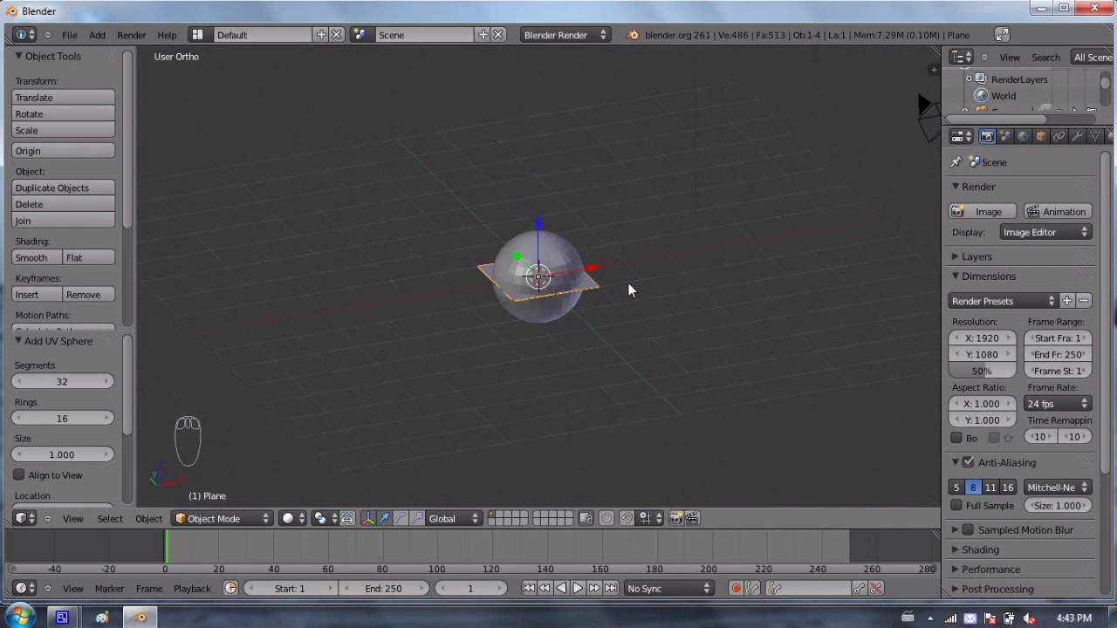
pyautogui.press('s')
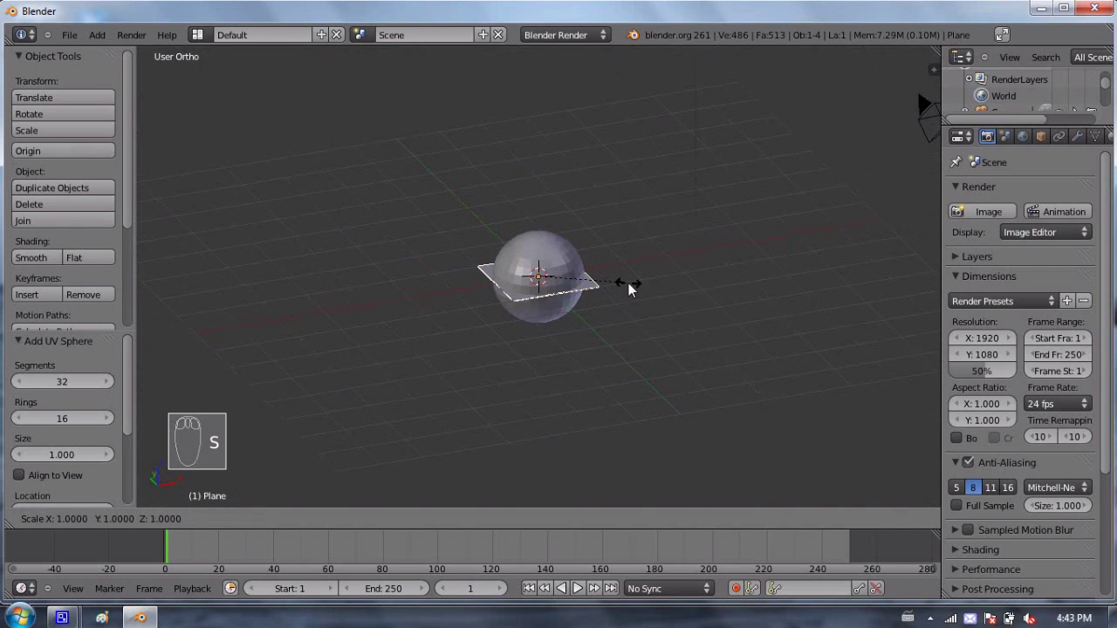
pyautogui.press('5')
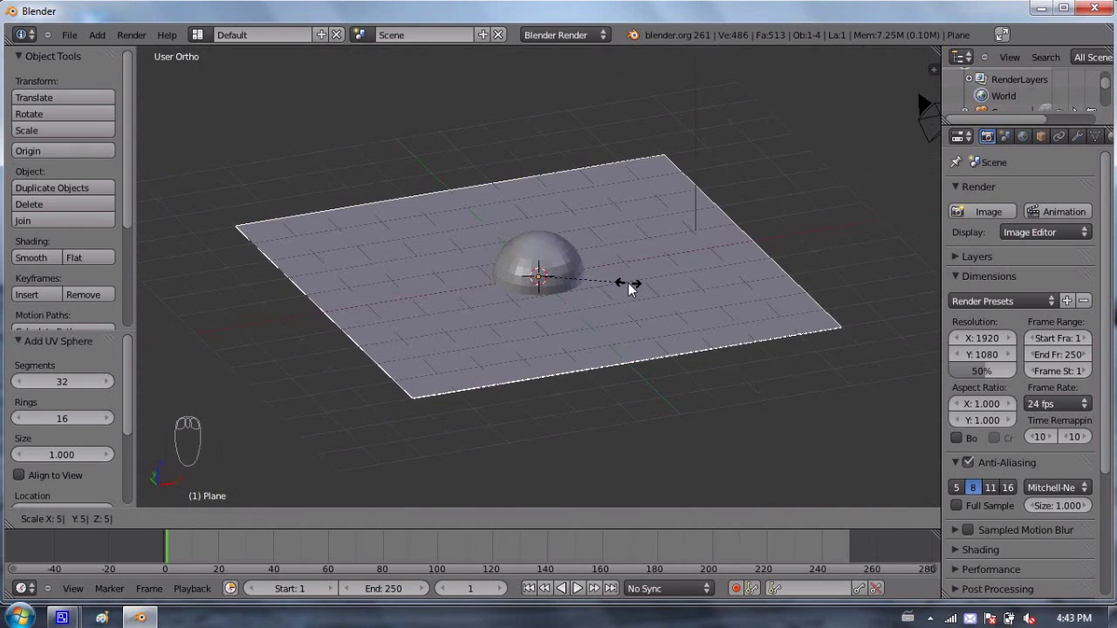
pyautogui.press('Return')
# - Raise the plane about 2.05 units along the Z axis so it sits above the sphere
pyautogui.moveTo(537, 229); pyautogui.dragTo(553, 144)
pyautogui.moveTo(553, 144); pyautogui.dragTo(808, 214, button='middle')
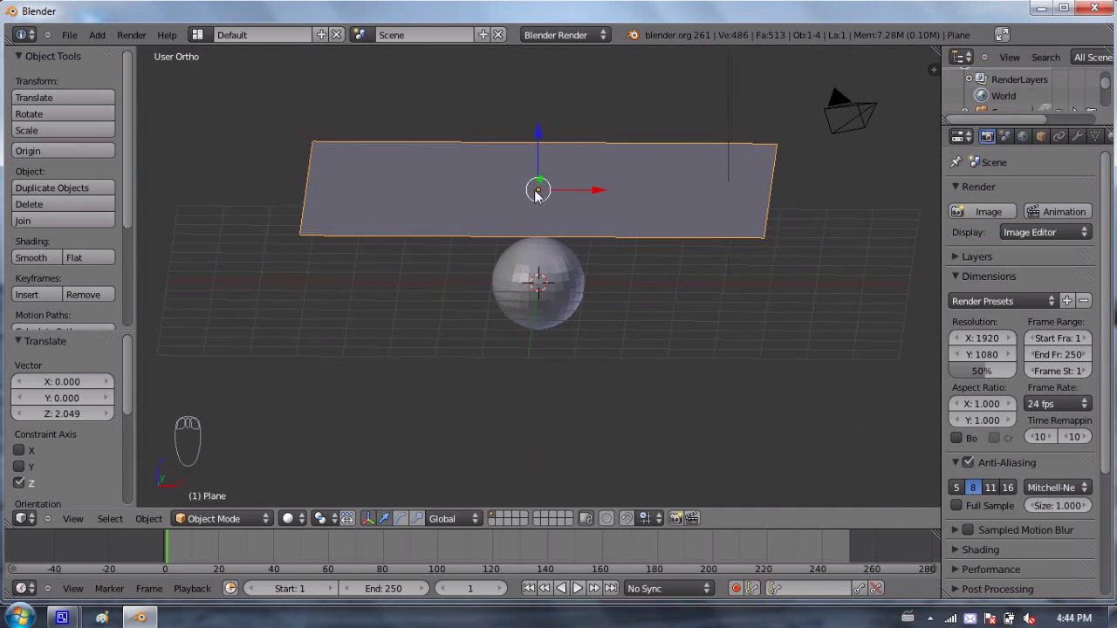
pyautogui.moveTo(465, 165); pyautogui.dragTo(448, 185, button='middle')
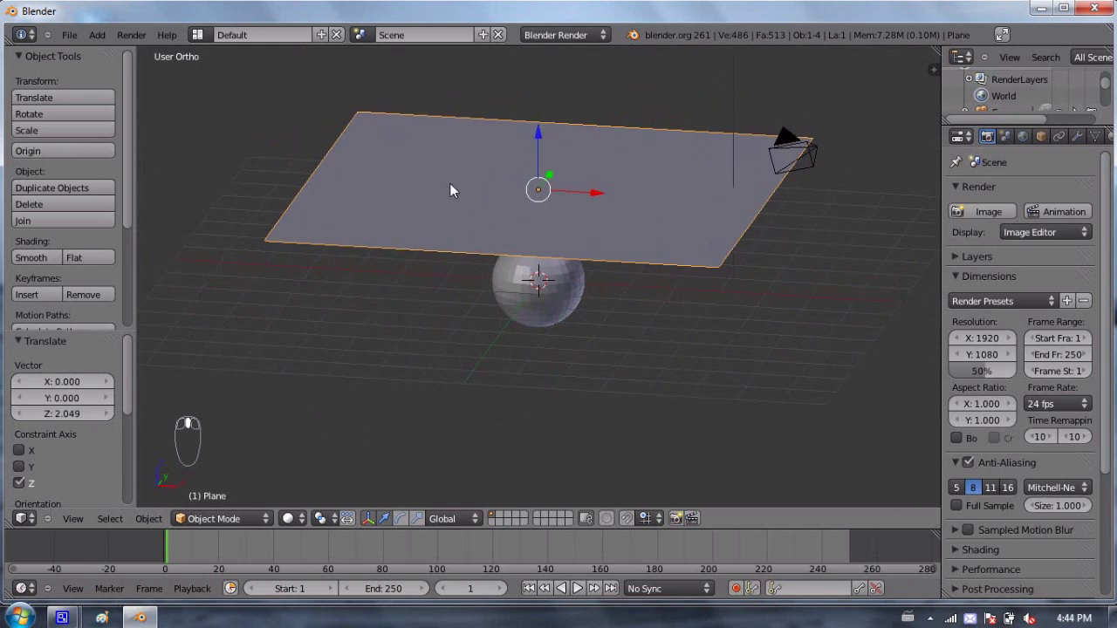
# - Enter Edit Mode on the plane and subdivide it with 10 cuts
pyautogui.press('Tab')
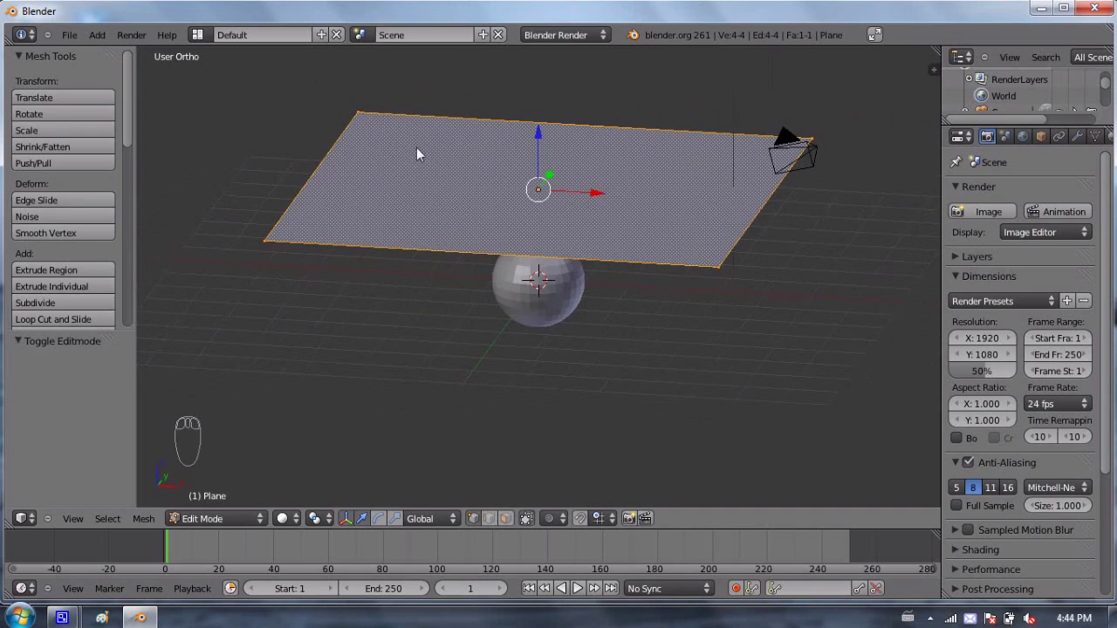
pyautogui.press('w')
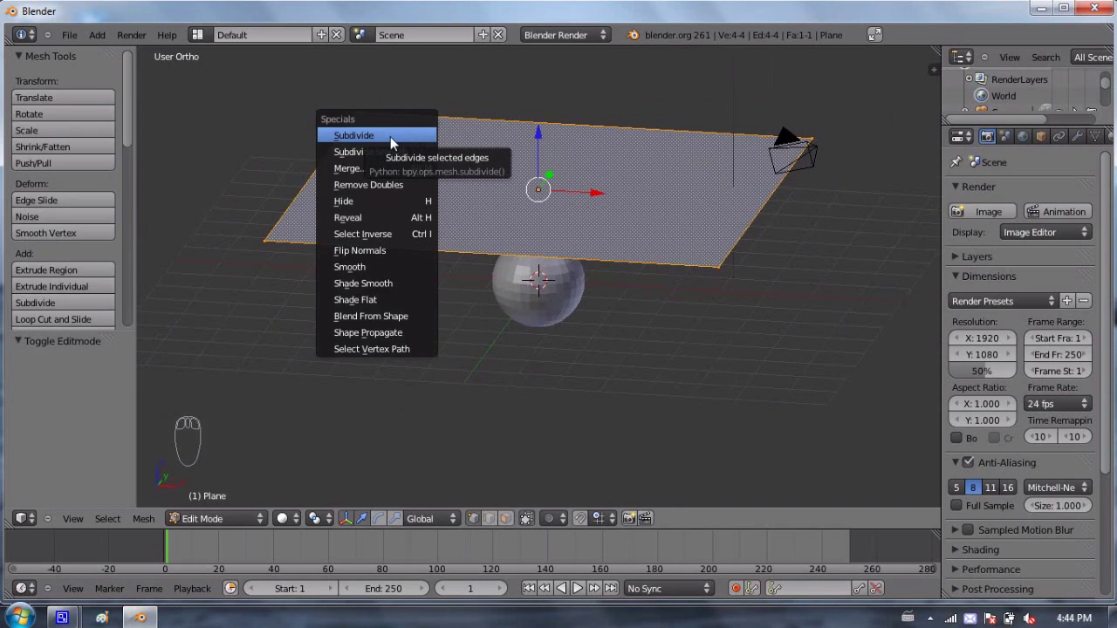
pyautogui.click(391, 140)
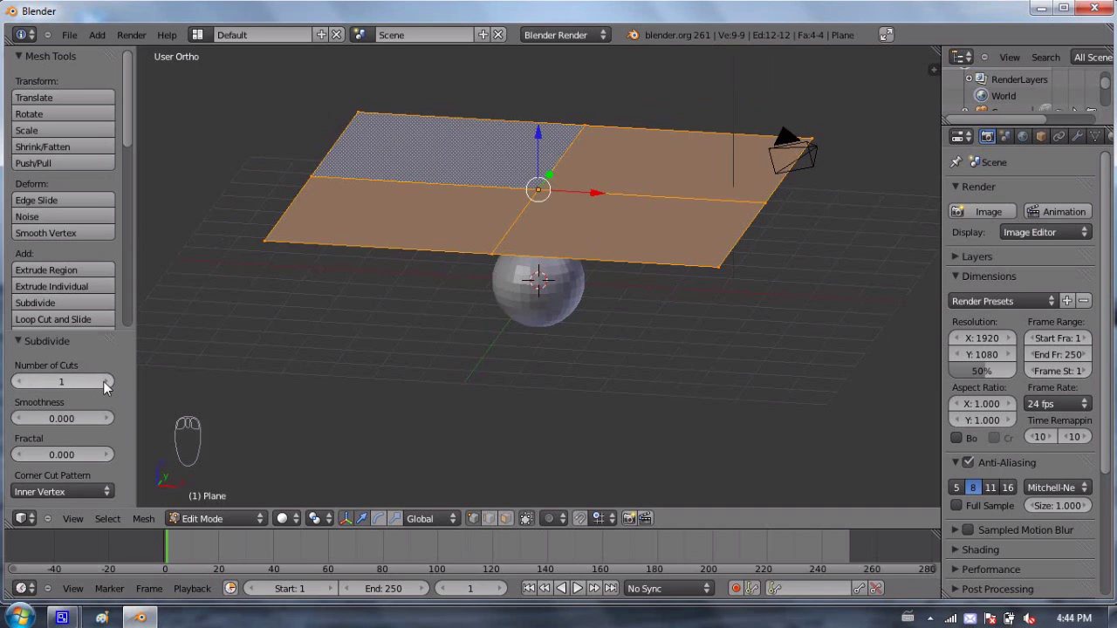
pyautogui.moveTo(104, 381); pyautogui.dragTo(602, 334)
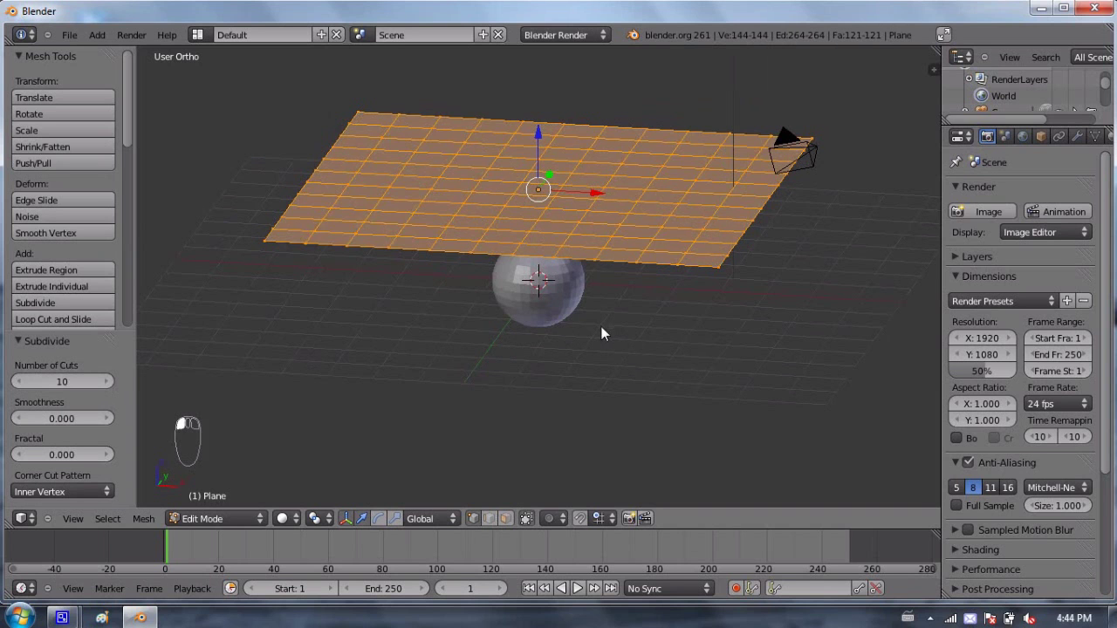
# - Subdivide the whole plane again with 2 cuts and return to Object Mode
pyautogui.moveTo(437, 199); pyautogui.dragTo(361, 282, button='middle')
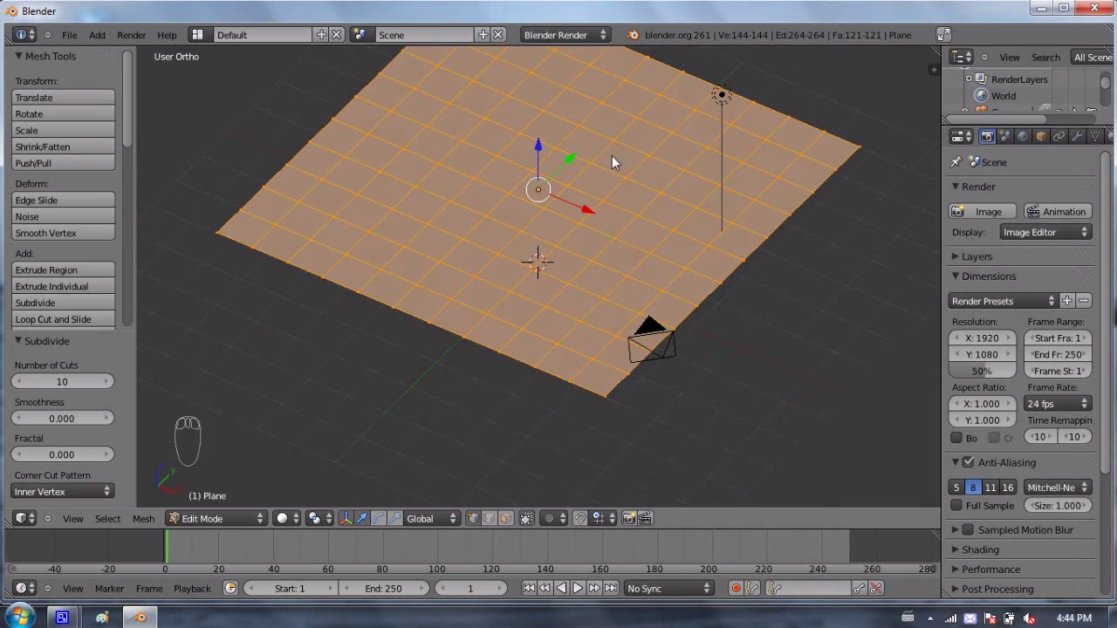
pyautogui.press('w')
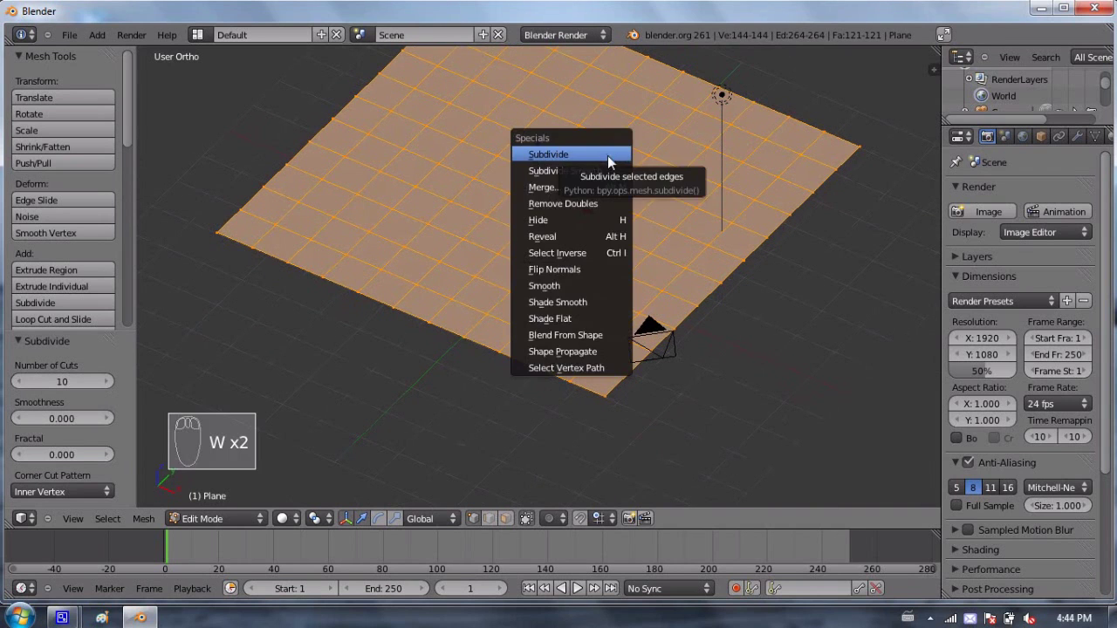
pyautogui.click(608, 156)
pyautogui.click(108, 382)
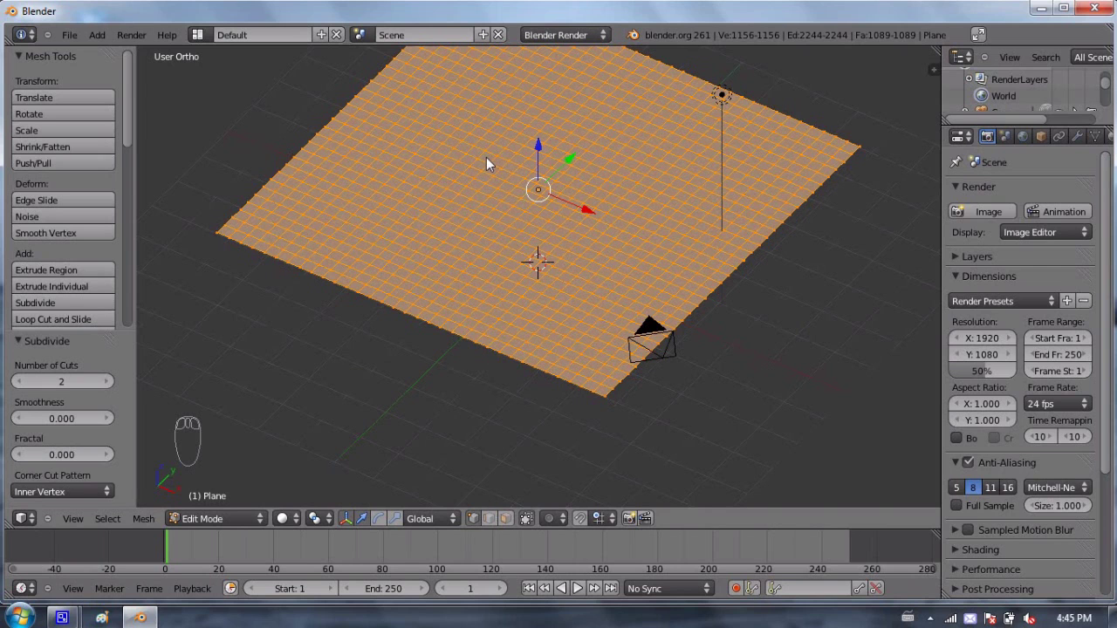
pyautogui.press('Tab')
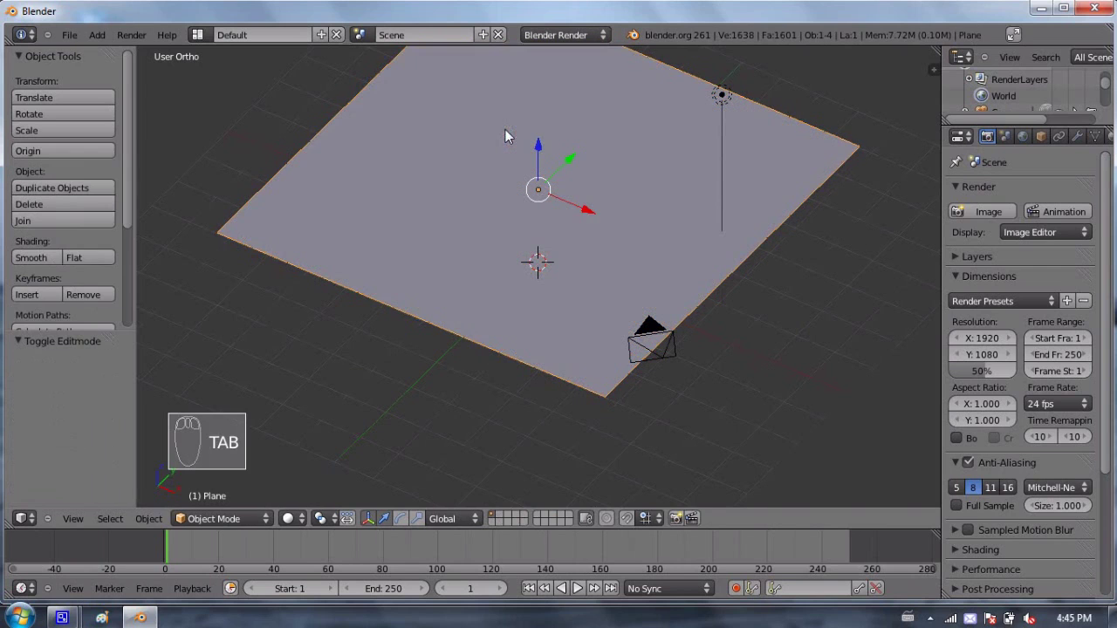
# - Widen the properties area, enable Cloth physics on the plane, and look at the cloth presets
pyautogui.moveTo(551, 311); pyautogui.dragTo(593, 215, button='middle')
pyautogui.scroll(-3, 593, 214)
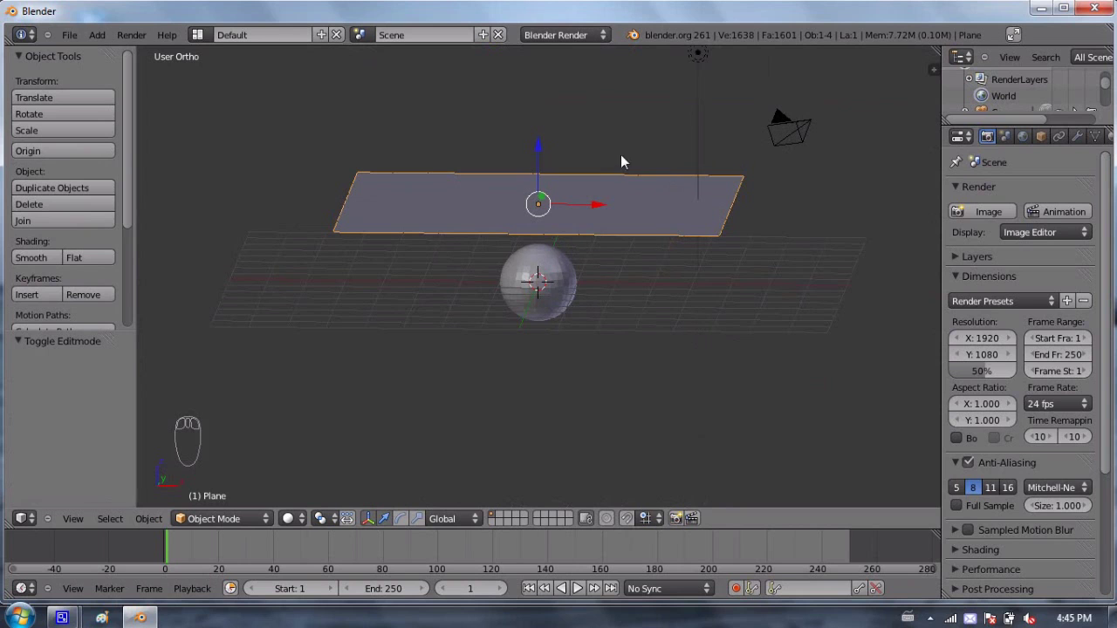
pyautogui.moveTo(818, 191); pyautogui.dragTo(494, 199, button='middle')
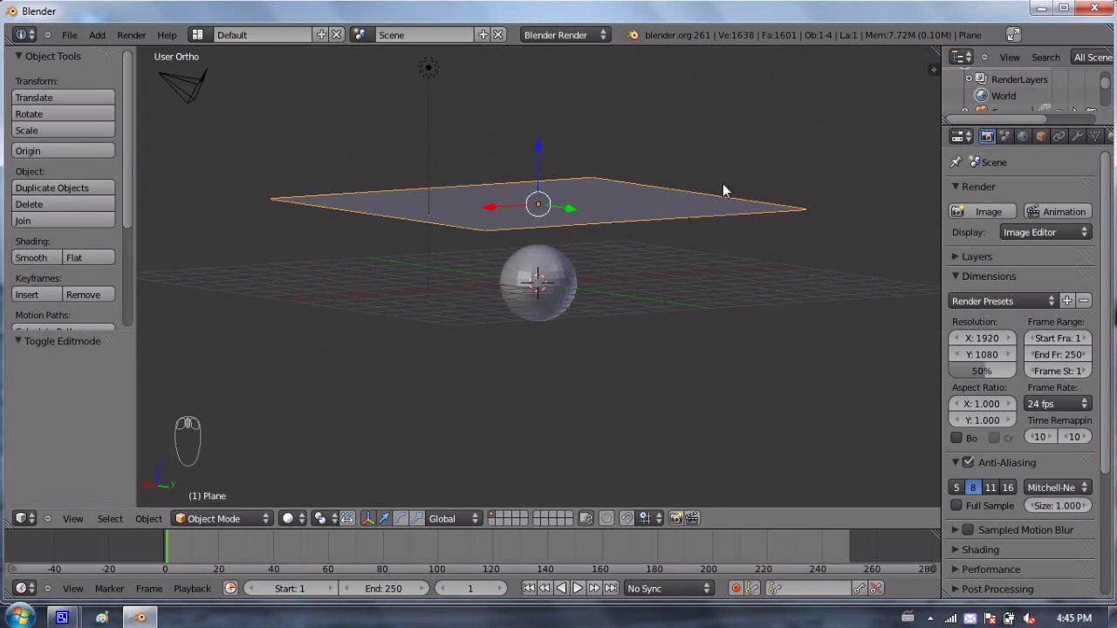
pyautogui.moveTo(943, 132); pyautogui.dragTo(794, 133)
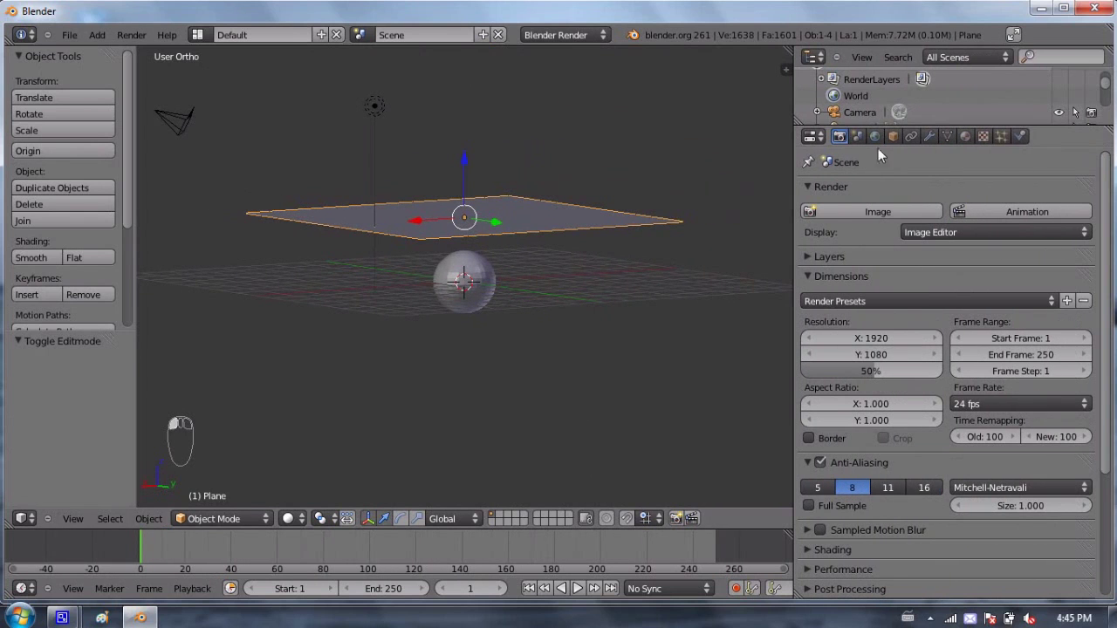
pyautogui.click(1020, 136)
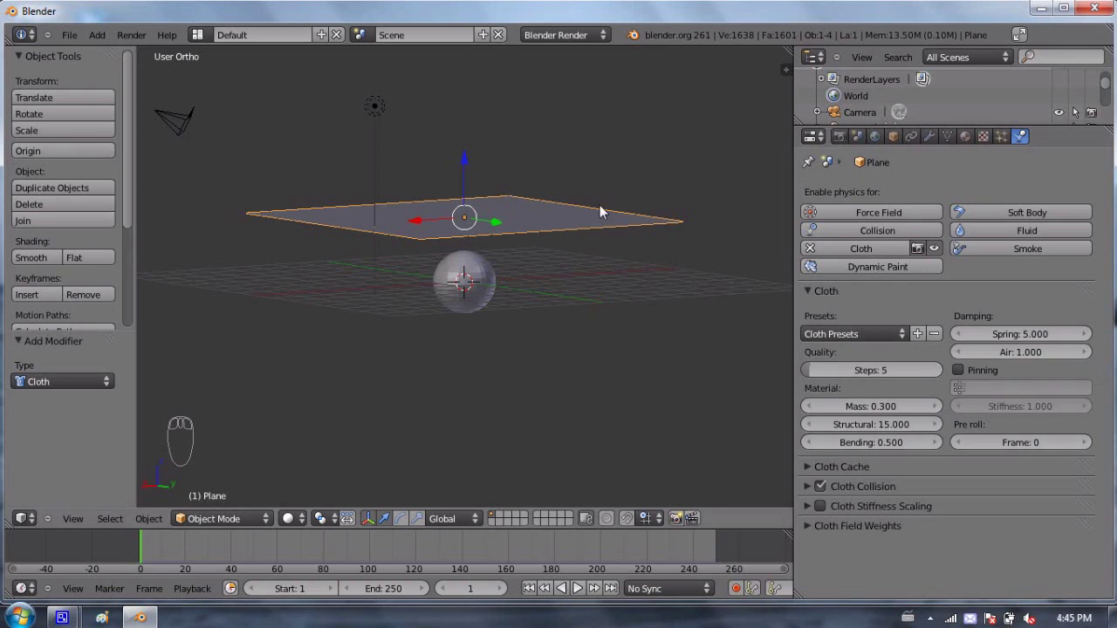
pyautogui.click(881, 333)
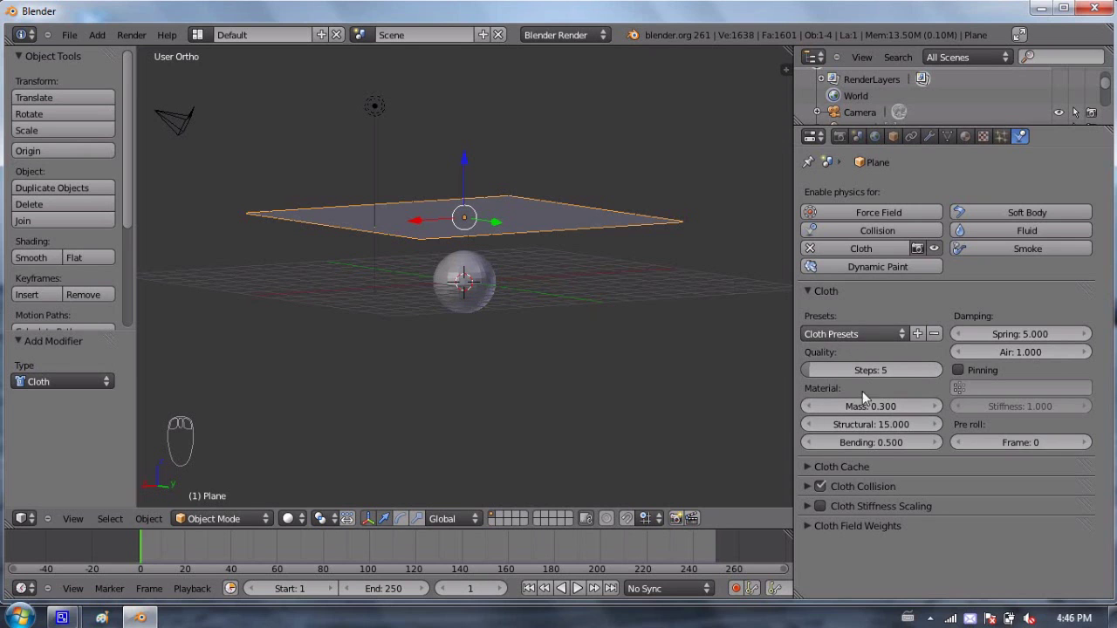
# - Try the Cotton and Rubber cloth presets on the plane to compare their material settings
pyautogui.click(859, 332)
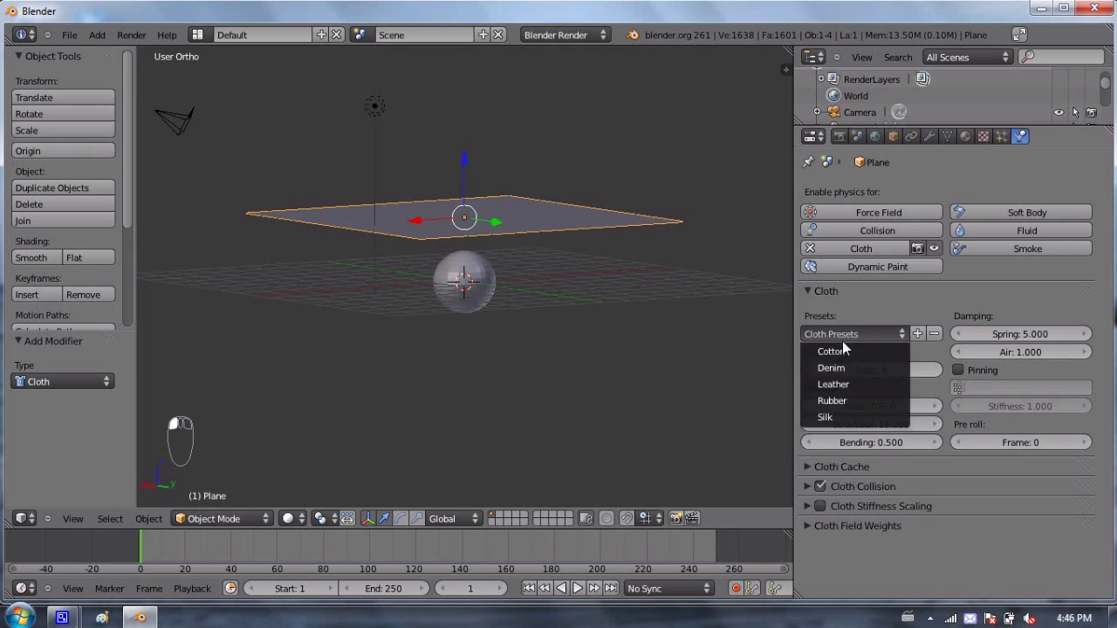
pyautogui.click(841, 351)
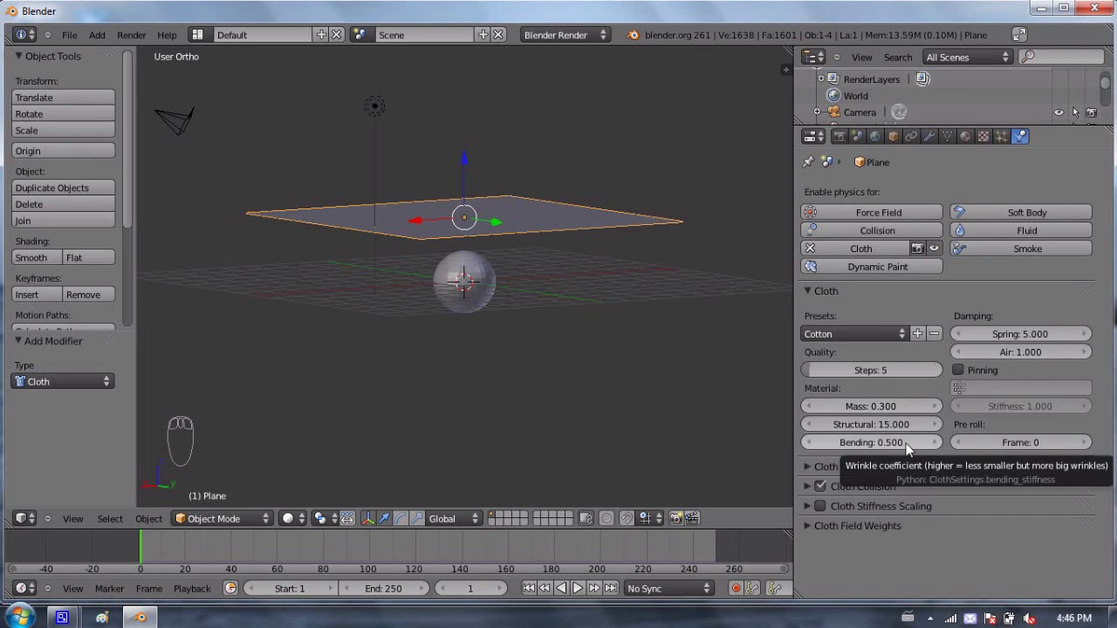
pyautogui.click(877, 333)
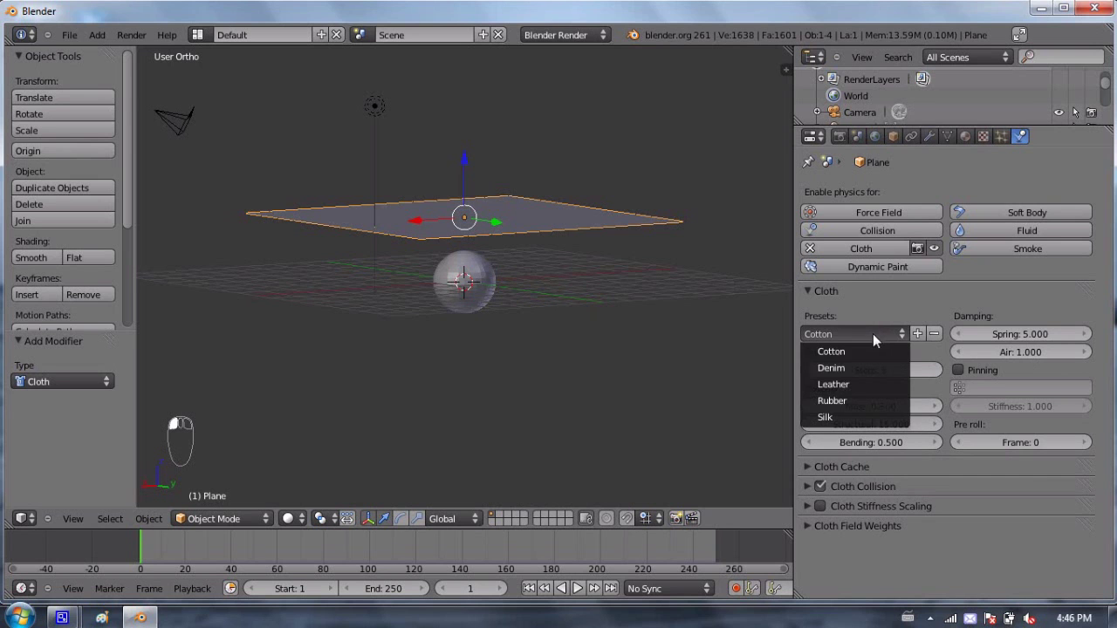
pyautogui.click(863, 401)
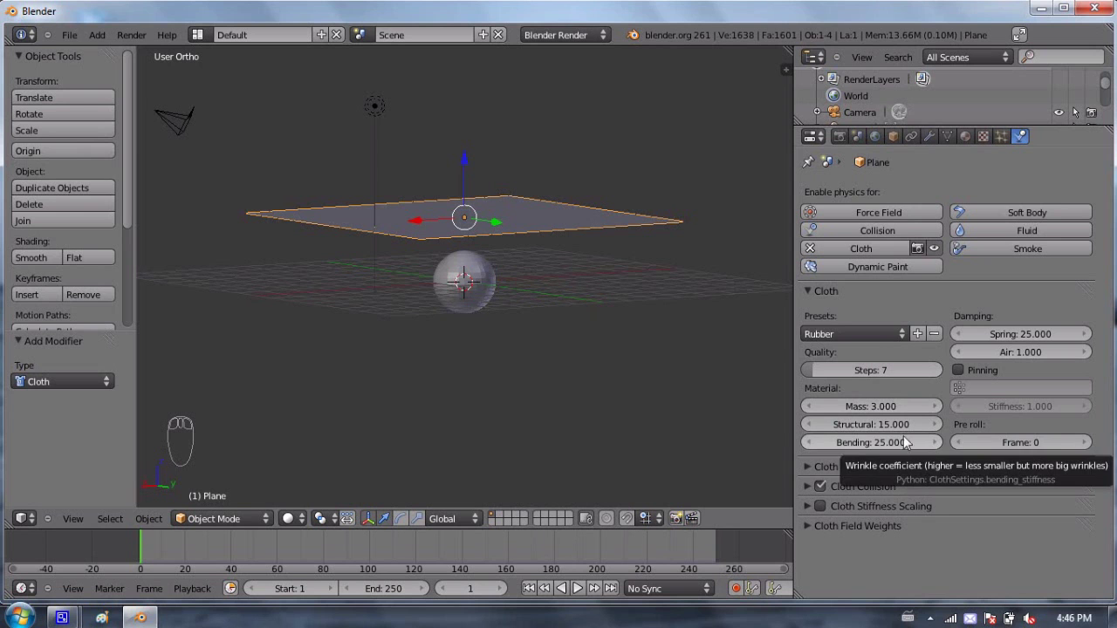
# - Apply the Silk cloth preset to the plane
pyautogui.click(868, 336)
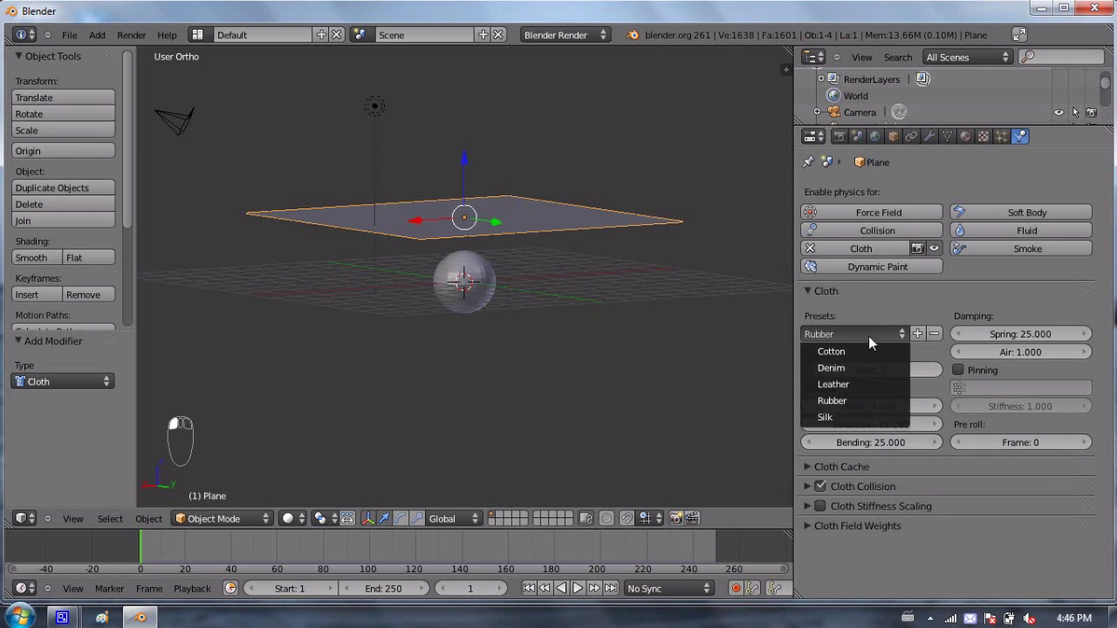
pyautogui.click(854, 417)
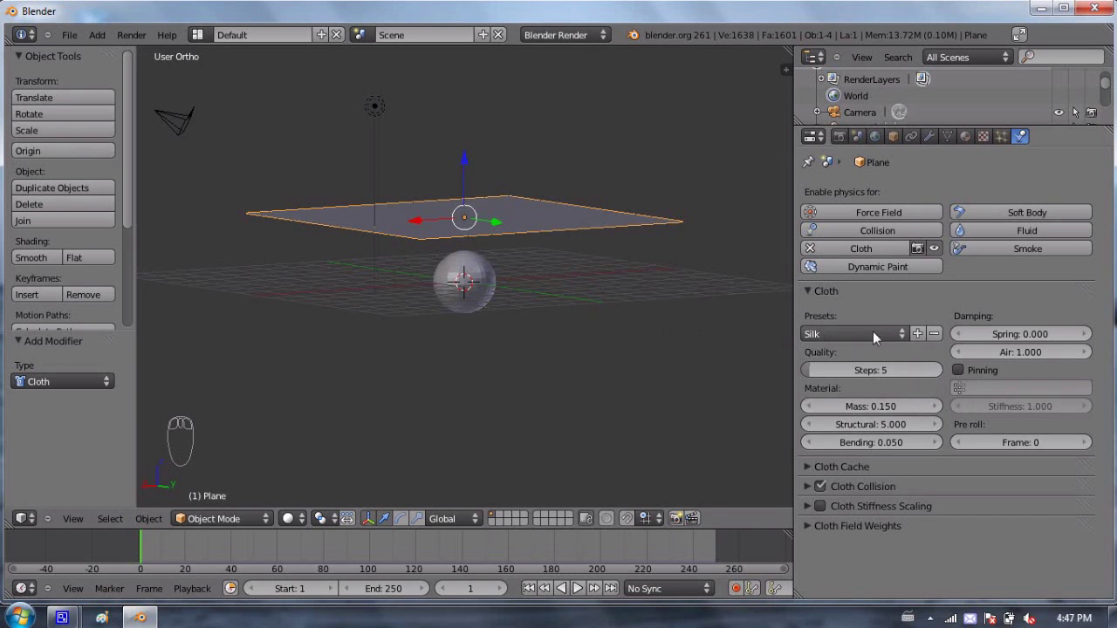
pyautogui.click(423, 364)
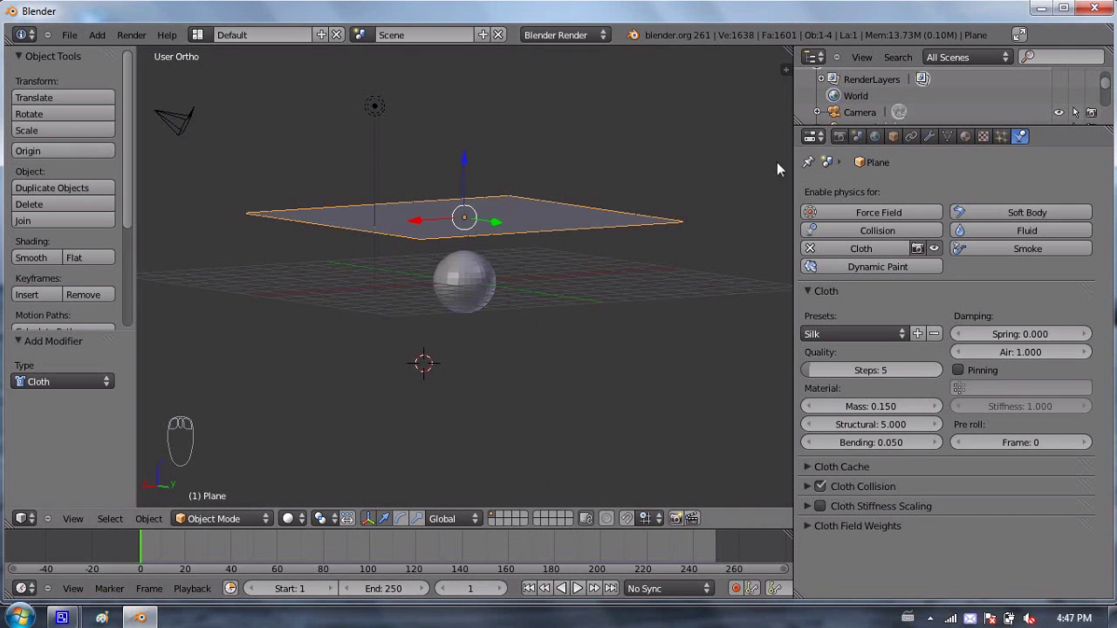
pyautogui.moveTo(788, 51); pyautogui.dragTo(210, 428)
pyautogui.click(22, 518)
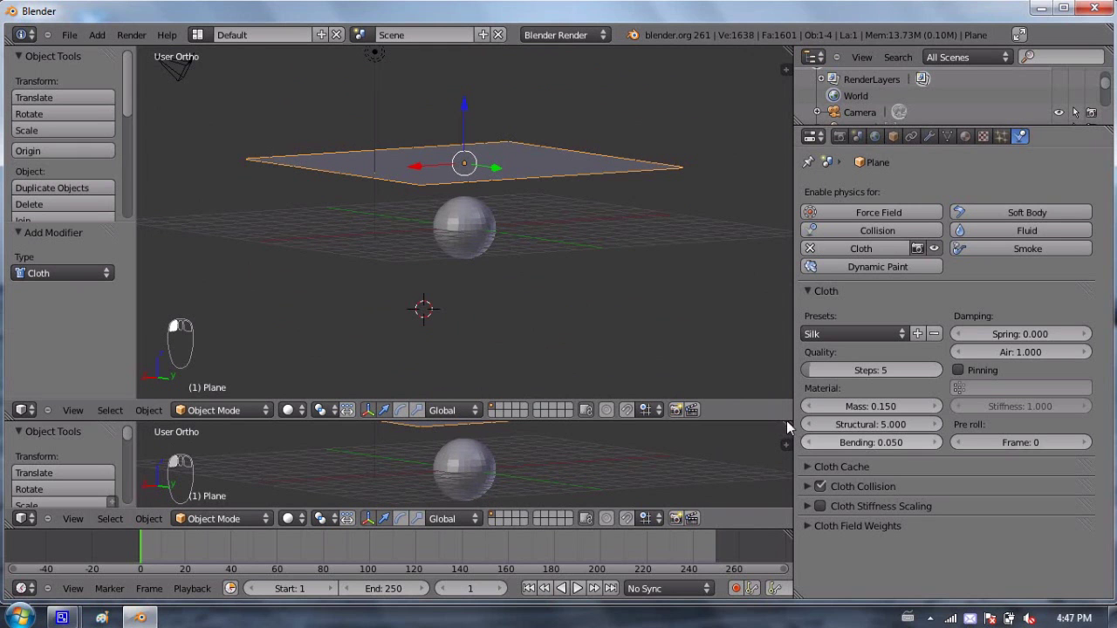
pyautogui.click(784, 320)
pyautogui.moveTo(790, 429); pyautogui.dragTo(758, 373)
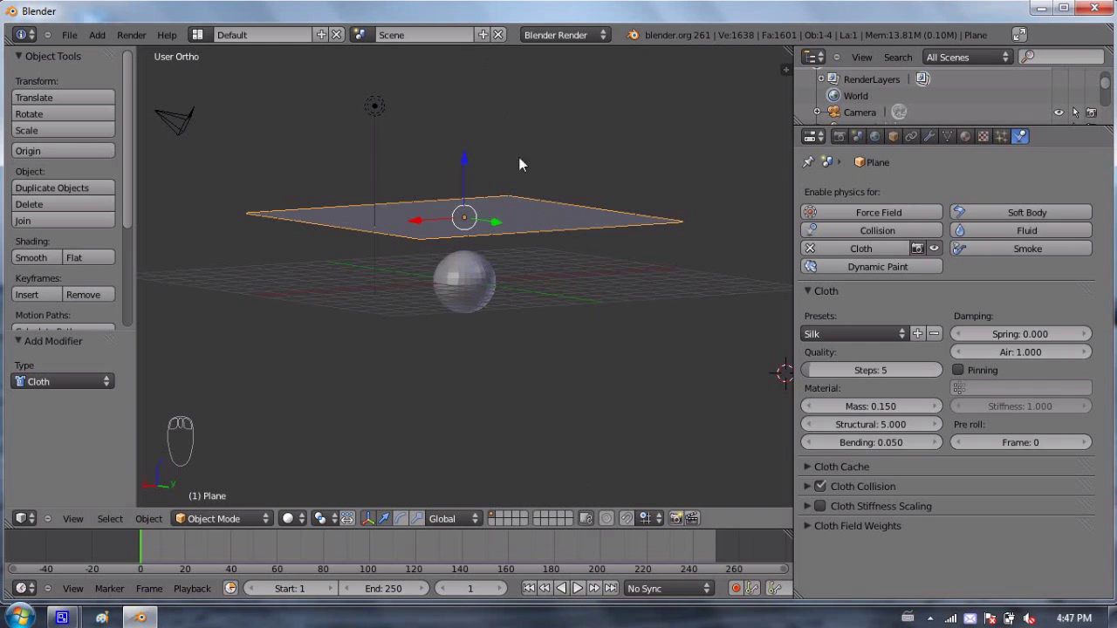
# - Play the cloth simulation with no collision object set up, and cancel the playback
pyautogui.hotkey('alt', 'a')
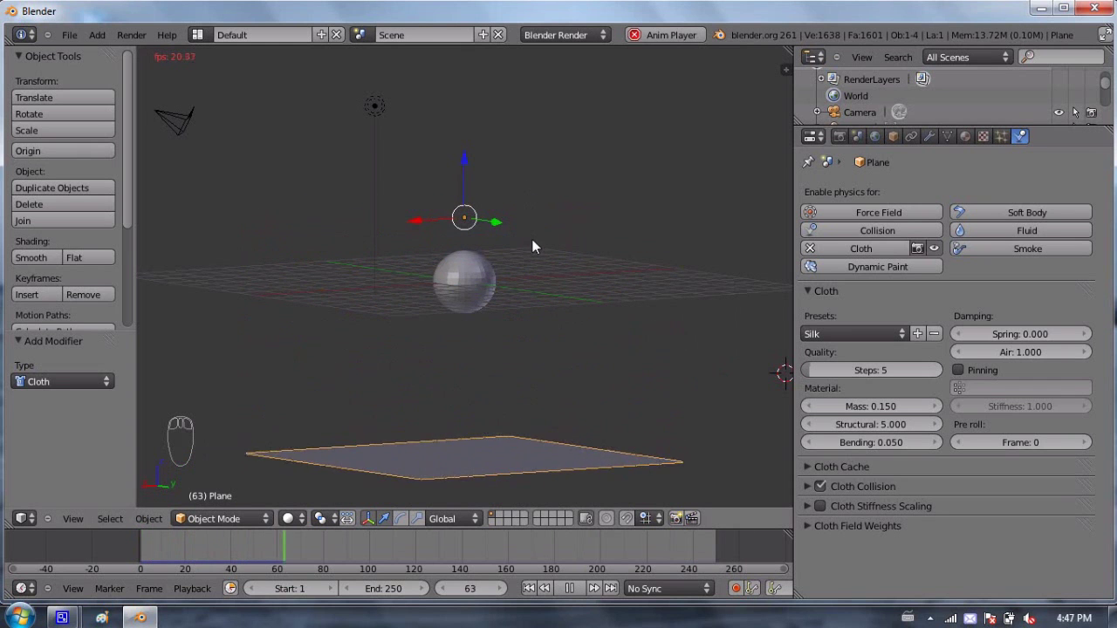
pyautogui.press('Escape')
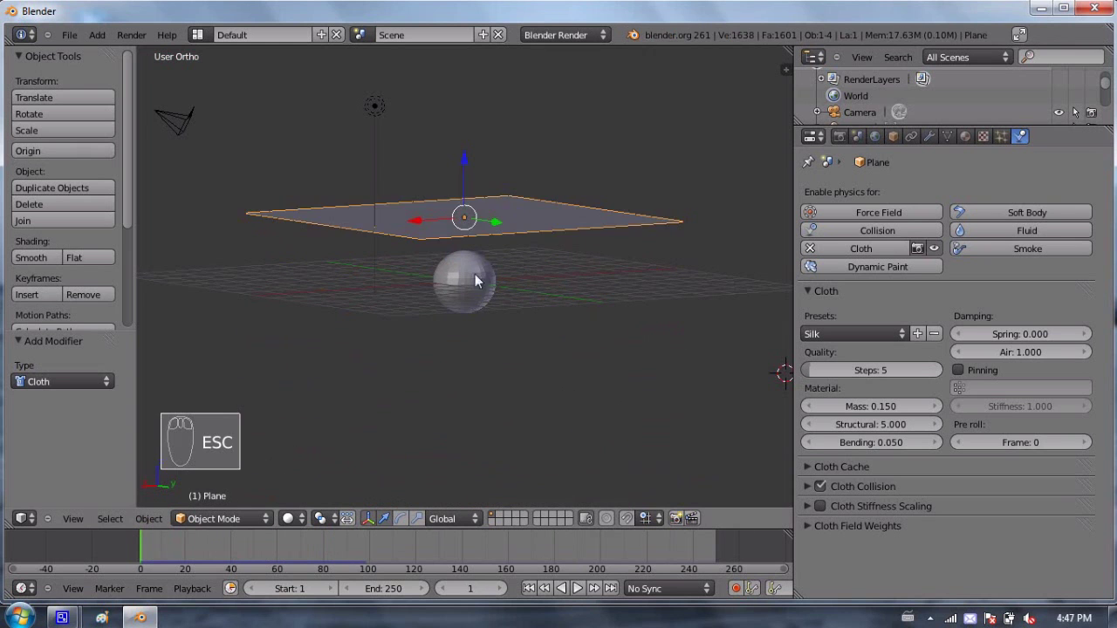
# - Select the sphere and enable Collision physics on it
pyautogui.moveTo(489, 345); pyautogui.dragTo(511, 242, button='middle')
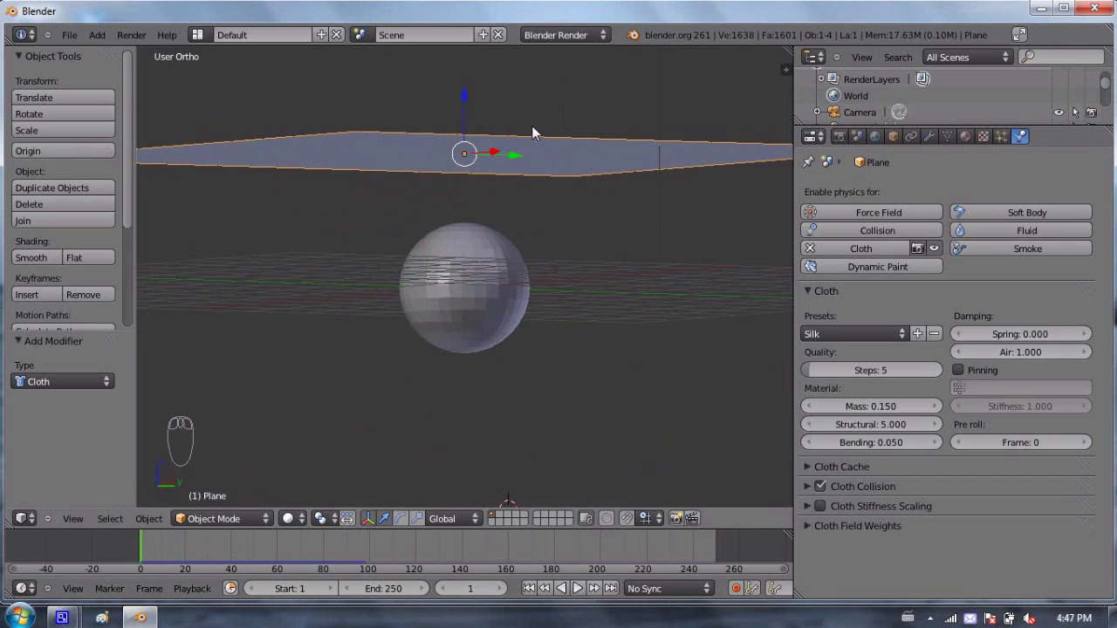
pyautogui.rightClick(464, 230)
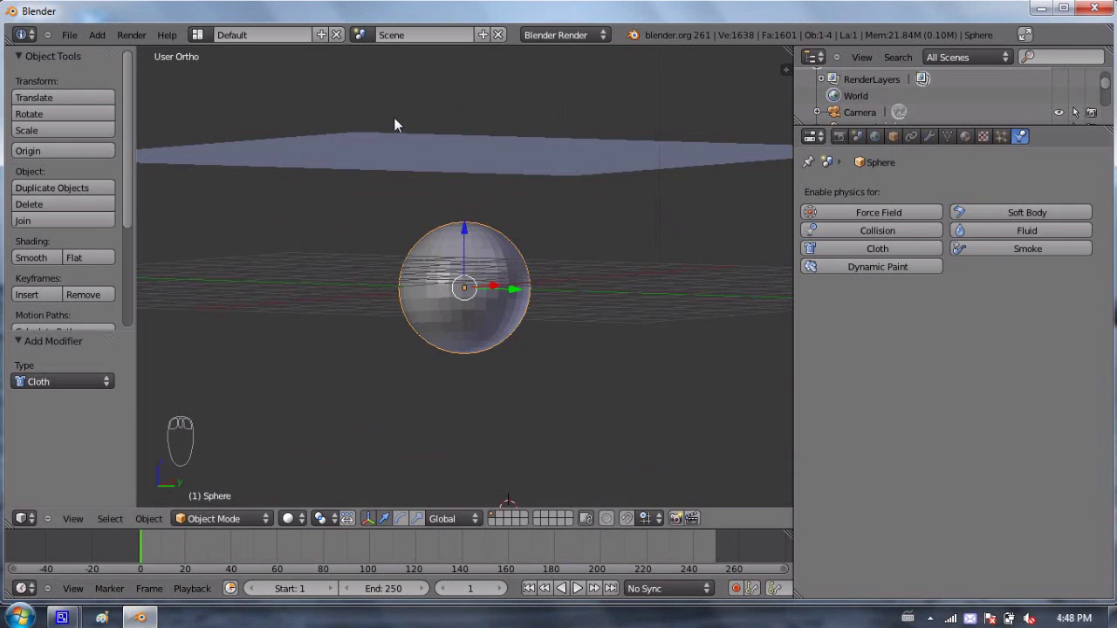
pyautogui.click(920, 230)
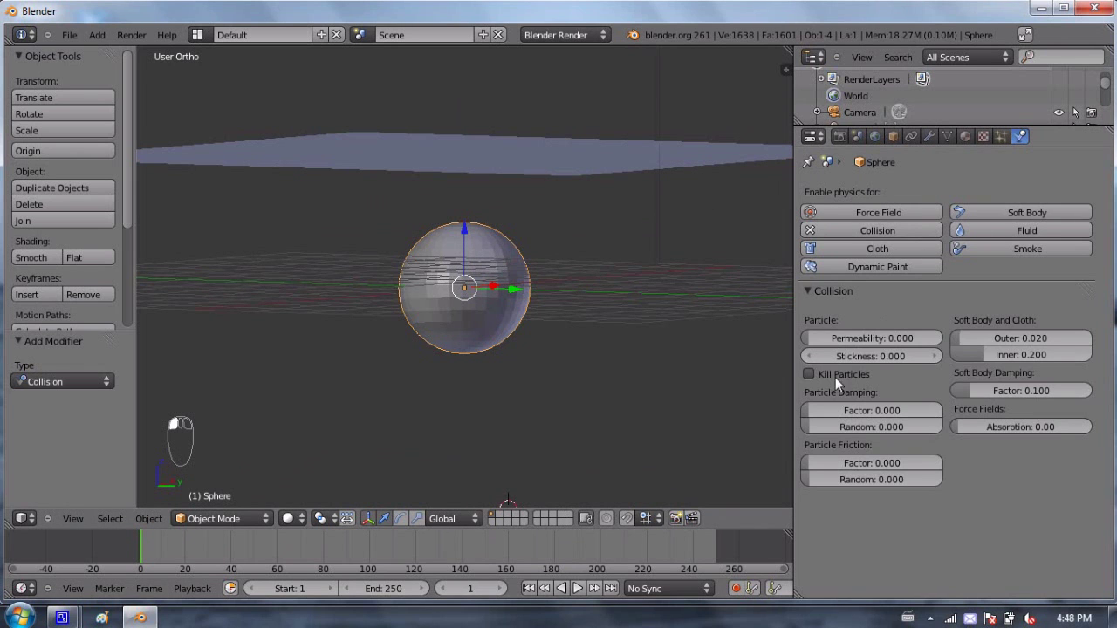
# - Play the animation to watch the cloth fall onto the collision-enabled sphere, and cancel the playback
pyautogui.scroll(-4, 602, 275)
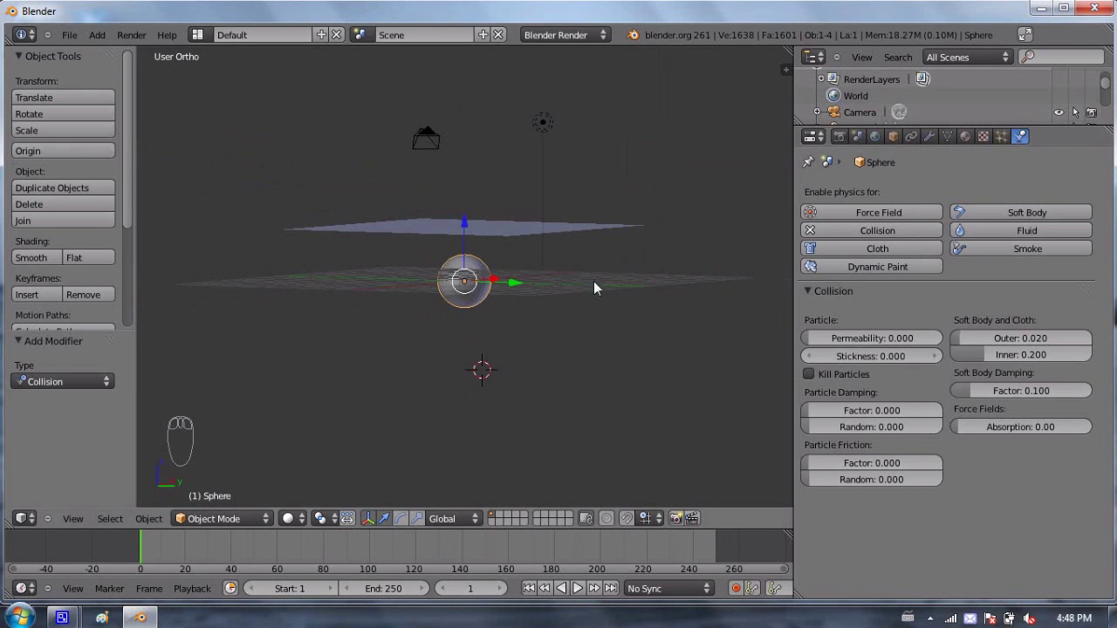
pyautogui.hotkey('alt', 'a')
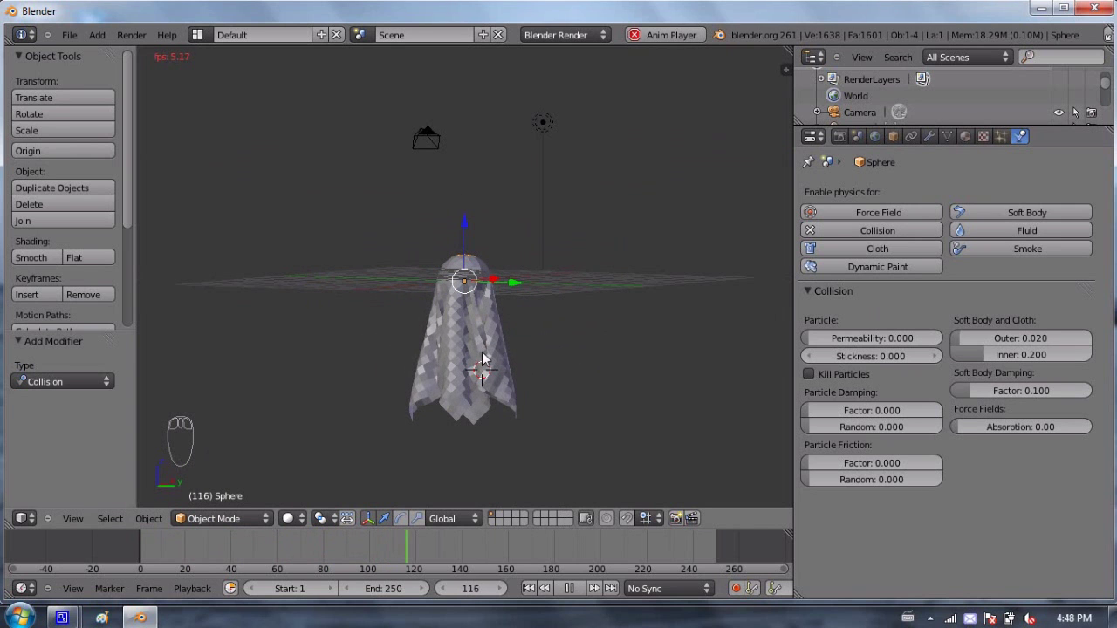
pyautogui.press('Escape')
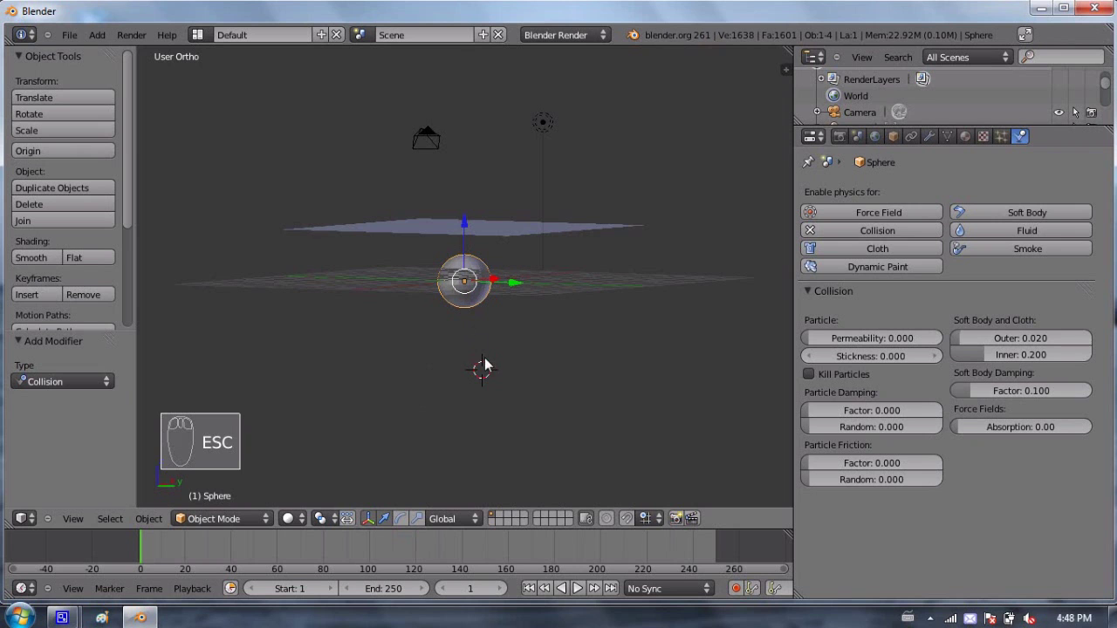
# - Select the plane, scrub the simulation to frame 92 and examine the draped cloth close up from above
pyautogui.rightClick(505, 228)
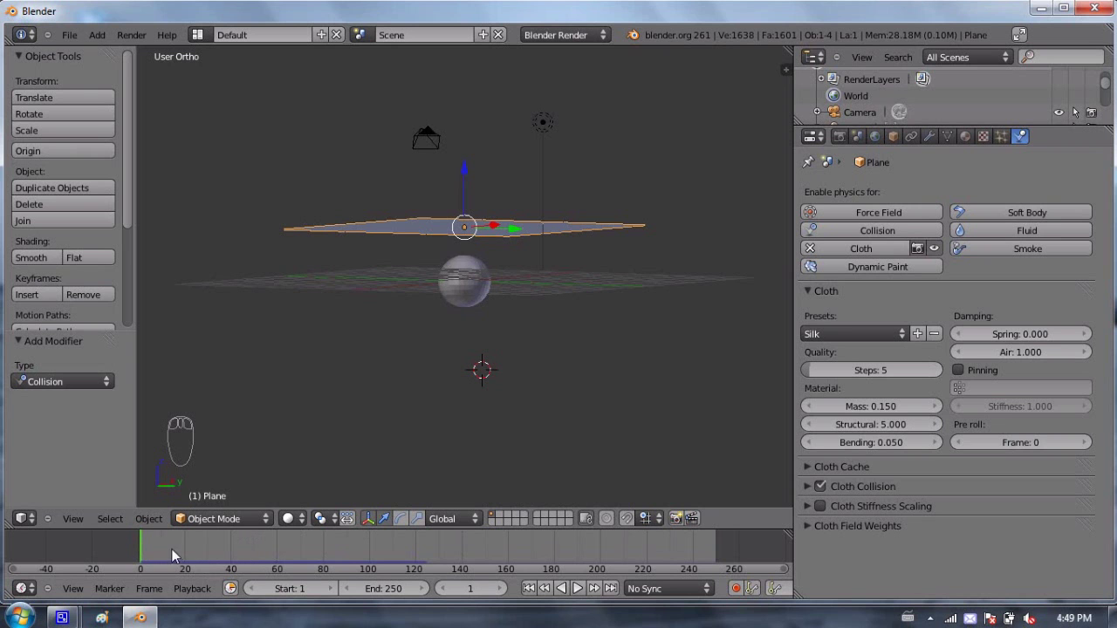
pyautogui.moveTo(145, 550); pyautogui.dragTo(352, 541)
pyautogui.moveTo(561, 338); pyautogui.dragTo(459, 299, button='middle')
pyautogui.scroll(2, 428, 341)
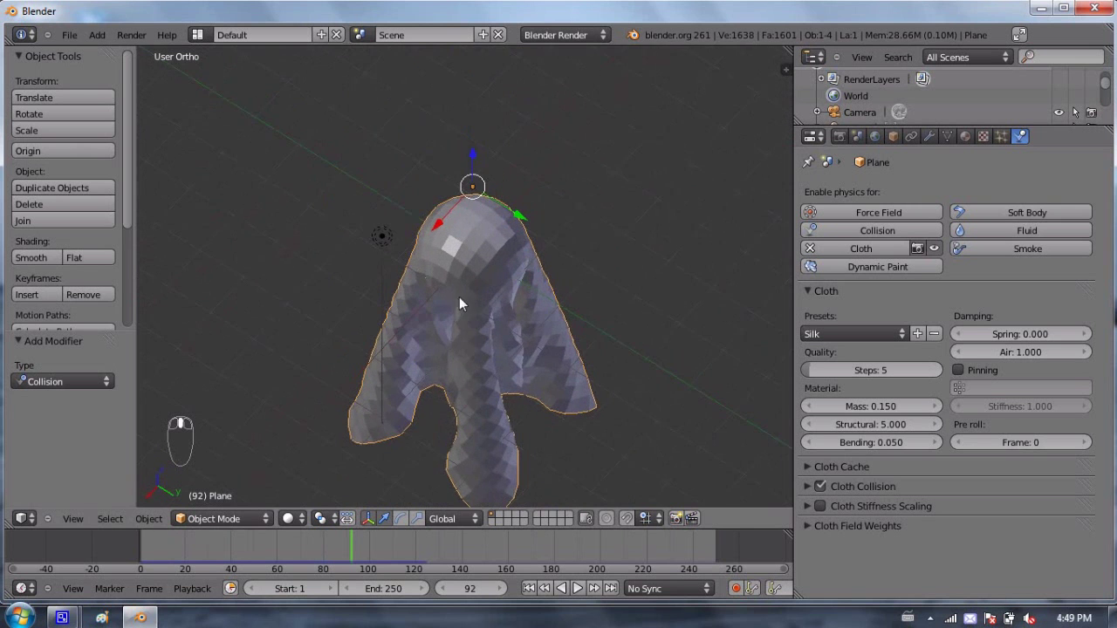
pyautogui.scroll(4, 454, 295)
# - Scrub the simulation forward to frame 145, back through frame 111 and down to frame 2, checking how the cloth meets the sphere
pyautogui.moveTo(353, 563); pyautogui.dragTo(373, 534)
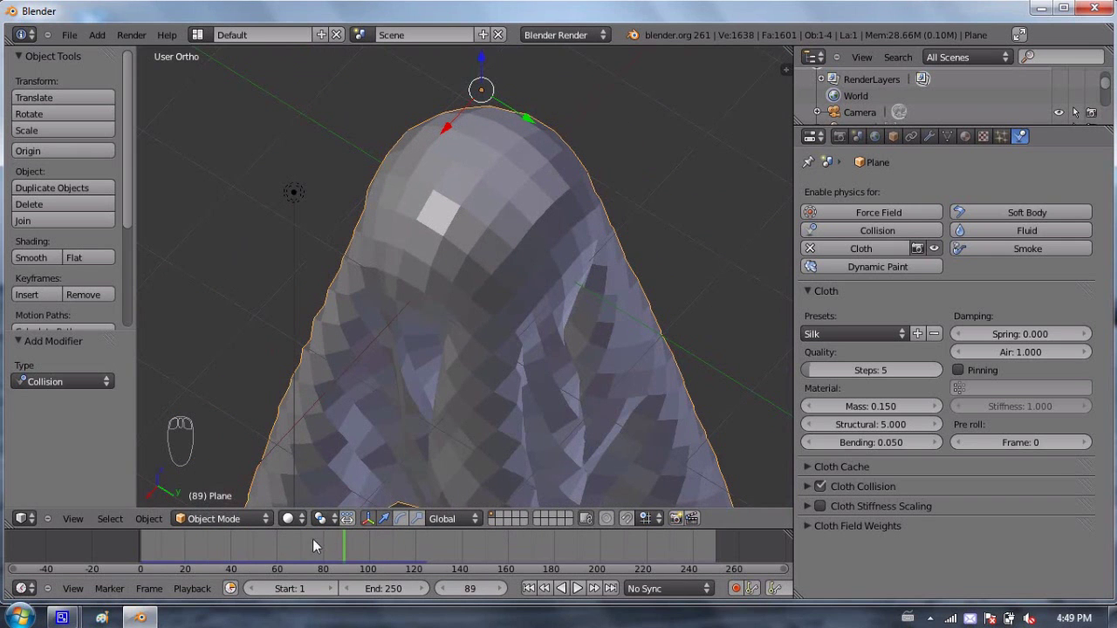
pyautogui.moveTo(340, 544); pyautogui.dragTo(403, 546)
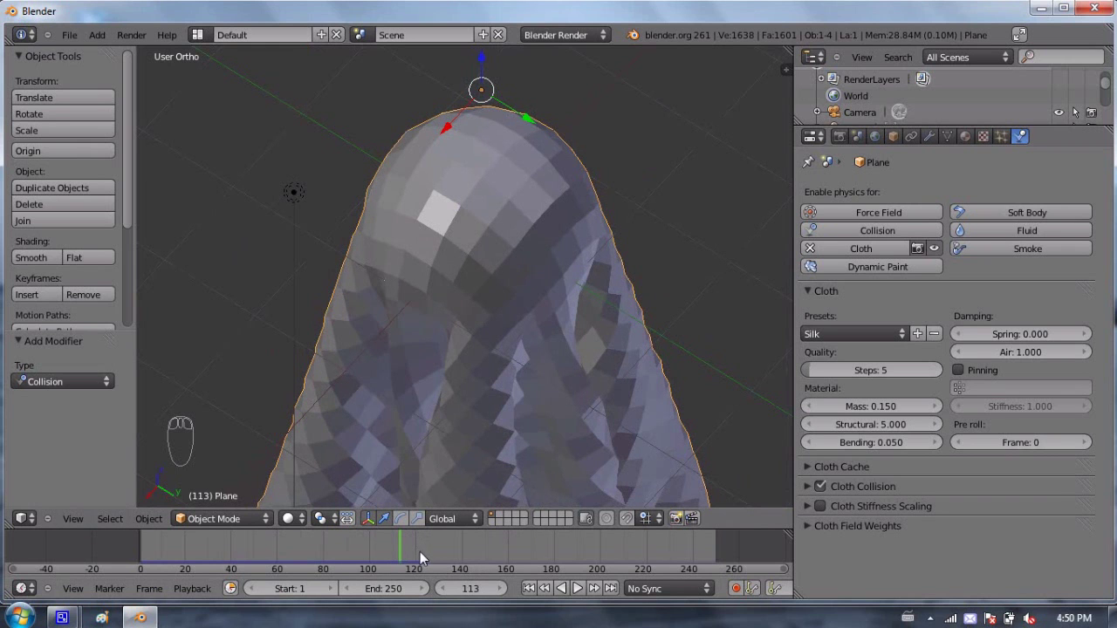
pyautogui.moveTo(402, 545); pyautogui.dragTo(474, 546)
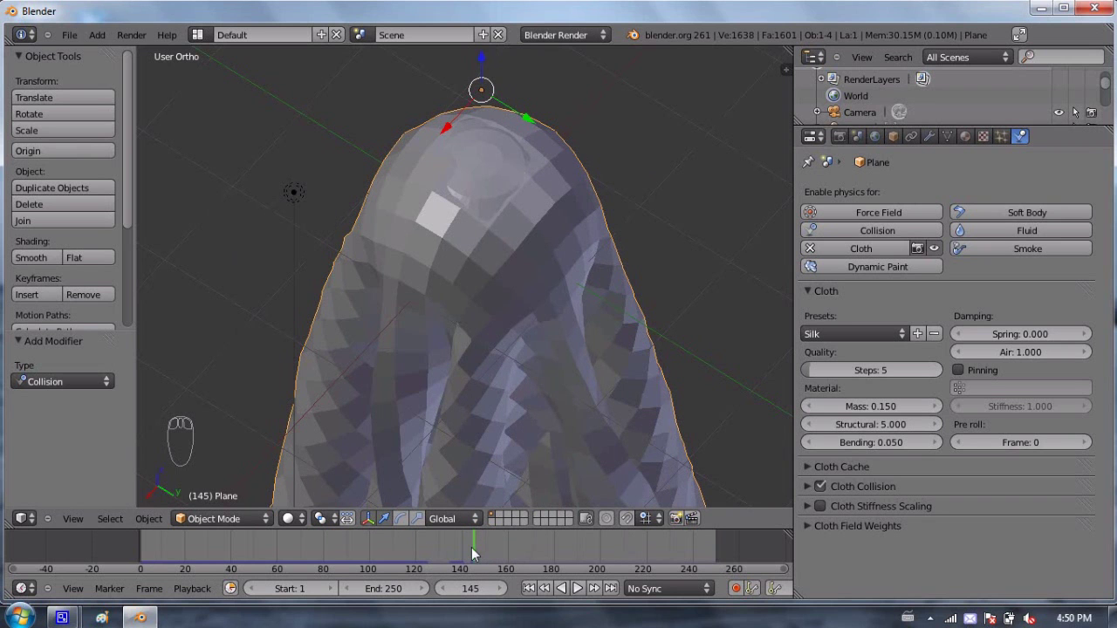
pyautogui.moveTo(471, 547); pyautogui.dragTo(393, 561)
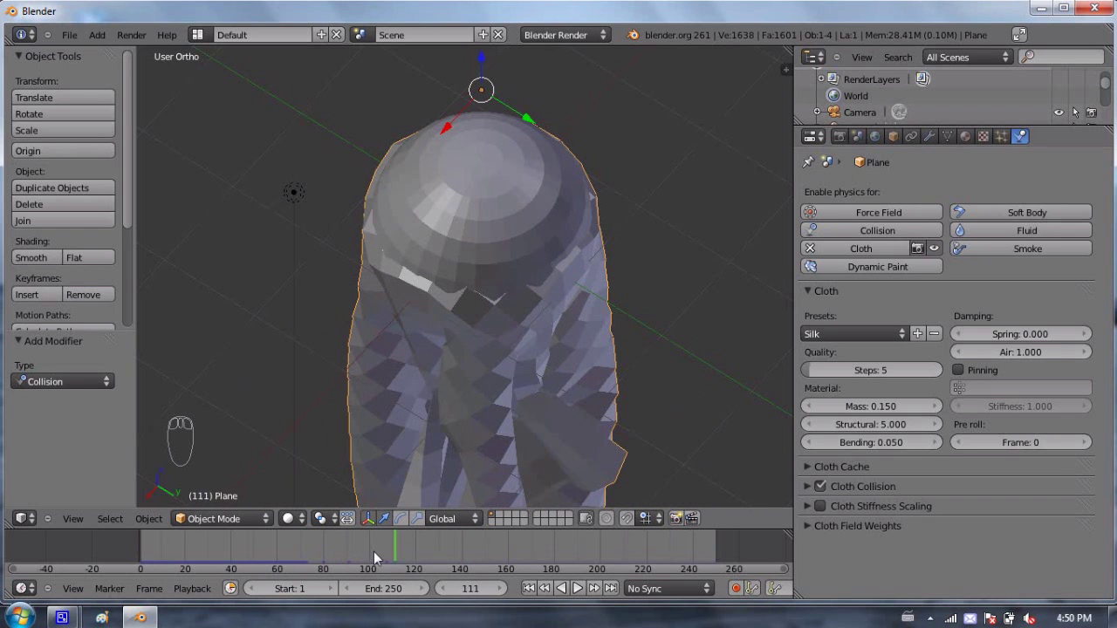
pyautogui.moveTo(357, 542); pyautogui.dragTo(155, 549)
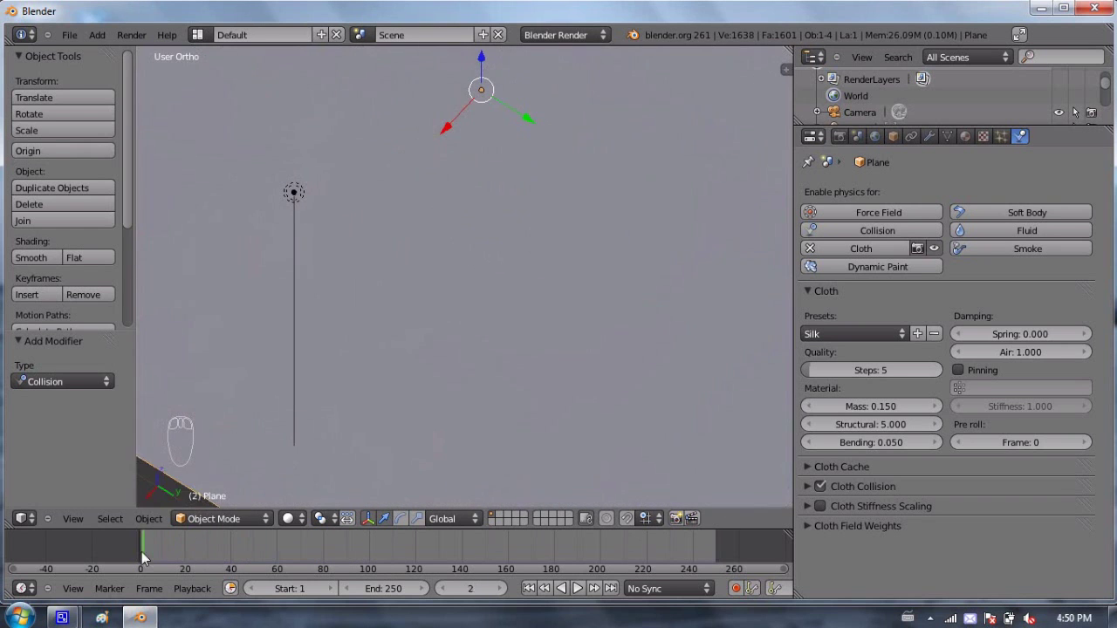
# - View the whole scene from the side and scrub the simulation from frame 7 to about 76 and back to 34
pyautogui.scroll(-5, 455, 282)
pyautogui.moveTo(407, 396); pyautogui.dragTo(484, 261, button='middle')
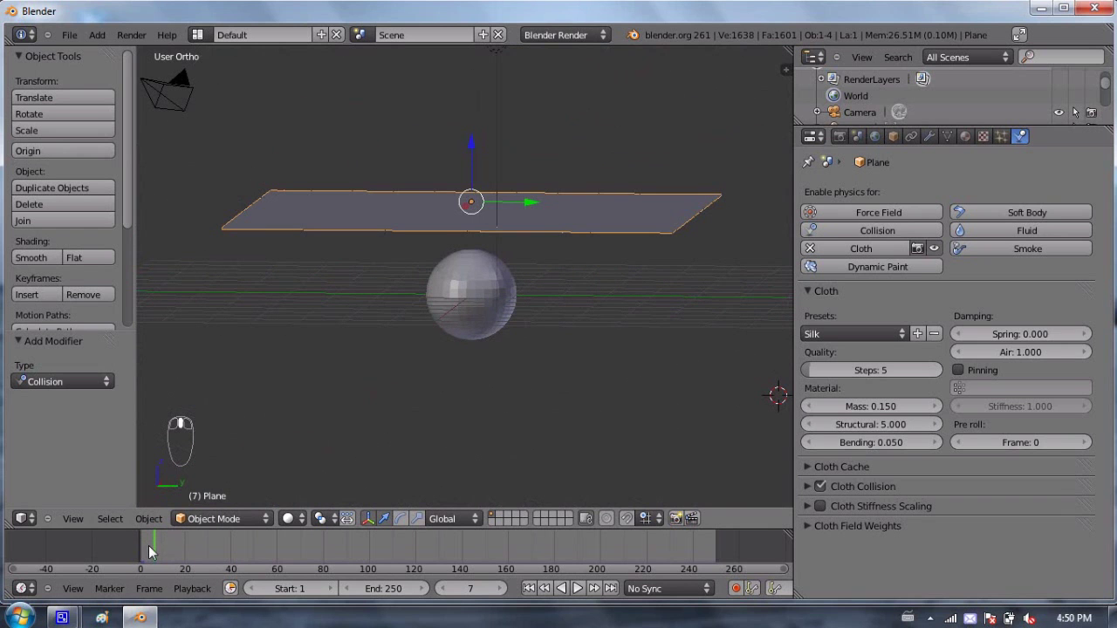
pyautogui.moveTo(149, 552); pyautogui.dragTo(282, 556)
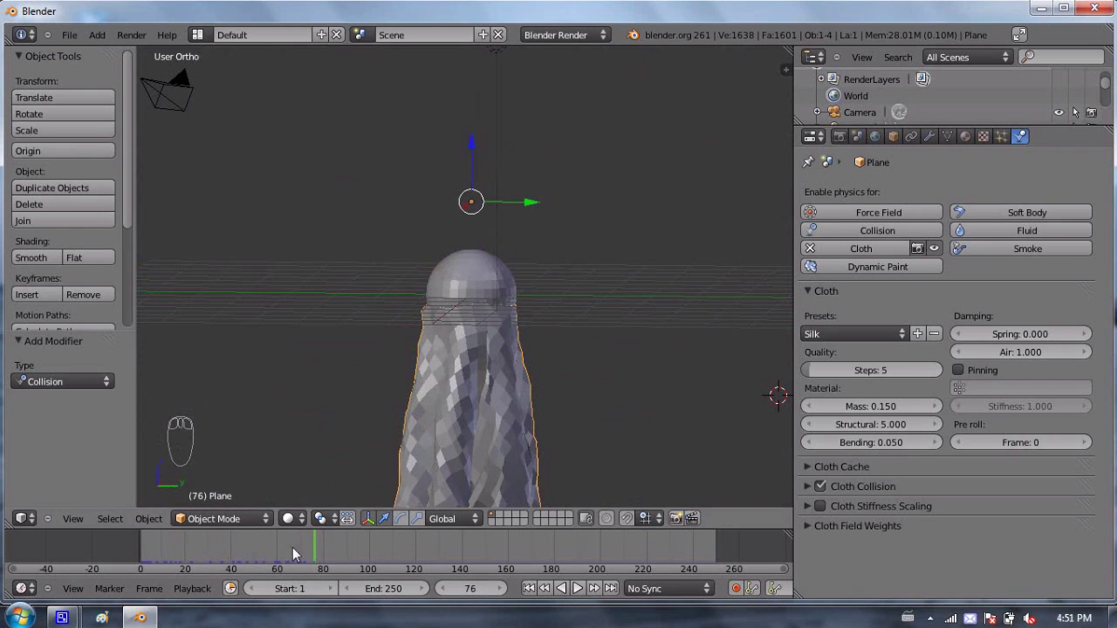
pyautogui.moveTo(217, 550); pyautogui.dragTo(236, 551)
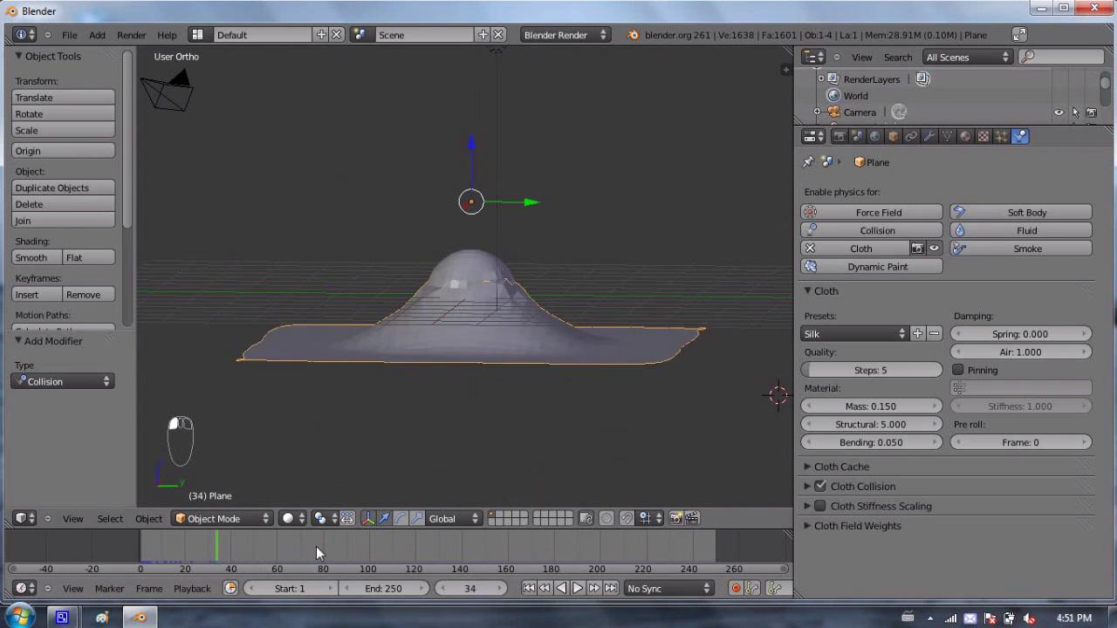
# - Return the timeline to frame 0 and replay the cloth simulation from there, cancelling the playback after the cloth has draped
pyautogui.click(530, 588)
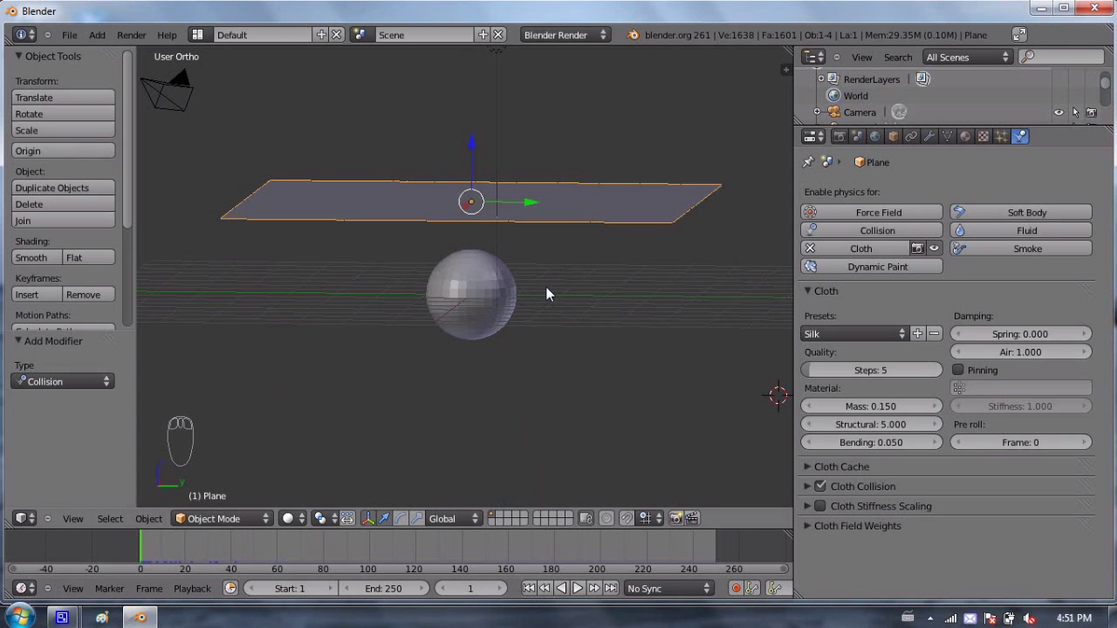
pyautogui.hotkey('alt', 'a')
pyautogui.press('Escape')
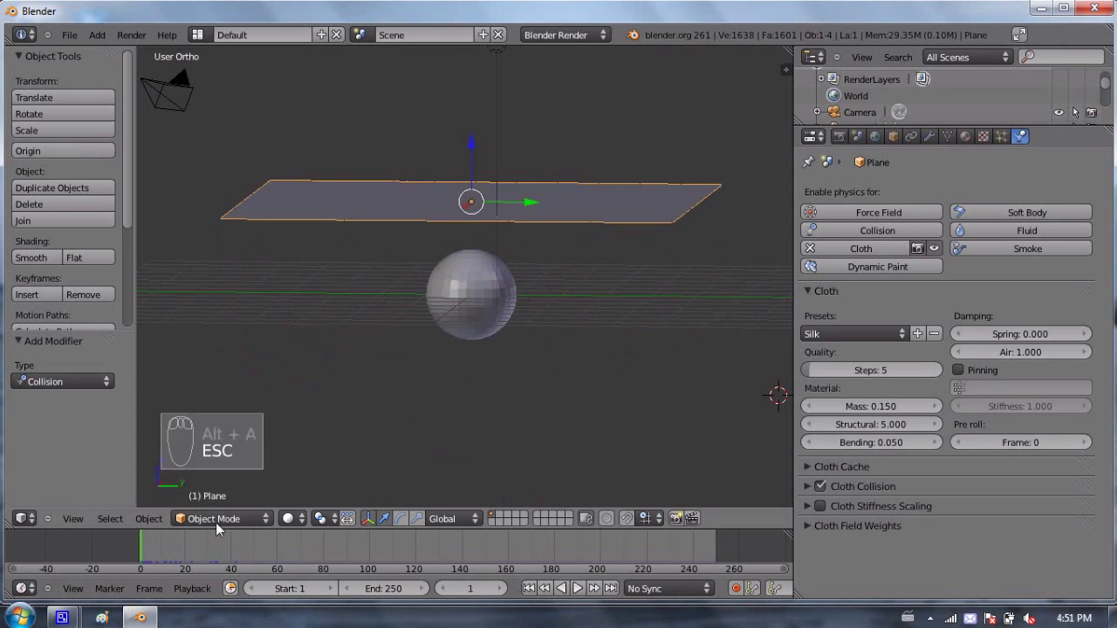
pyautogui.moveTo(185, 548); pyautogui.dragTo(125, 546)
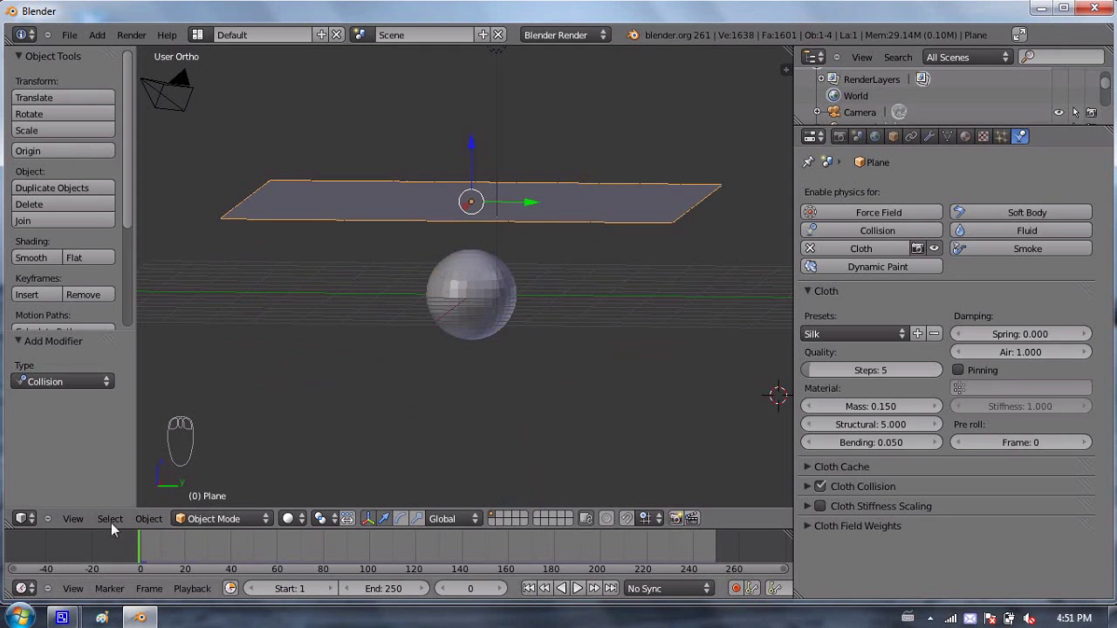
pyautogui.hotkey('alt', 'a')
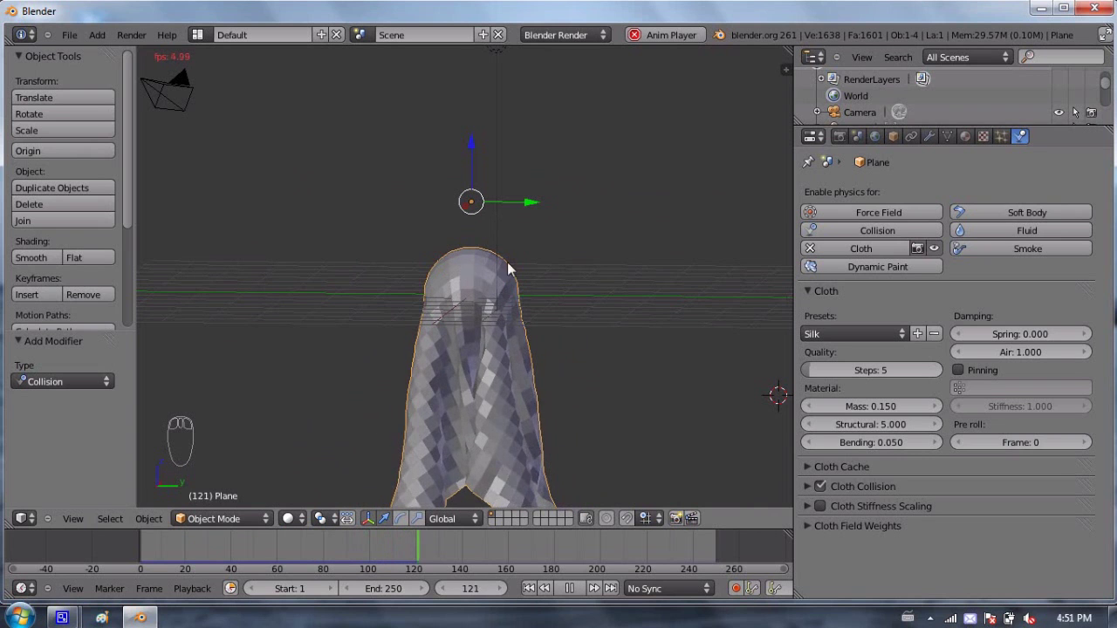
pyautogui.press('Escape')
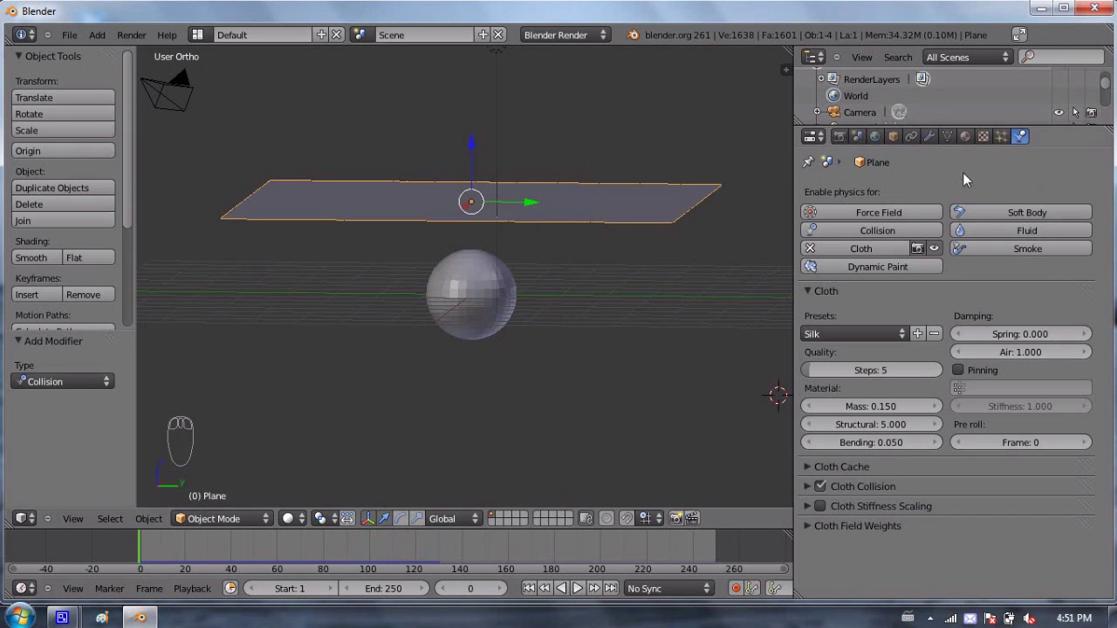
# - Expand the plane's Cloth Collision settings and set the collision quality to 5
pyautogui.click(809, 487)
pyautogui.scroll(-2, 940, 423)
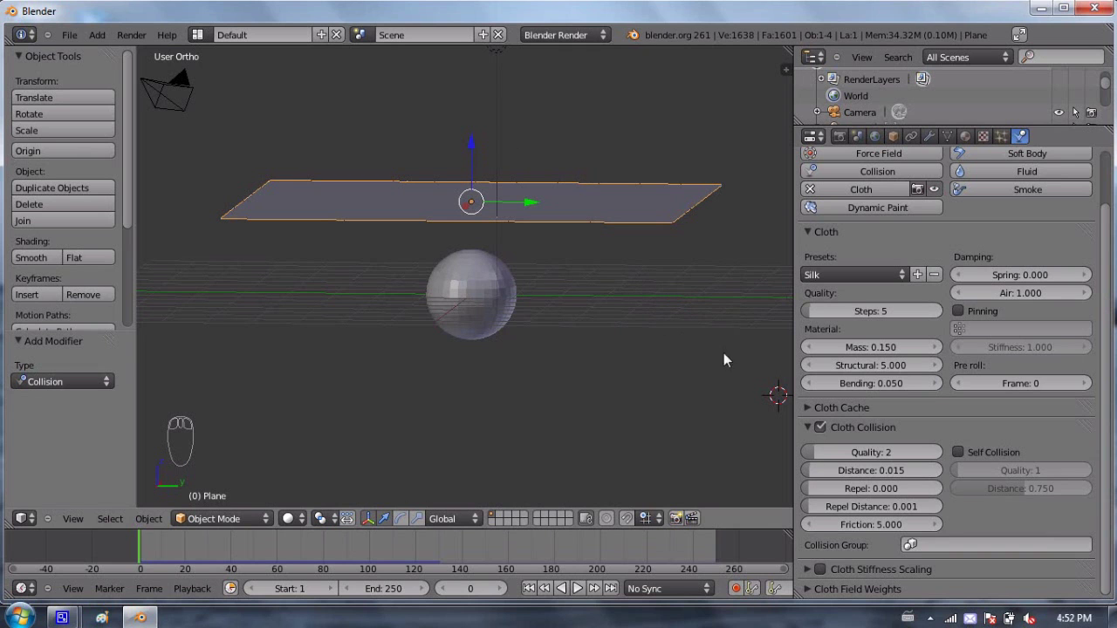
pyautogui.click(843, 452)
pyautogui.write('5')
pyautogui.press('Return')
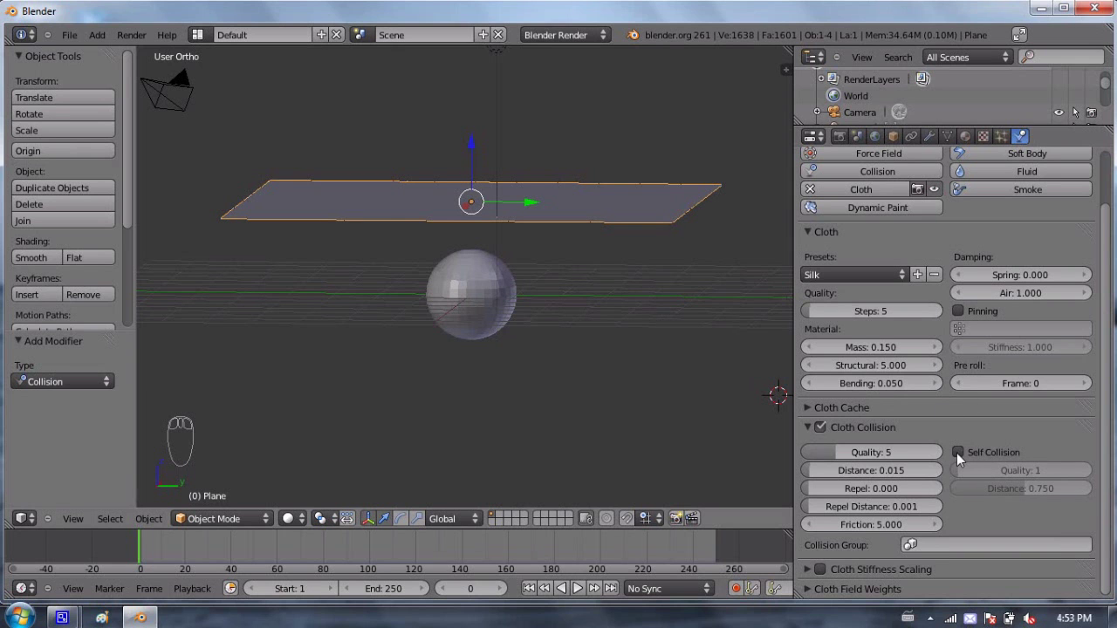
pyautogui.click(931, 429)
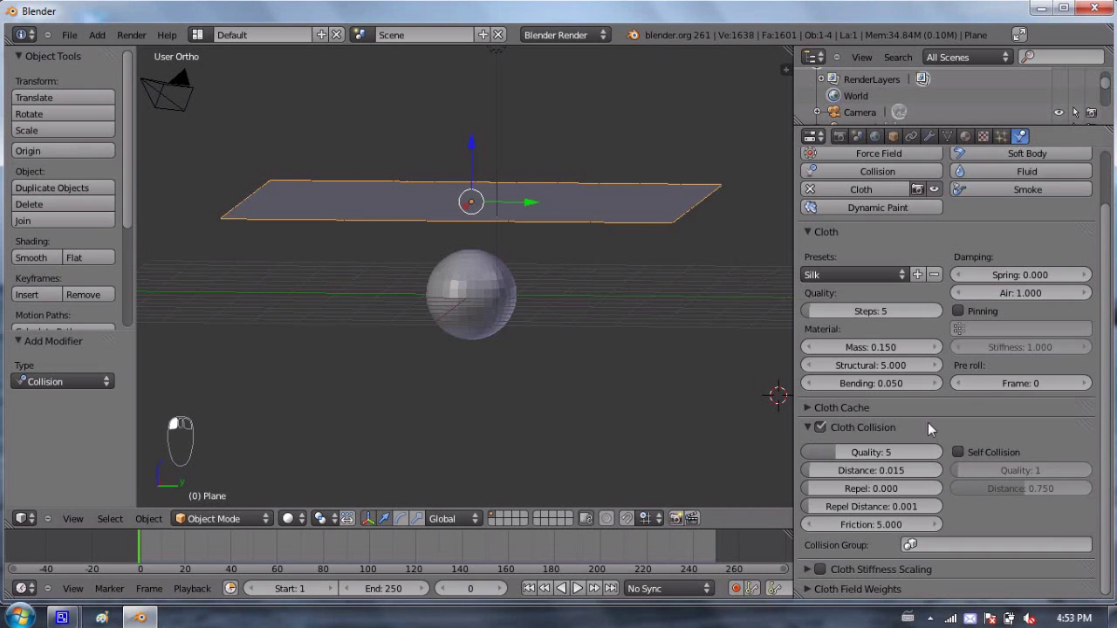
# - Enable Self Collision for the plane's cloth and set the self-collision quality to 3
pyautogui.click(958, 452)
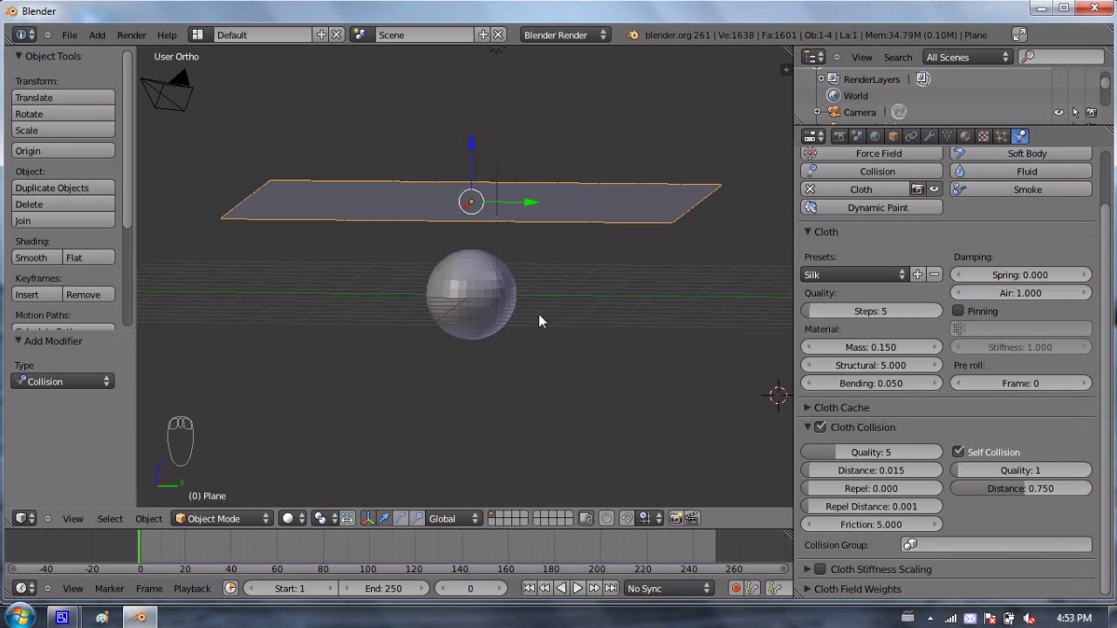
pyautogui.click(1021, 471)
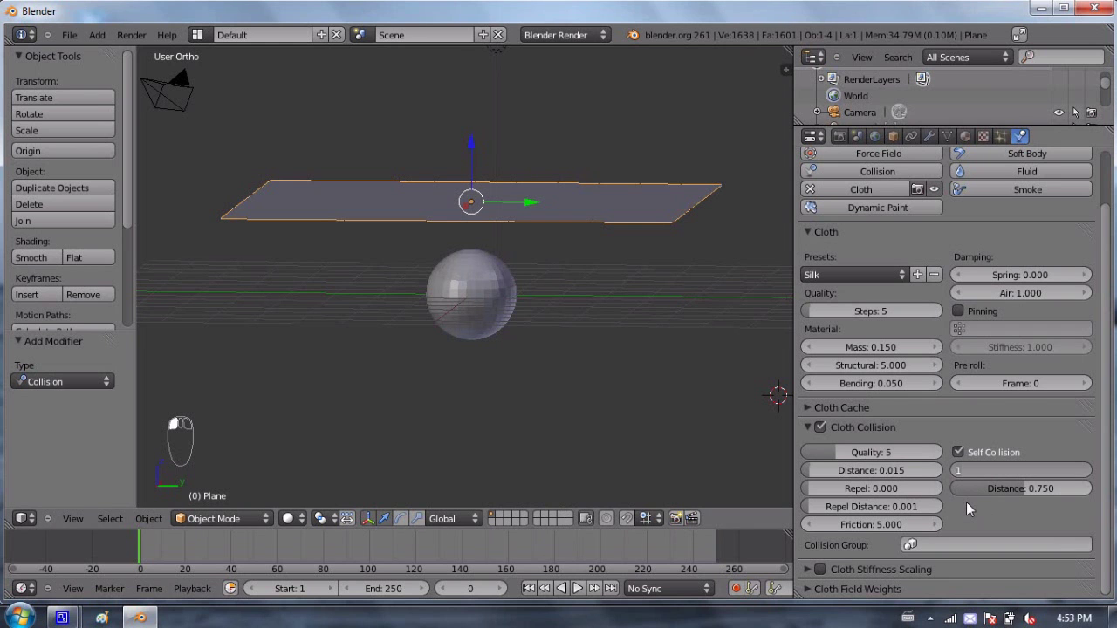
pyautogui.write('3')
pyautogui.press('Return')
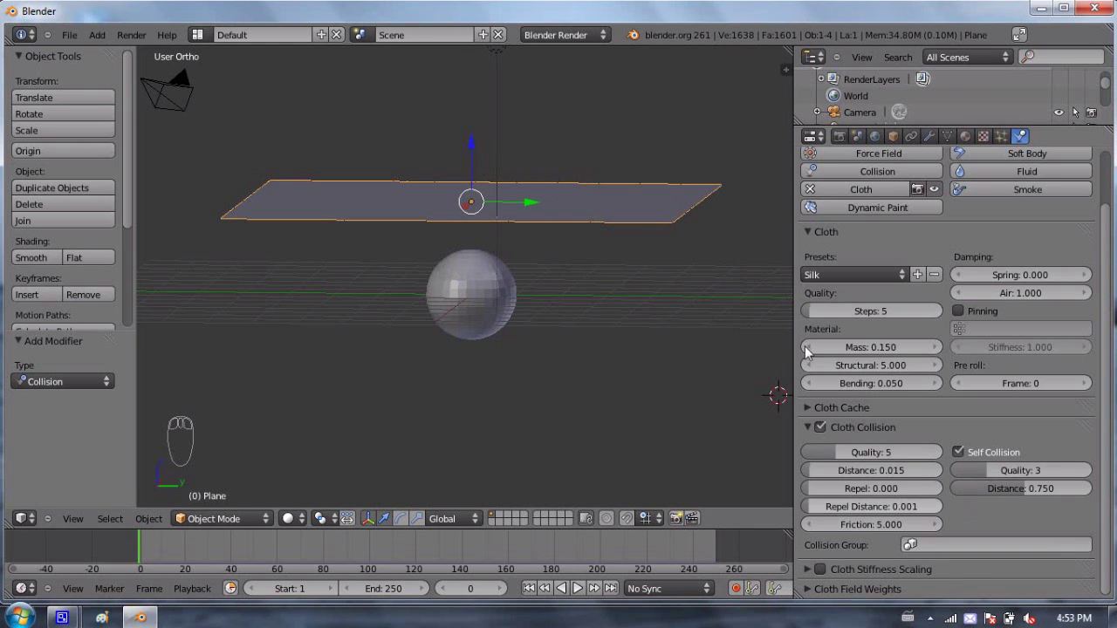
# - Play the cloth simulation from frame 0 to about frame 140 to cache it, cancelling playback once the cloth has draped
pyautogui.scroll(1, 426, 368)
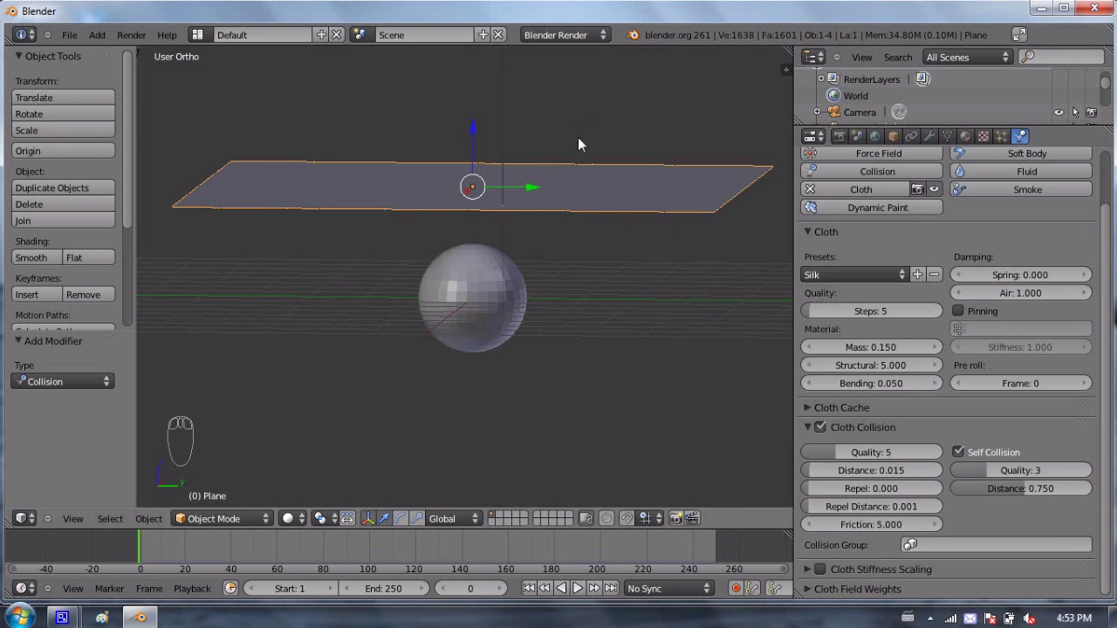
pyautogui.hotkey('alt', 'a')
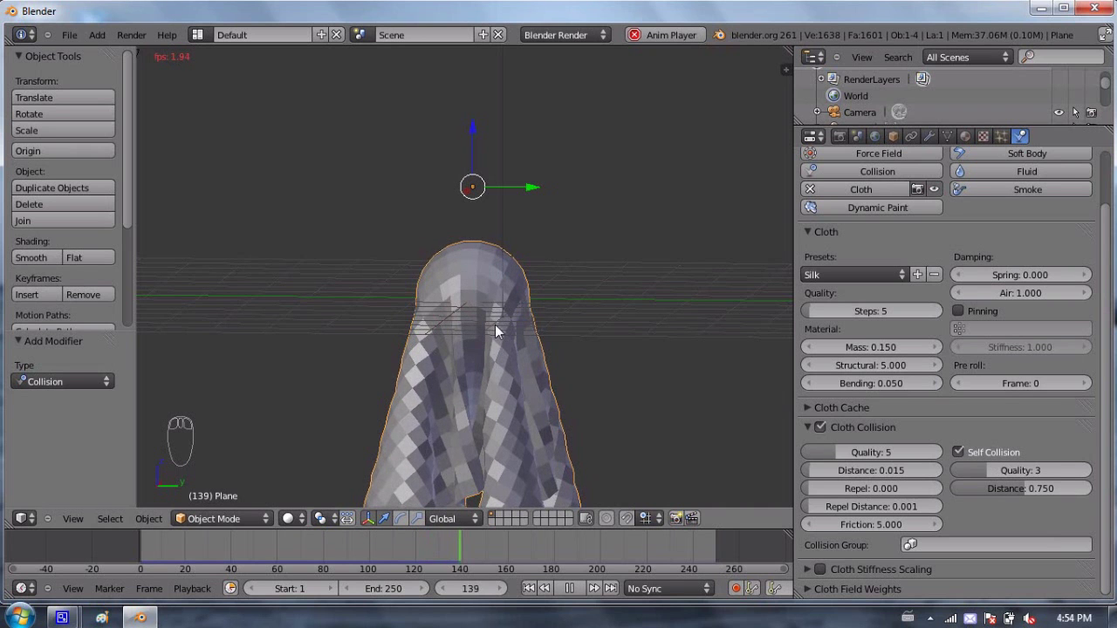
pyautogui.press('Escape')
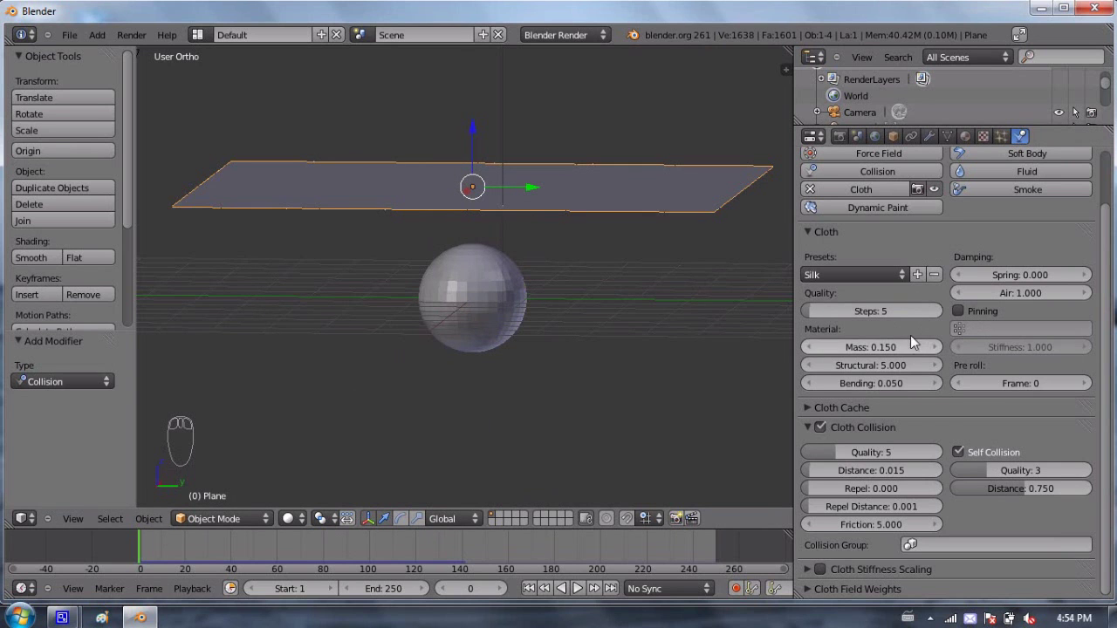
# - Expand the plane's Cloth Cache settings and bake the simulation from the current cache
pyautogui.click(807, 408)
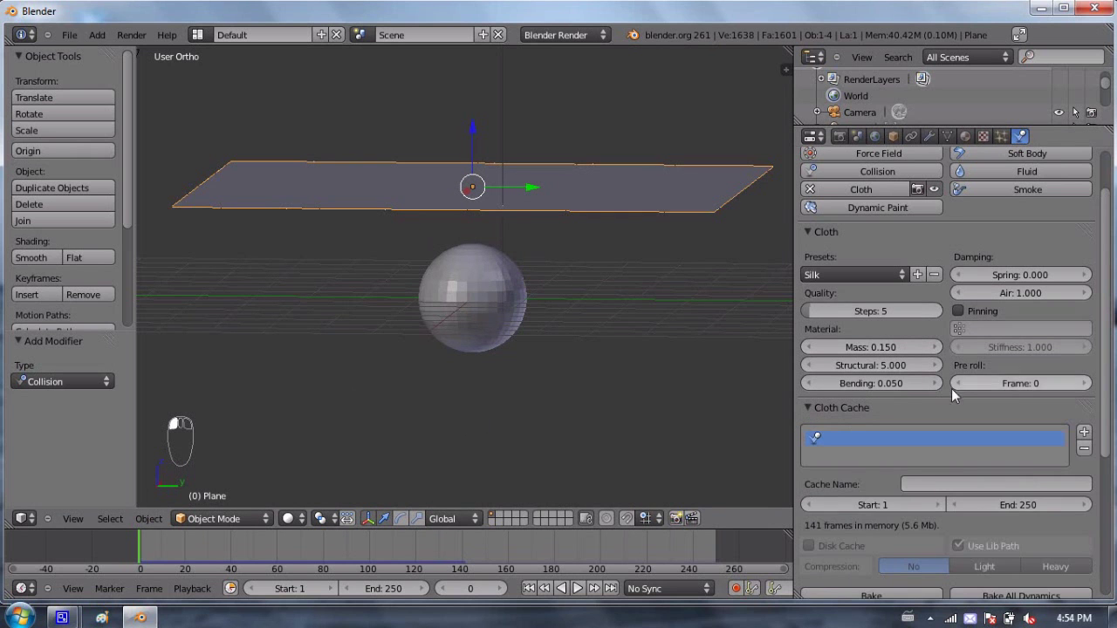
pyautogui.scroll(-1, 933, 408)
pyautogui.scroll(-2, 877, 458)
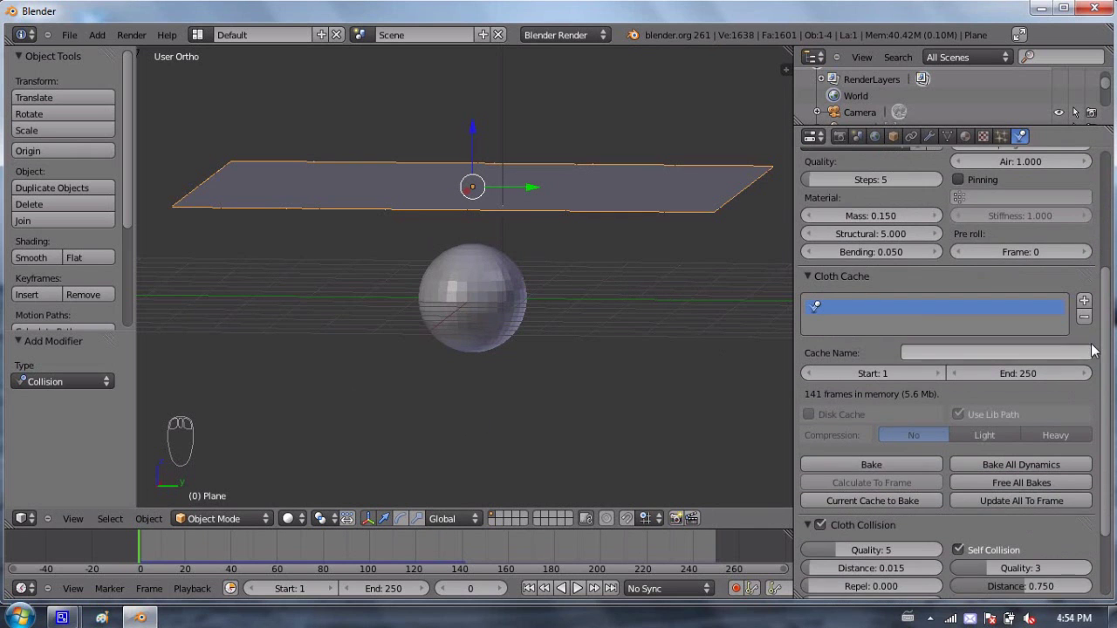
pyautogui.scroll(-3, 925, 454)
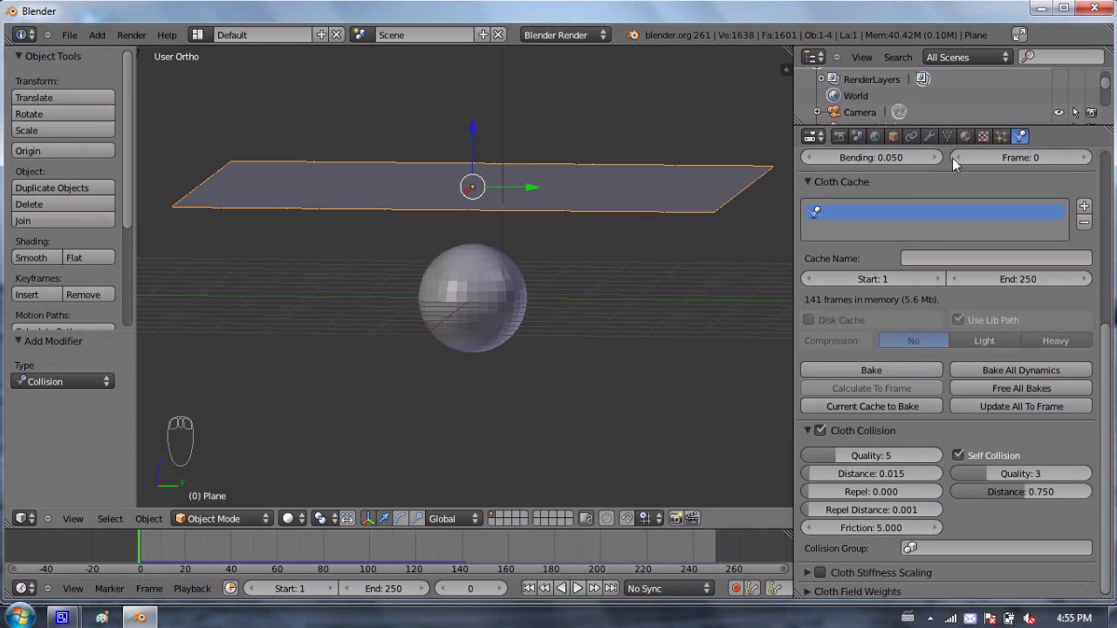
pyautogui.click(912, 406)
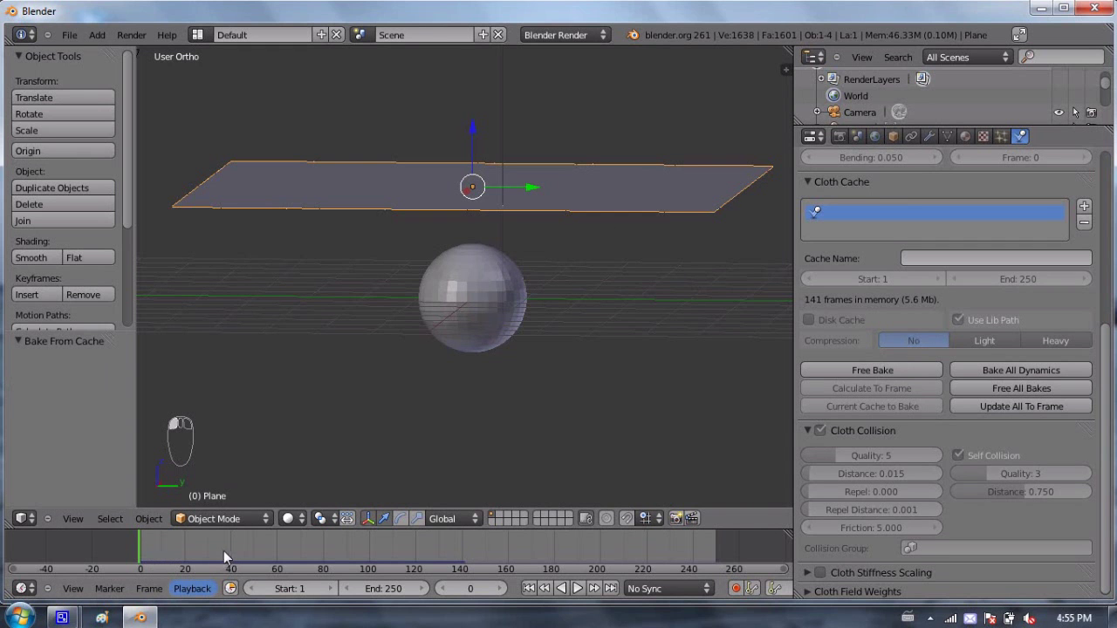
# - Scrub the baked simulation to frames 126, 101 and 130, bringing the whole draped cloth into view
pyautogui.moveTo(167, 540); pyautogui.dragTo(428, 534)
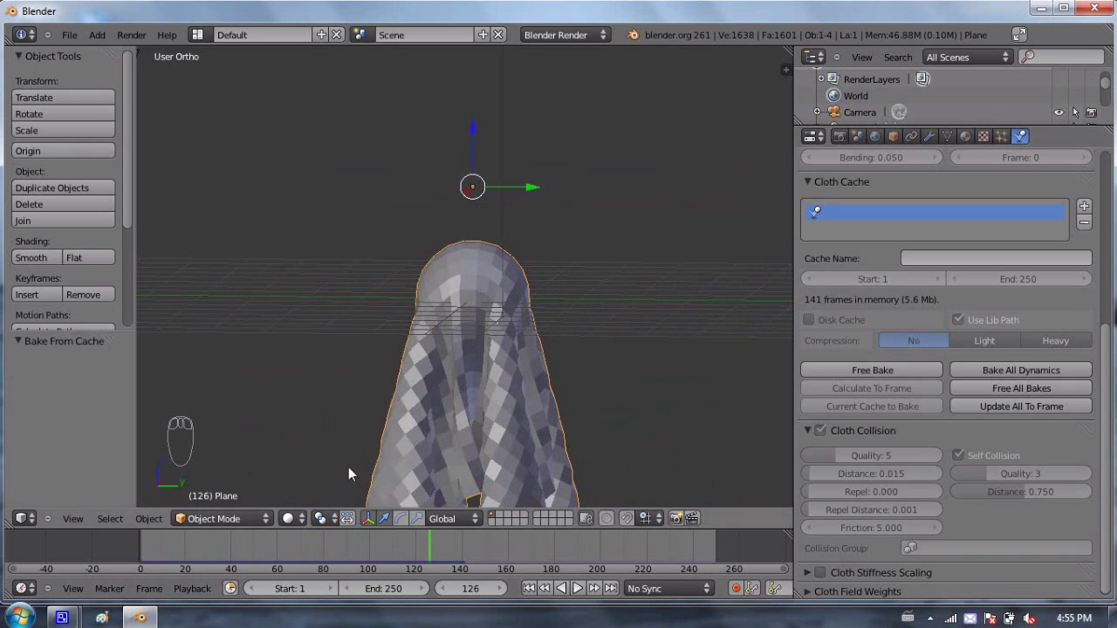
pyautogui.moveTo(372, 541)
pyautogui.mouseDown()
pyautogui.moveTo(167, 547)
pyautogui.moveTo(371, 549)
pyautogui.mouseUp()
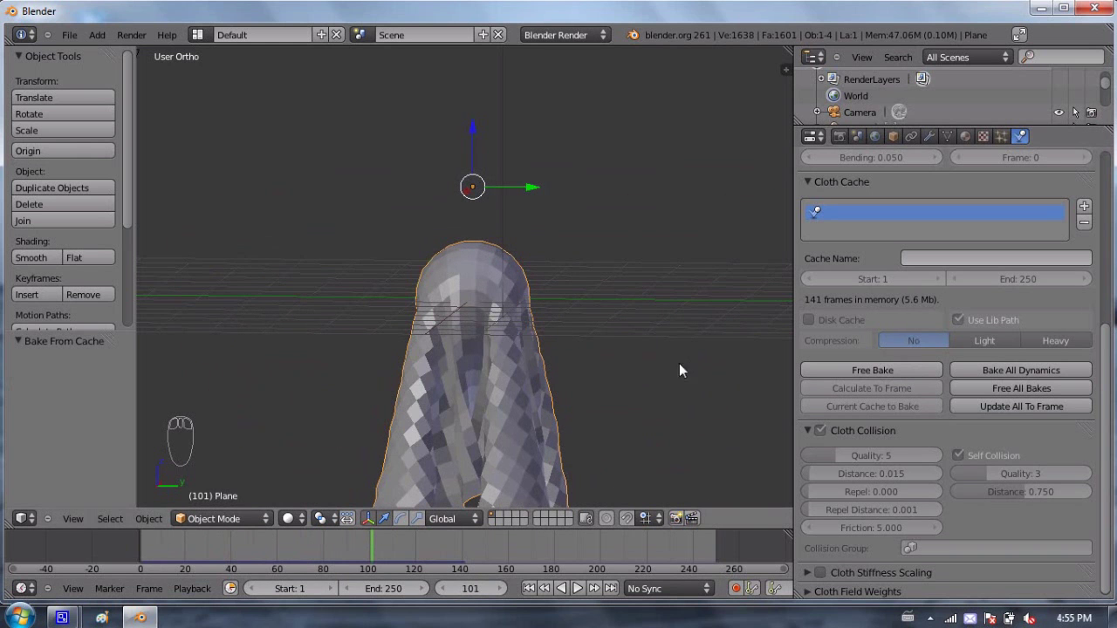
pyautogui.moveTo(390, 549); pyautogui.dragTo(438, 550)
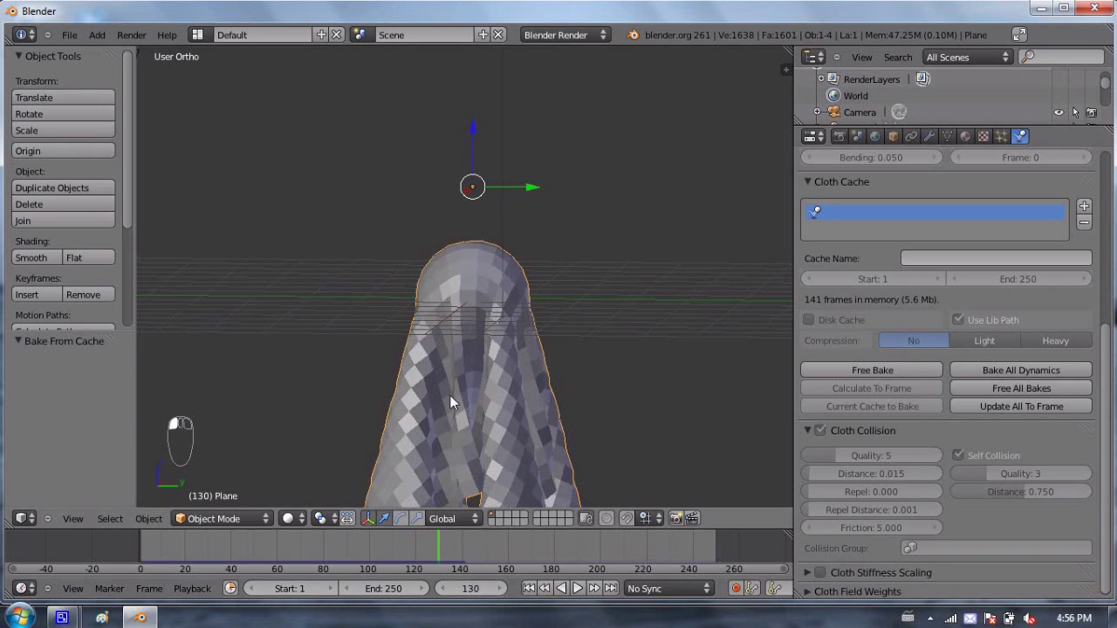
pyautogui.keyDown('shift'); pyautogui.moveTo(513, 293); pyautogui.dragTo(509, 163, button='middle'); pyautogui.keyUp('shift')
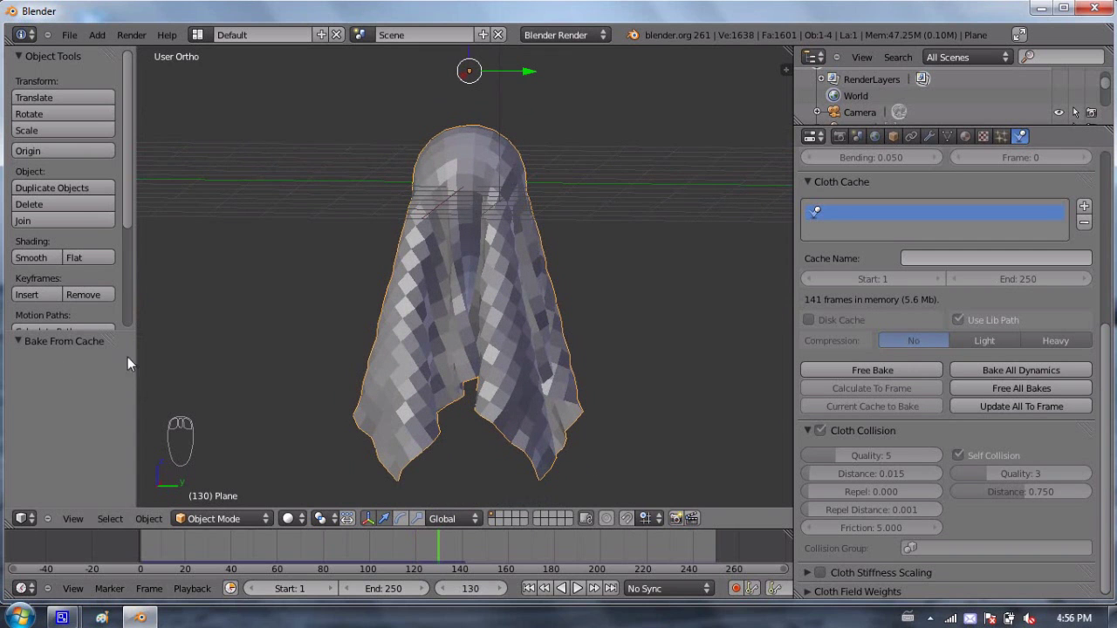
# - Apply smooth shading to the draped plane and inspect its folds up close from several sides
pyautogui.click(35, 257)
pyautogui.moveTo(403, 288); pyautogui.dragTo(435, 254, button='middle')
pyautogui.scroll(4, 523, 258)
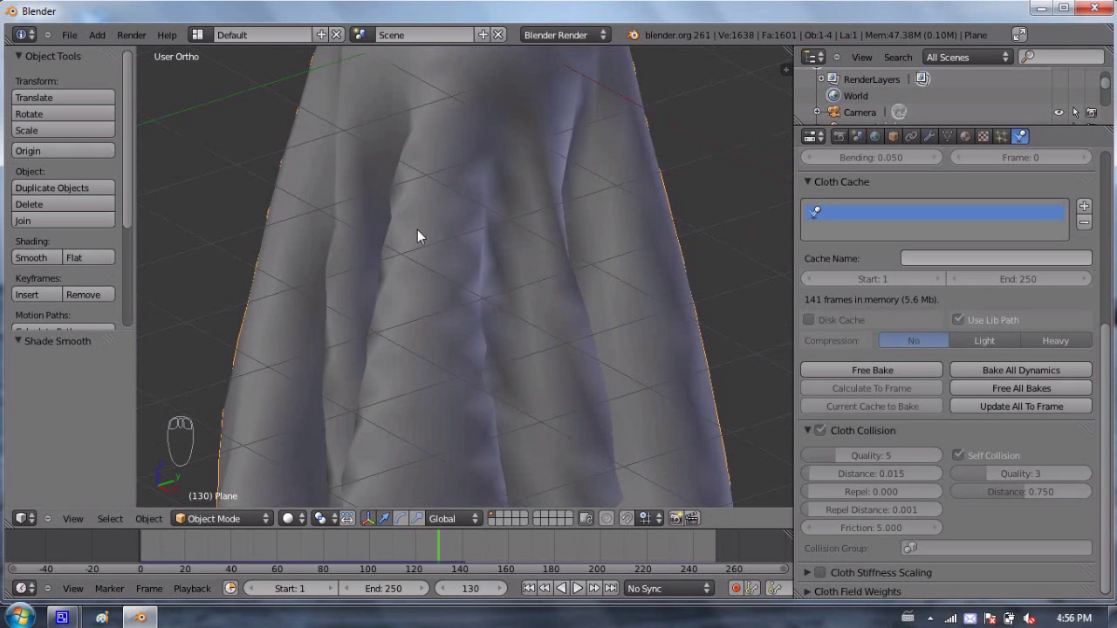
pyautogui.moveTo(458, 222); pyautogui.dragTo(315, 54, button='middle')
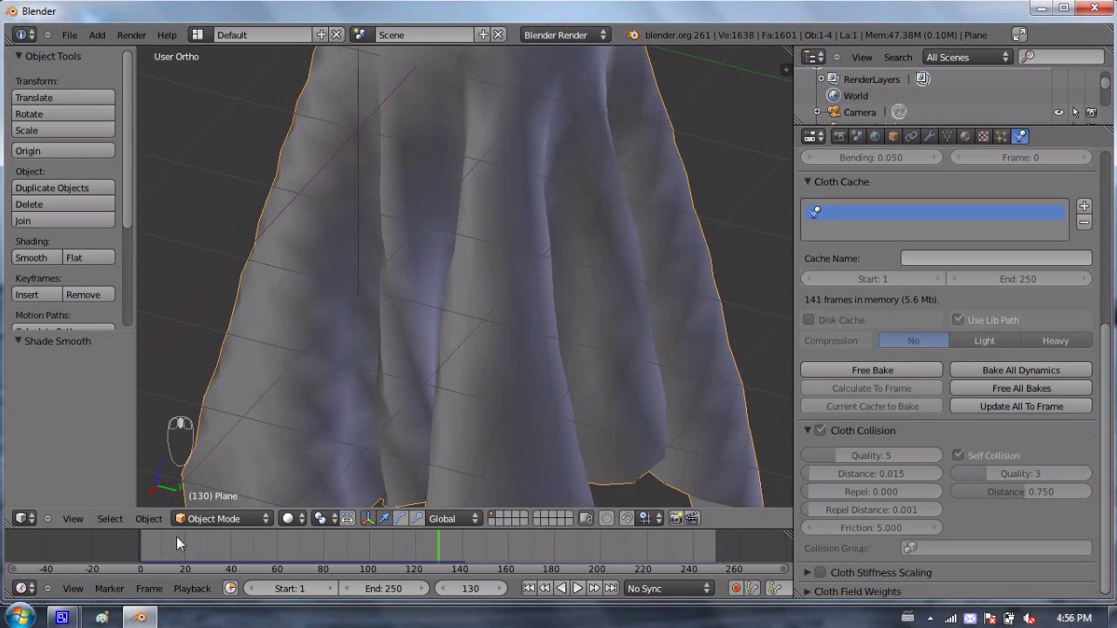
pyautogui.moveTo(277, 201); pyautogui.dragTo(558, 199, button='middle')
pyautogui.scroll(-5, 557, 199)
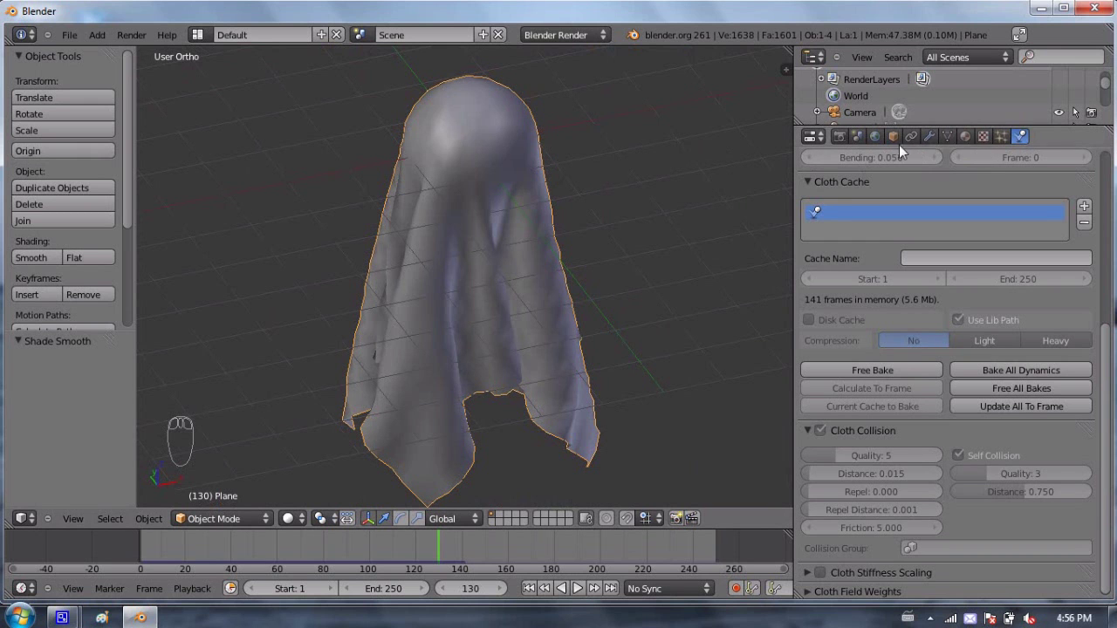
# - Add a Subdivision Surface modifier to the plane after its Cloth modifier and set the render subdivisions to 3
pyautogui.click(929, 137)
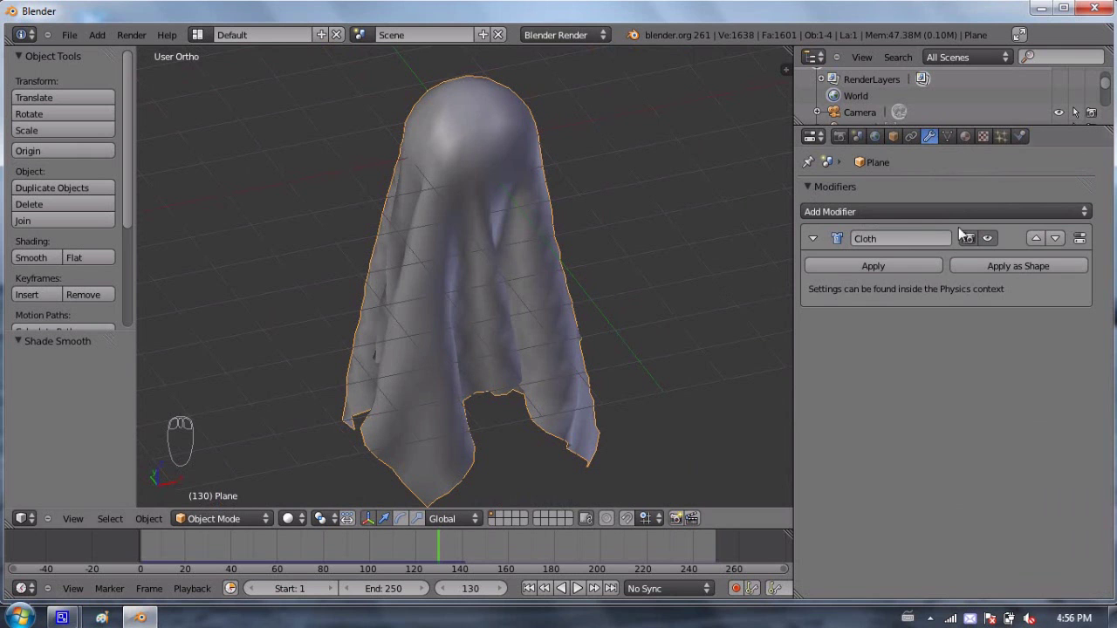
pyautogui.click(1022, 135)
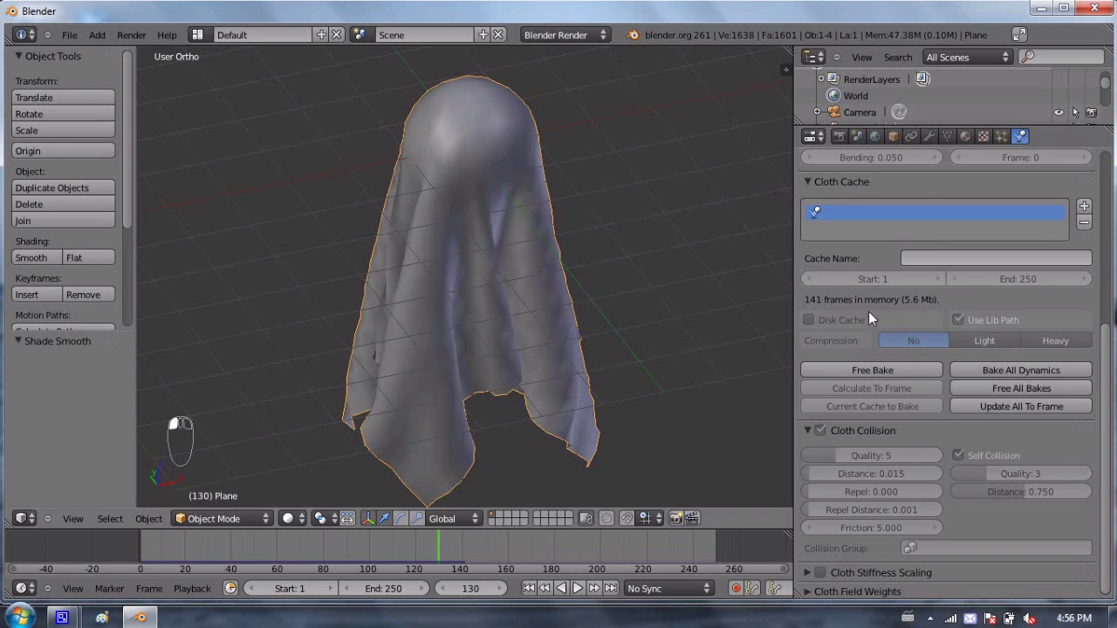
pyautogui.click(929, 136)
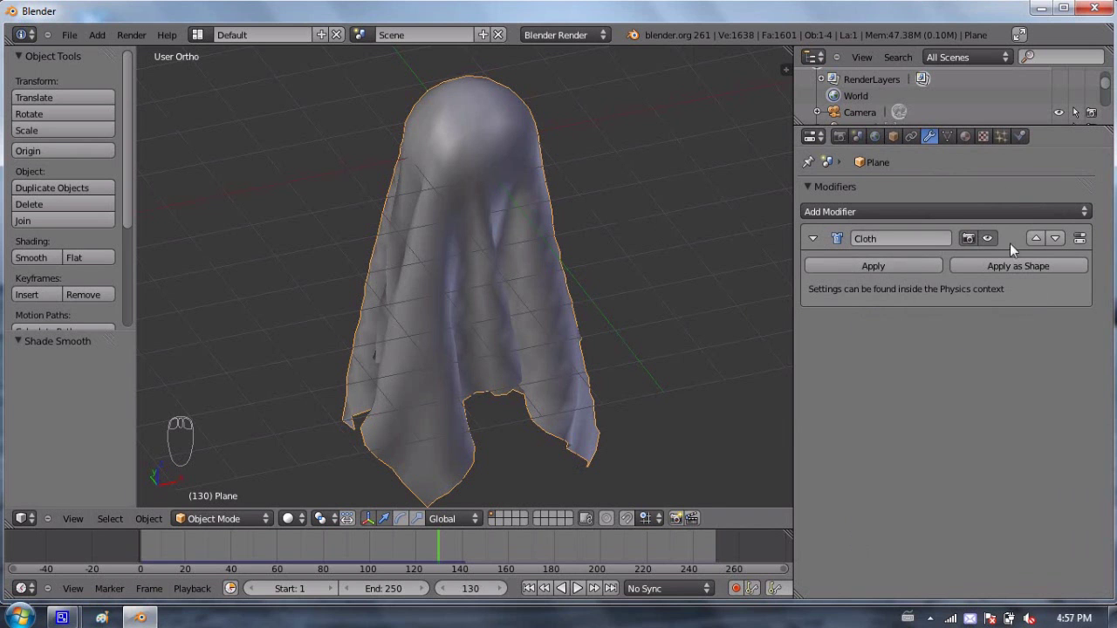
pyautogui.click(990, 211)
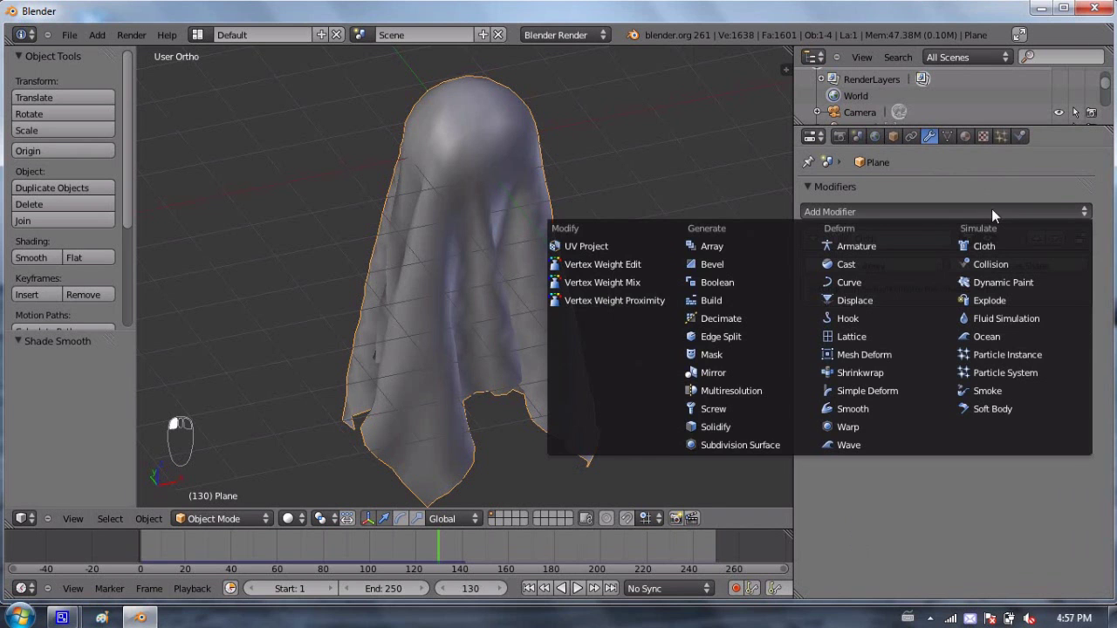
pyautogui.click(744, 444)
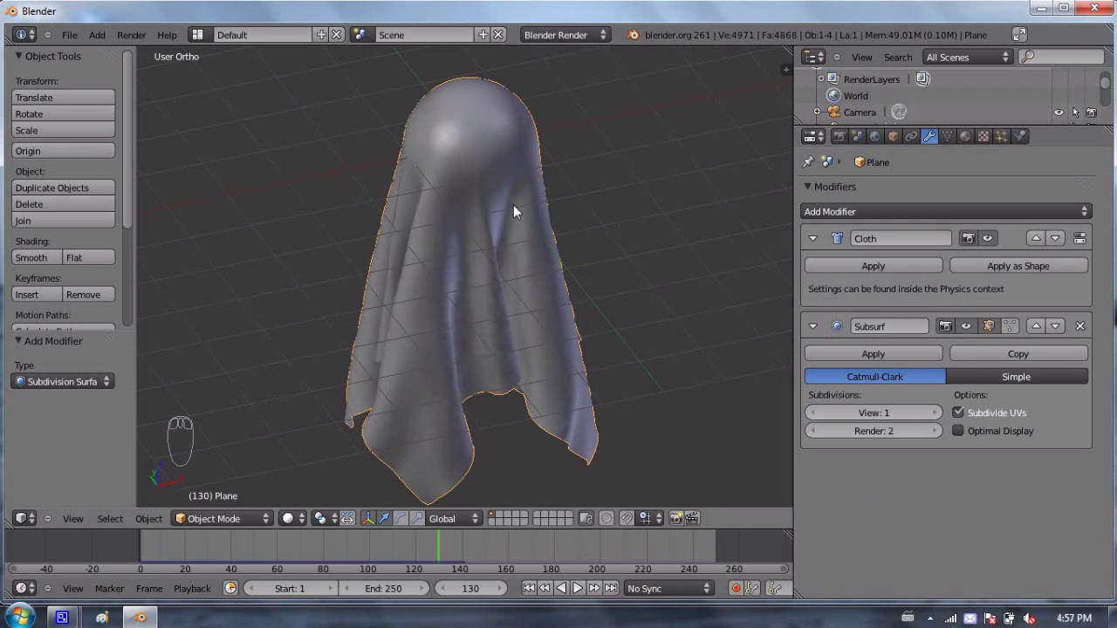
pyautogui.click(938, 429)
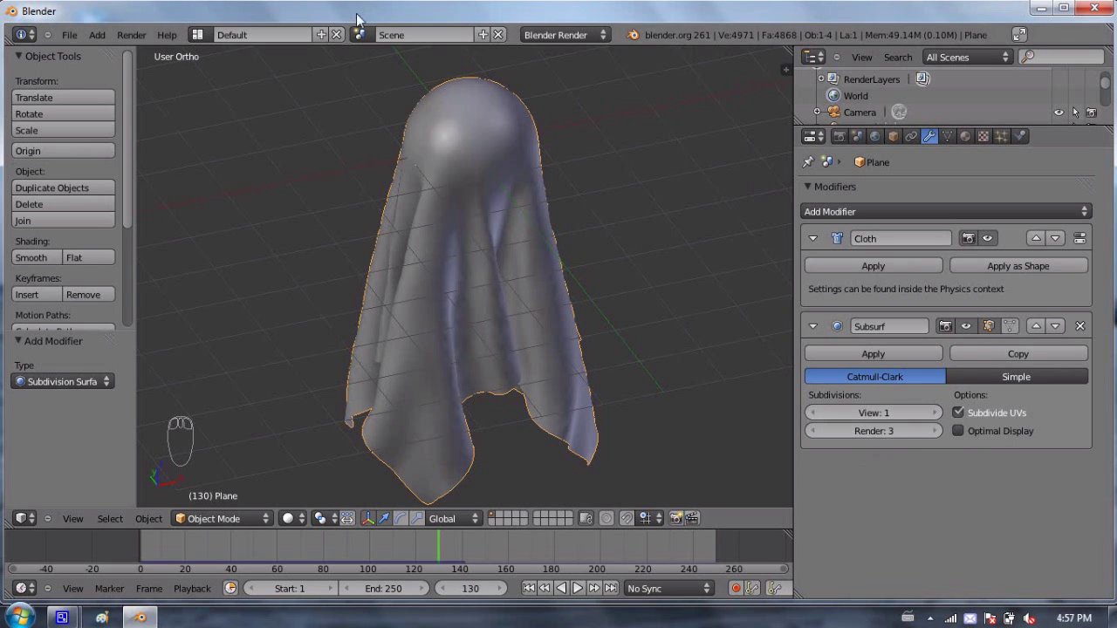
# - Save the scene to the Desktop as cloth_sim_01
pyautogui.click(69, 35)
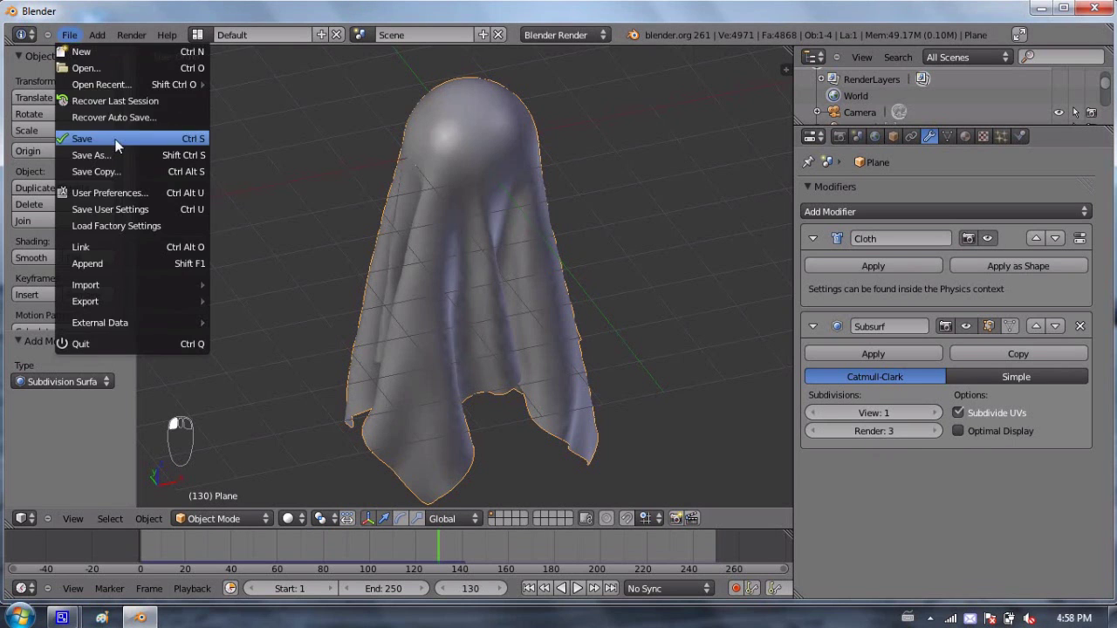
pyautogui.click(88, 140)
pyautogui.click(56, 240)
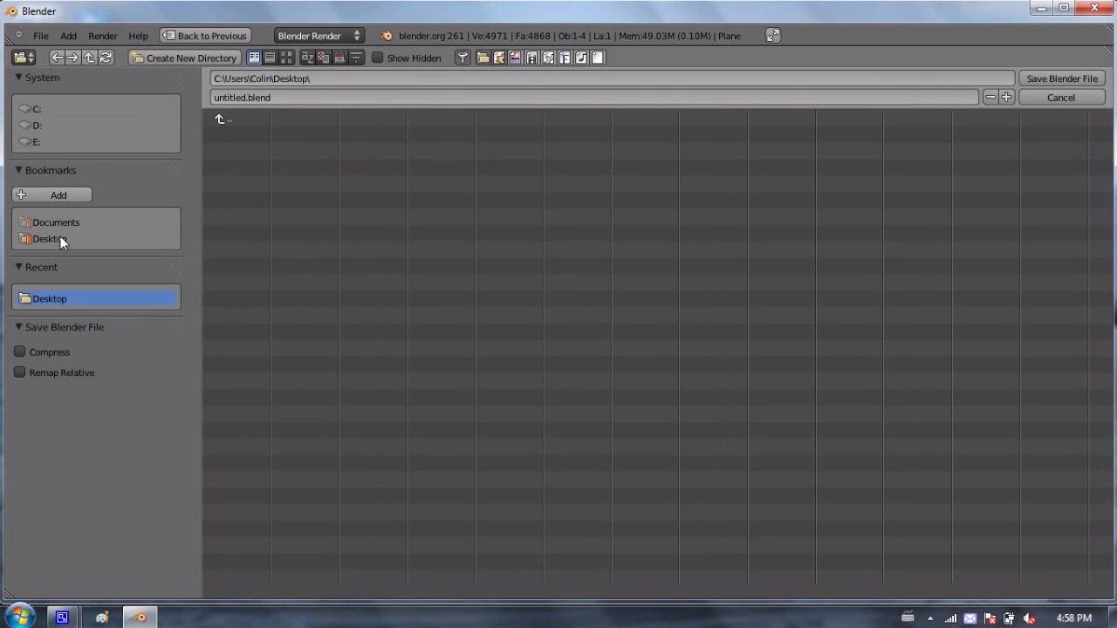
pyautogui.click(342, 103)
pyautogui.write('clopth')
pyautogui.press('BackSpace')
pyautogui.press('BackSpace')
pyautogui.press('BackSpace')
pyautogui.write('th_sim_01')
pyautogui.press('Return')
pyautogui.click(1055, 78)
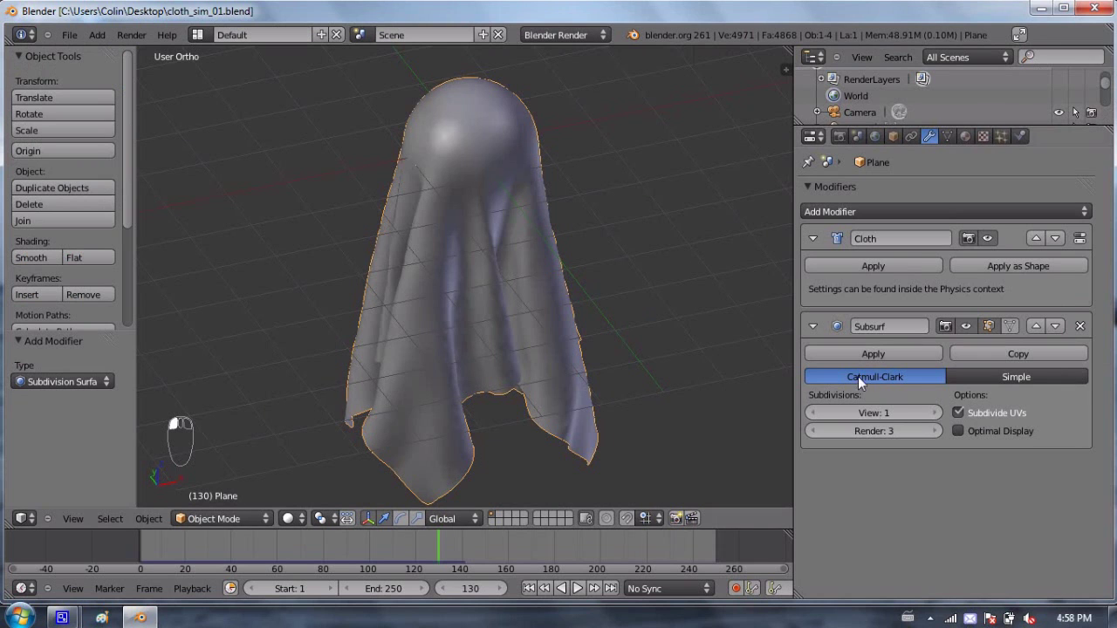
# - Set the Subsurf modifier's view subdivisions to 3 and inspect the cloth's folds from several sides
pyautogui.doubleClick(937, 413)
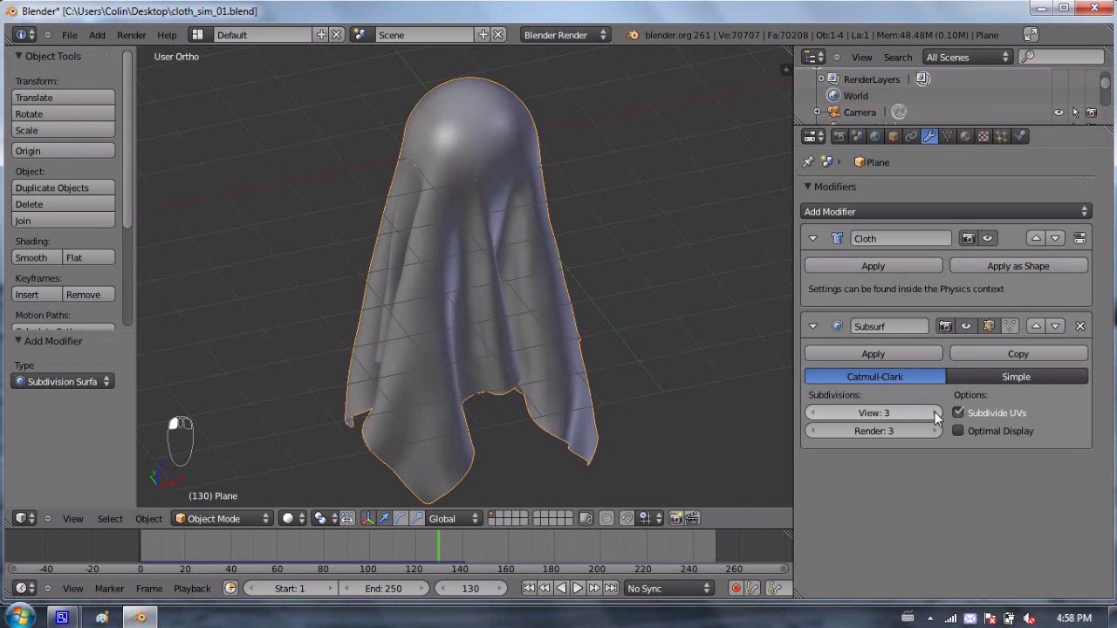
pyautogui.moveTo(361, 242); pyautogui.dragTo(501, 282, button='middle')
pyautogui.scroll(4, 501, 282)
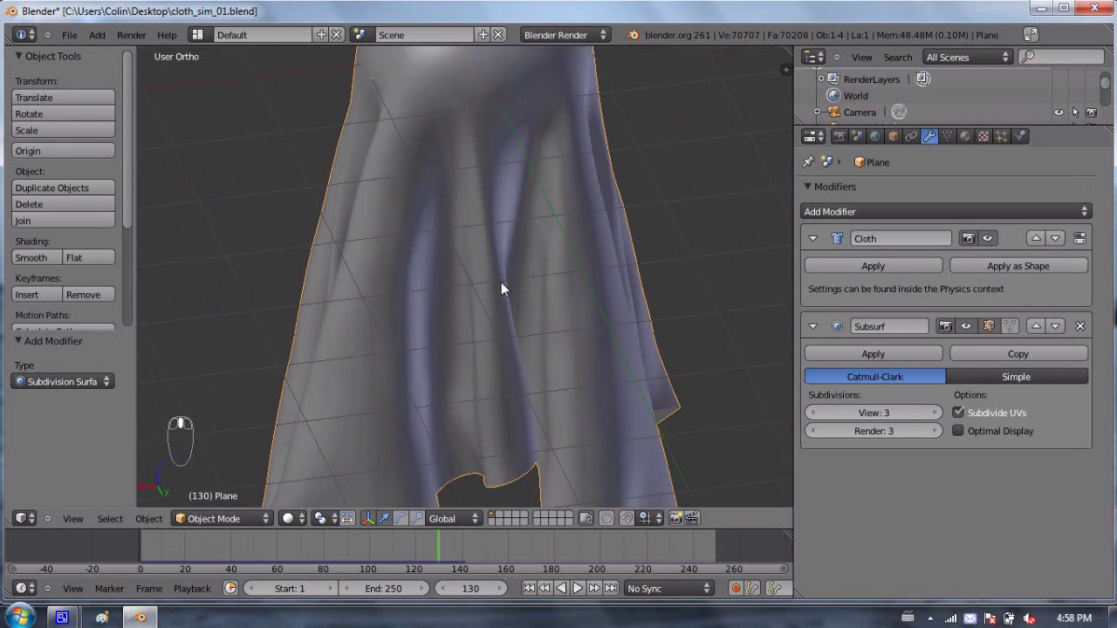
pyautogui.scroll(-4, 381, 245)
pyautogui.scroll(2, 526, 281)
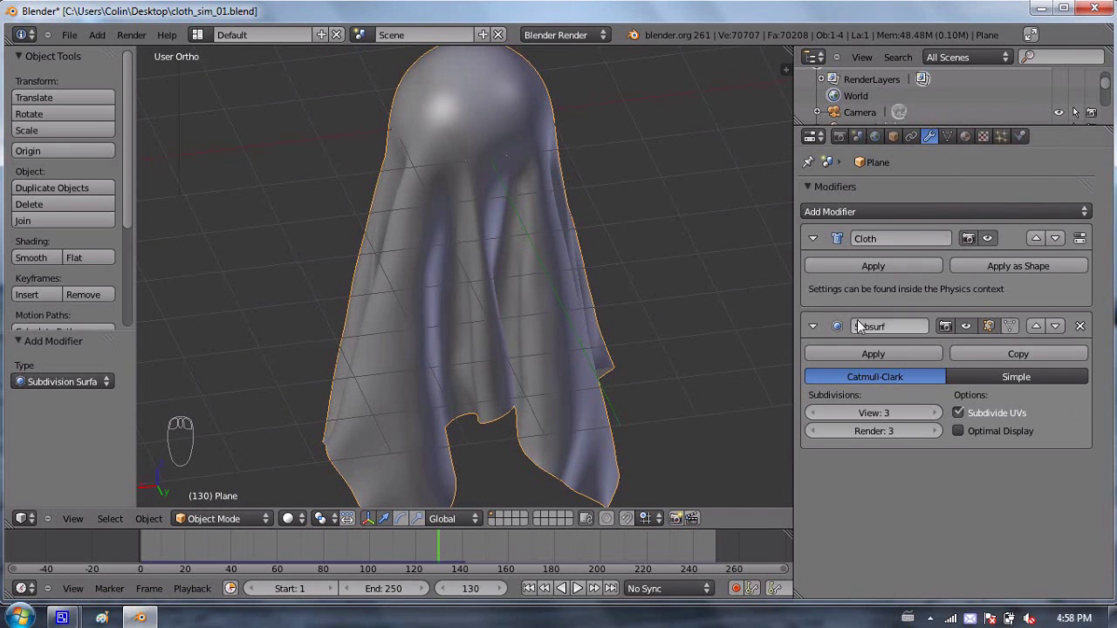
pyautogui.scroll(-3, 583, 325)
pyautogui.moveTo(599, 322); pyautogui.dragTo(448, 297, button='middle')
pyautogui.scroll(4, 476, 282)
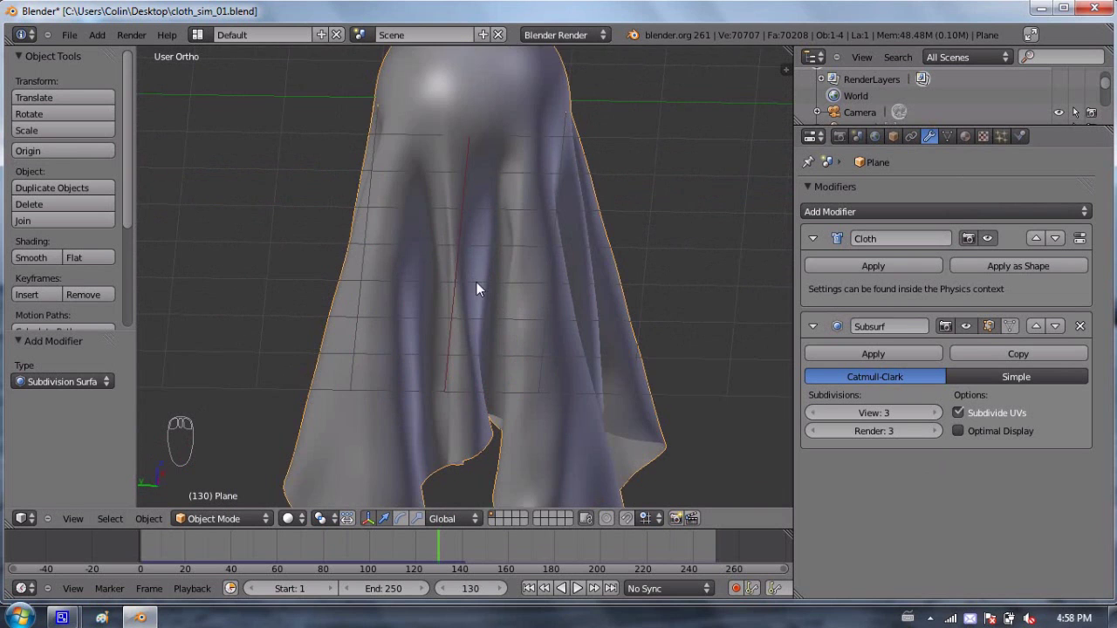
pyautogui.scroll(-2, 515, 255)
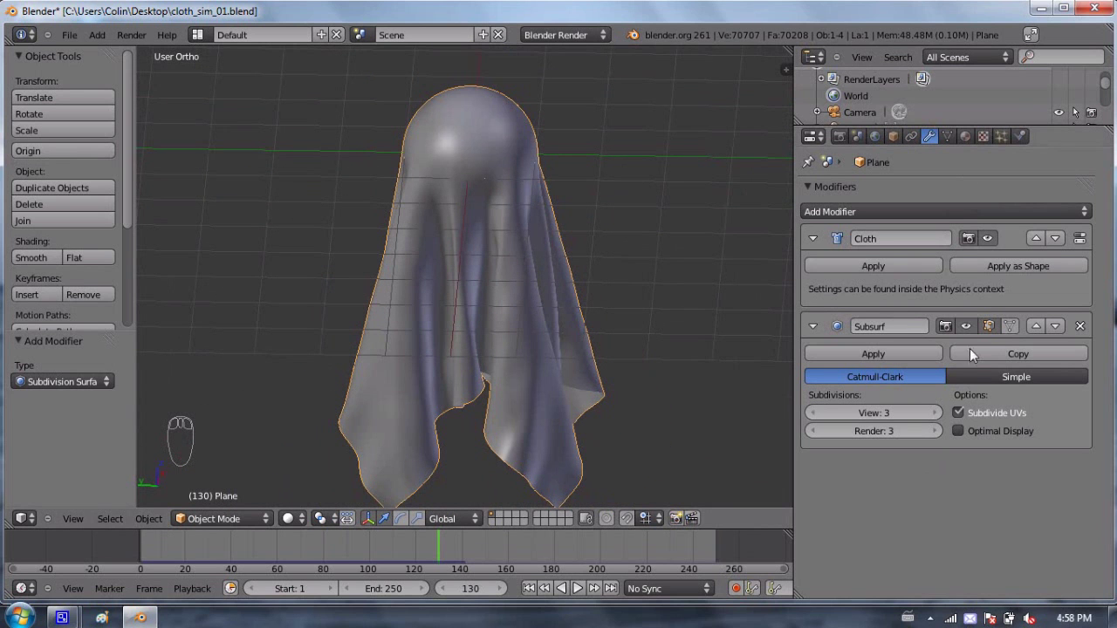
# - Return to frame 0 and play the baked simulation with the subdivided cloth, cancelling playback around frame 146
pyautogui.click(144, 540)
pyautogui.moveTo(144, 539)
pyautogui.mouseDown()
pyautogui.moveTo(430, 541)
pyautogui.moveTo(143, 539)
pyautogui.mouseUp()
pyautogui.hotkey('alt', 'a')
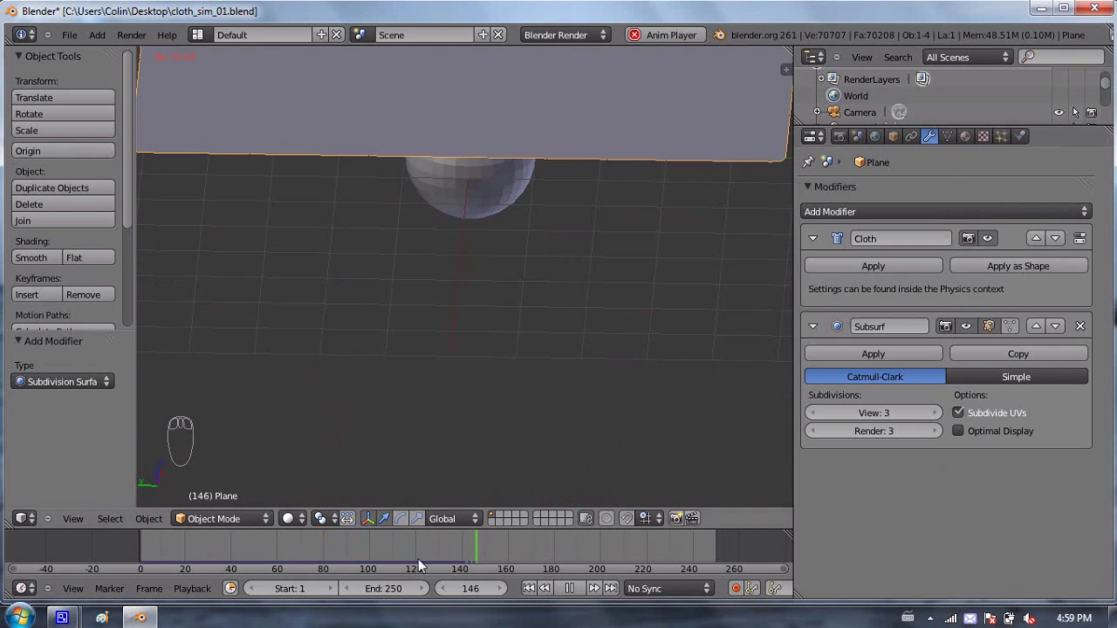
pyautogui.press('Escape')
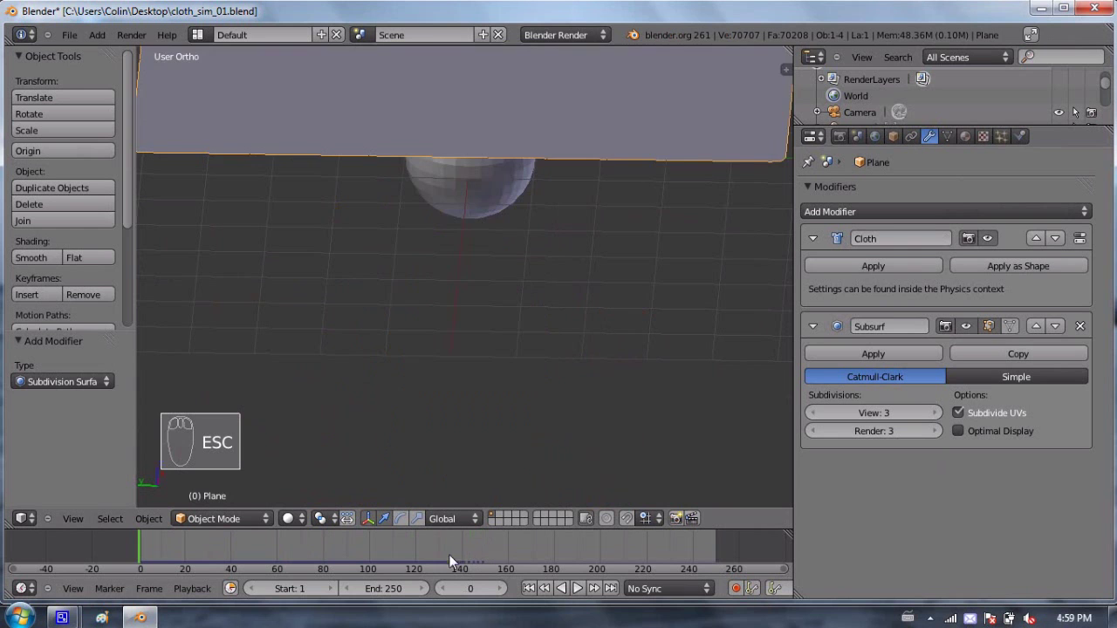
# - Scrub the simulation to frame 133, back near the start and forward to frame 81, viewing the falling cloth from another angle
pyautogui.click(447, 557)
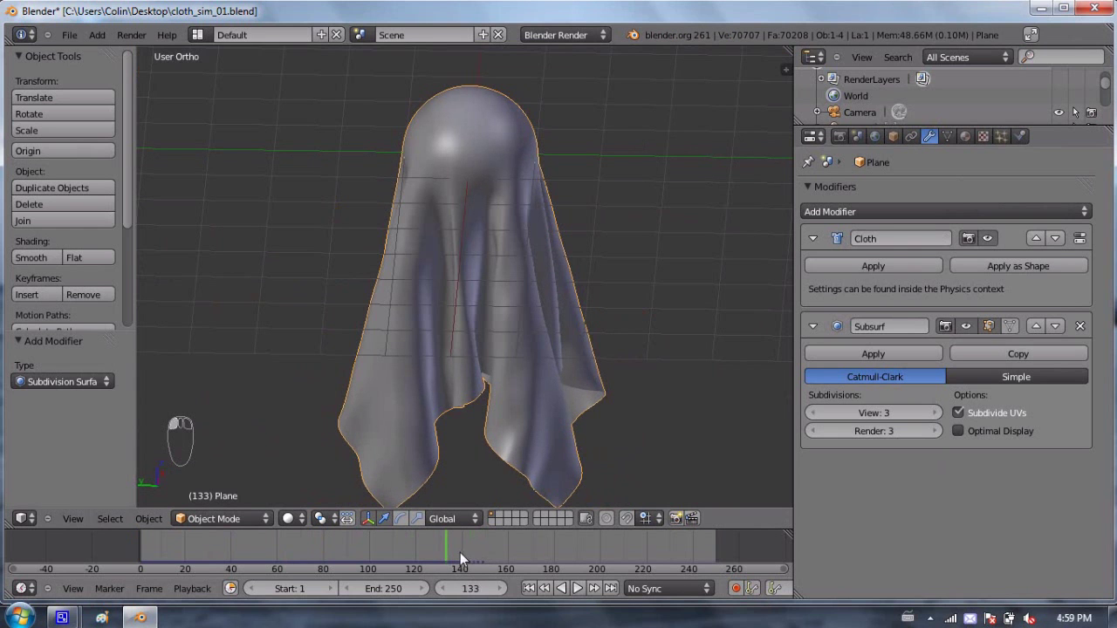
pyautogui.moveTo(471, 550); pyautogui.dragTo(161, 538)
pyautogui.moveTo(245, 538); pyautogui.dragTo(325, 522)
pyautogui.scroll(-3, 523, 403)
pyautogui.moveTo(544, 389); pyautogui.dragTo(605, 202, button='middle')
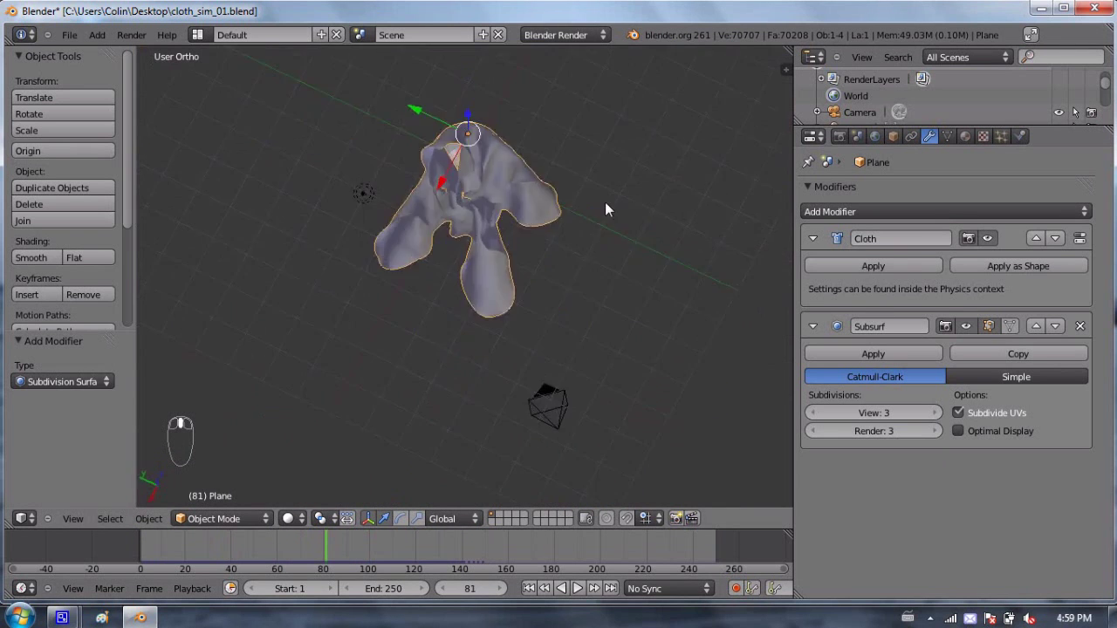
# - Add a Solidify modifier to the draped cloth plane, viewing the cloth's edge up close
pyautogui.scroll(5, 605, 201)
pyautogui.scroll(4, 508, 213)
pyautogui.scroll(5, 494, 174)
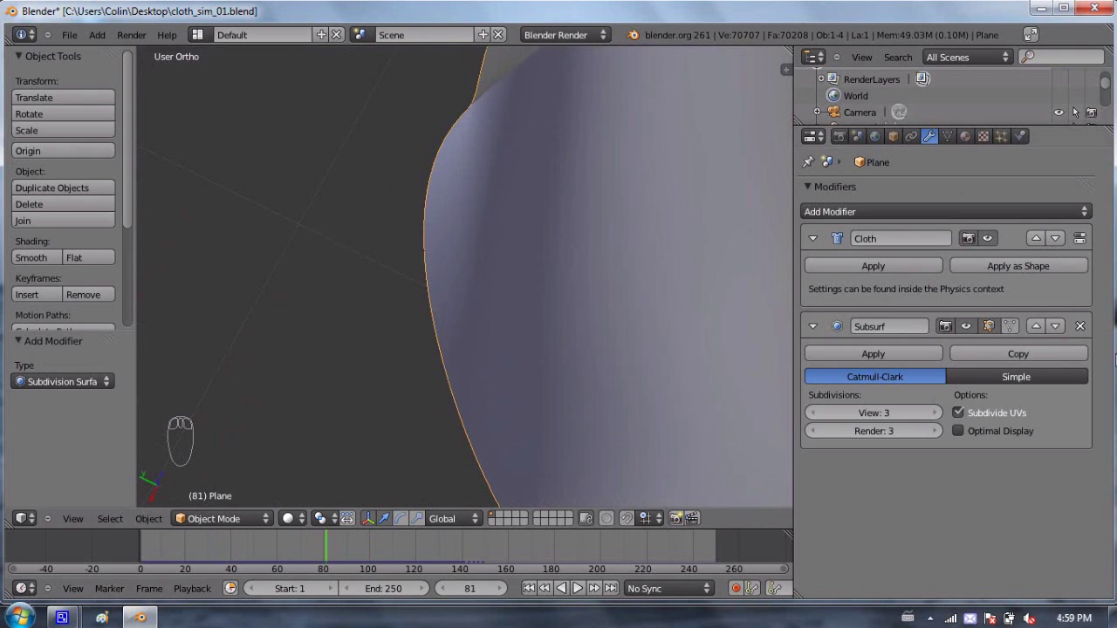
pyautogui.click(915, 212)
pyautogui.click(845, 212)
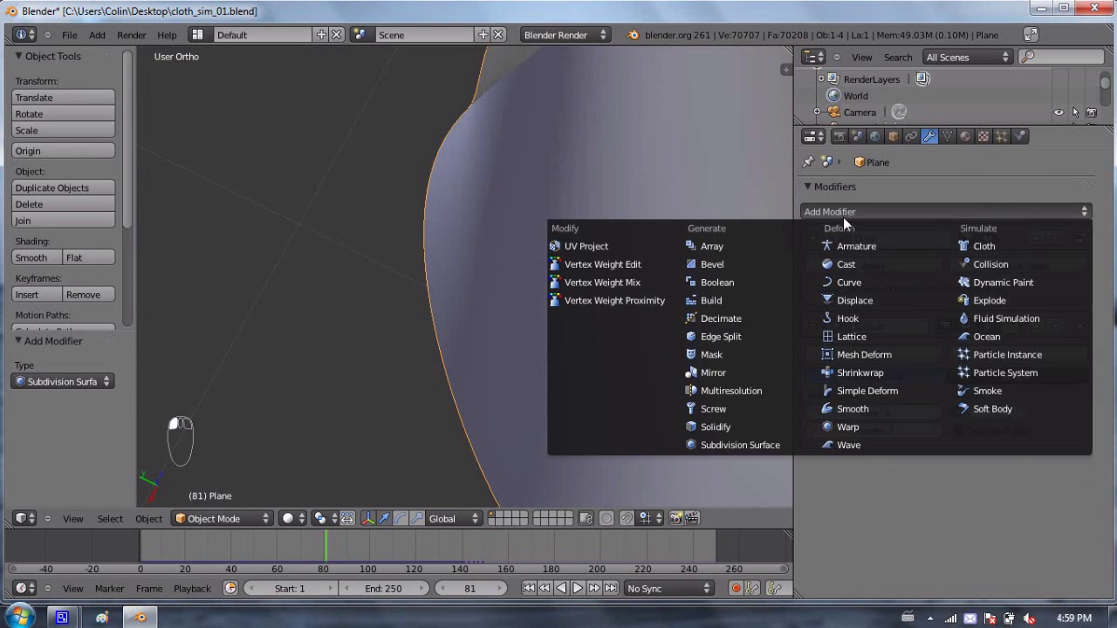
pyautogui.click(711, 427)
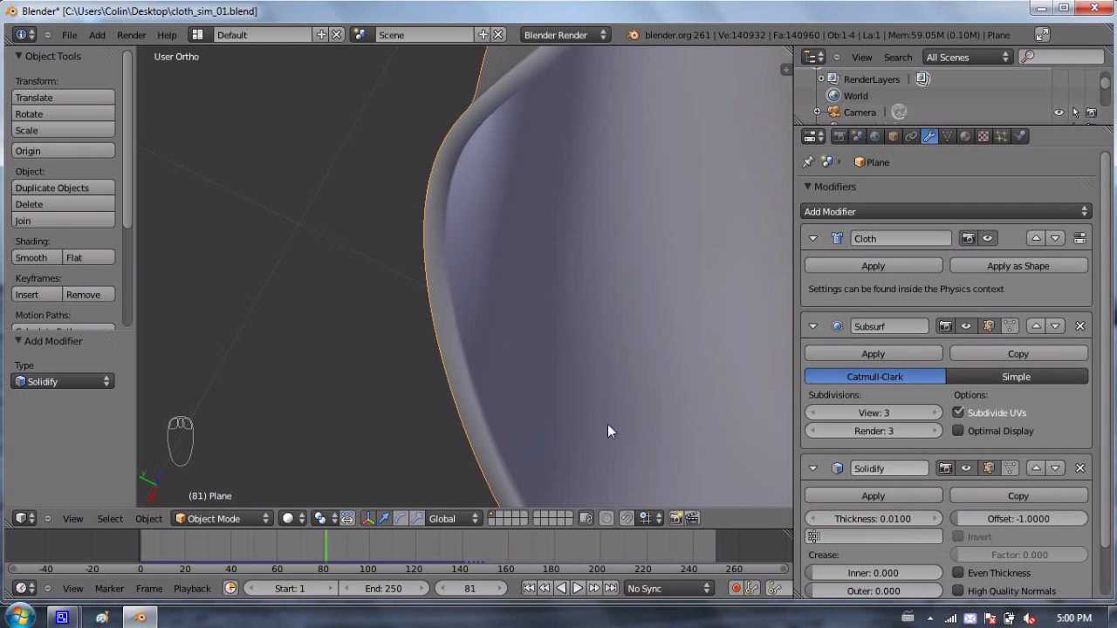
# - Move the Solidify modifier above the Subsurf modifier in the stack and check the cloth's rim
pyautogui.scroll(-2, 531, 177)
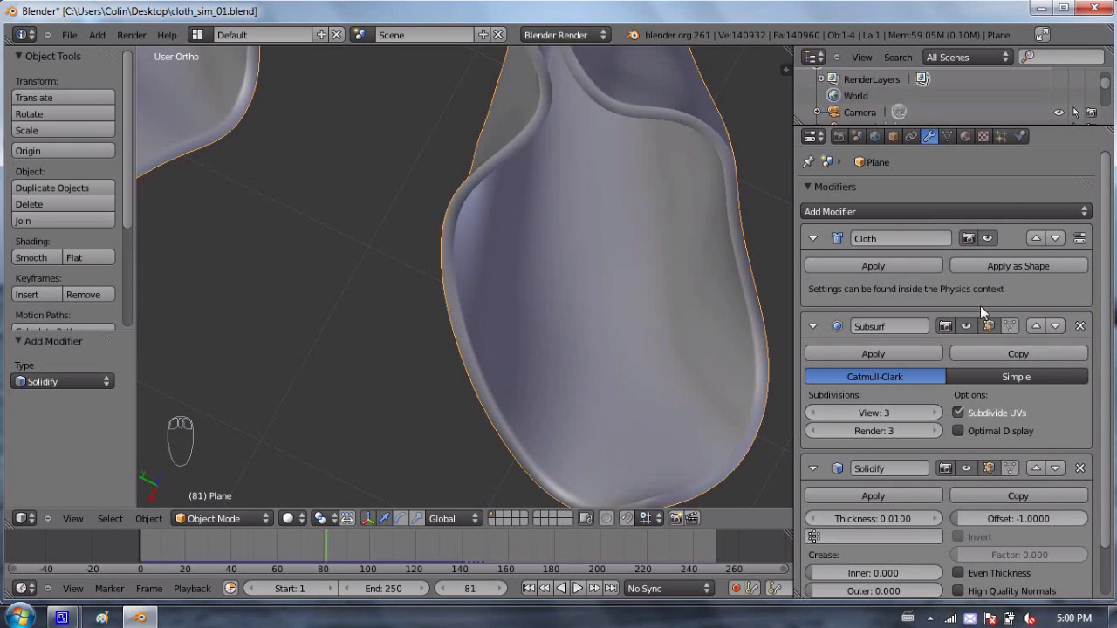
pyautogui.click(1035, 467)
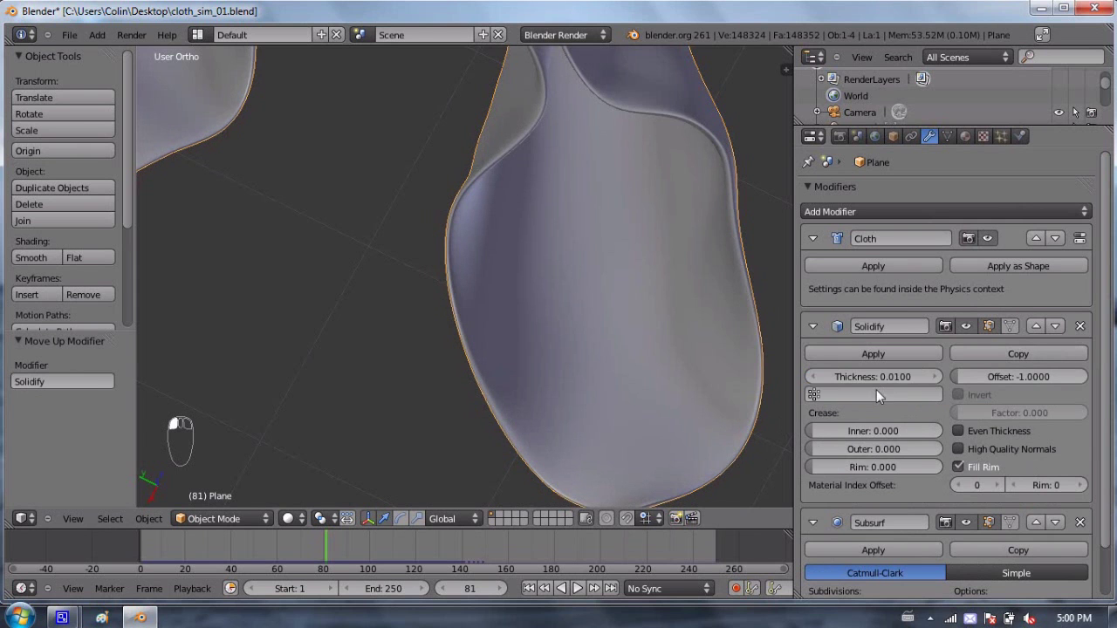
pyautogui.scroll(3, 556, 196)
pyautogui.scroll(2, 556, 193)
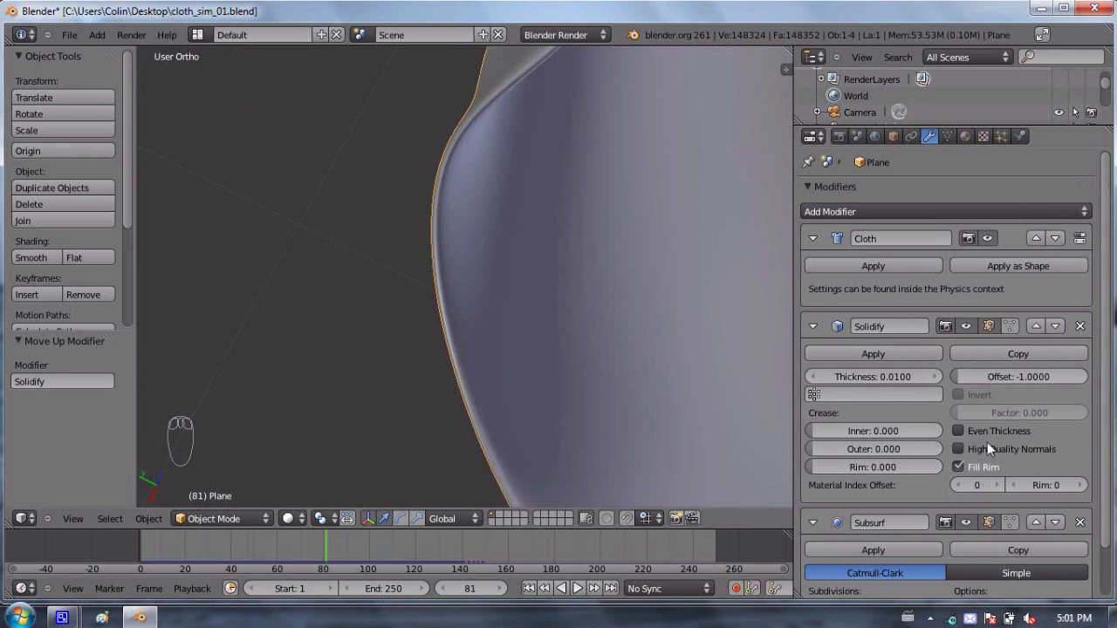
pyautogui.scroll(-3, 436, 160)
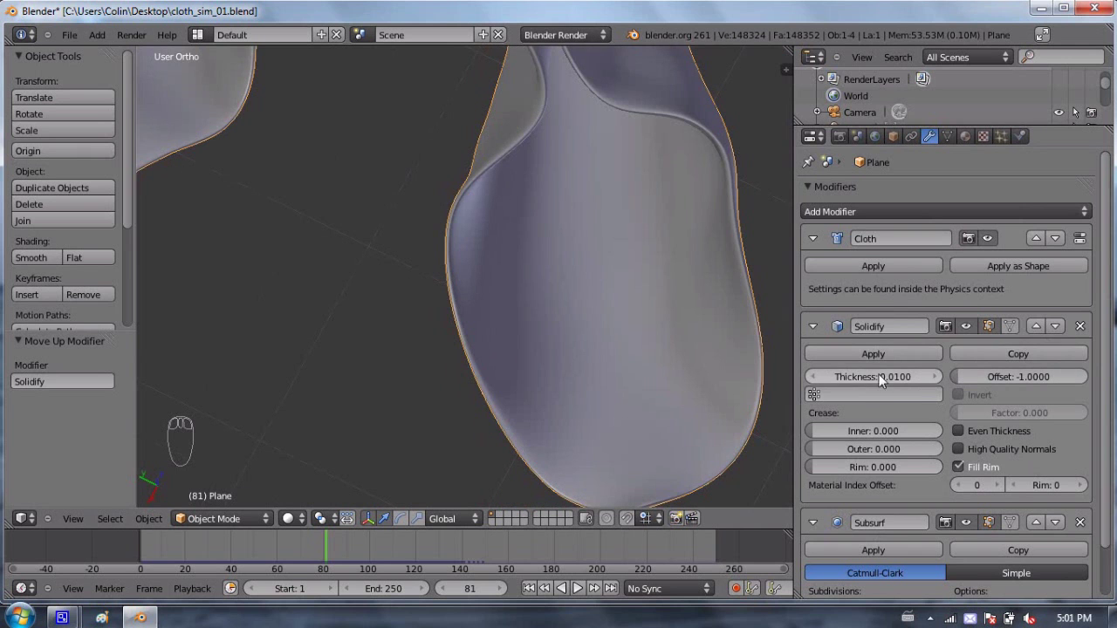
# - Set the Solidify thickness to 0.0496 and inspect the thickened cloth edges from underneath
pyautogui.moveTo(846, 376); pyautogui.dragTo(817, 380)
pyautogui.scroll(2, 600, 49)
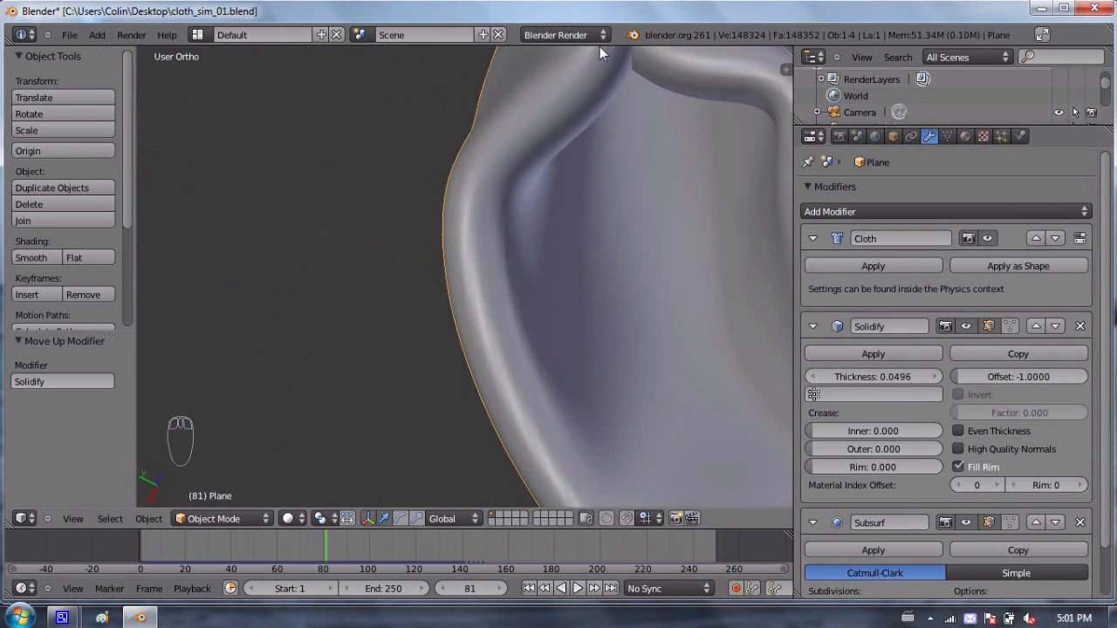
pyautogui.scroll(-4, 622, 184)
pyautogui.scroll(-3, 603, 166)
pyautogui.scroll(3, 567, 144)
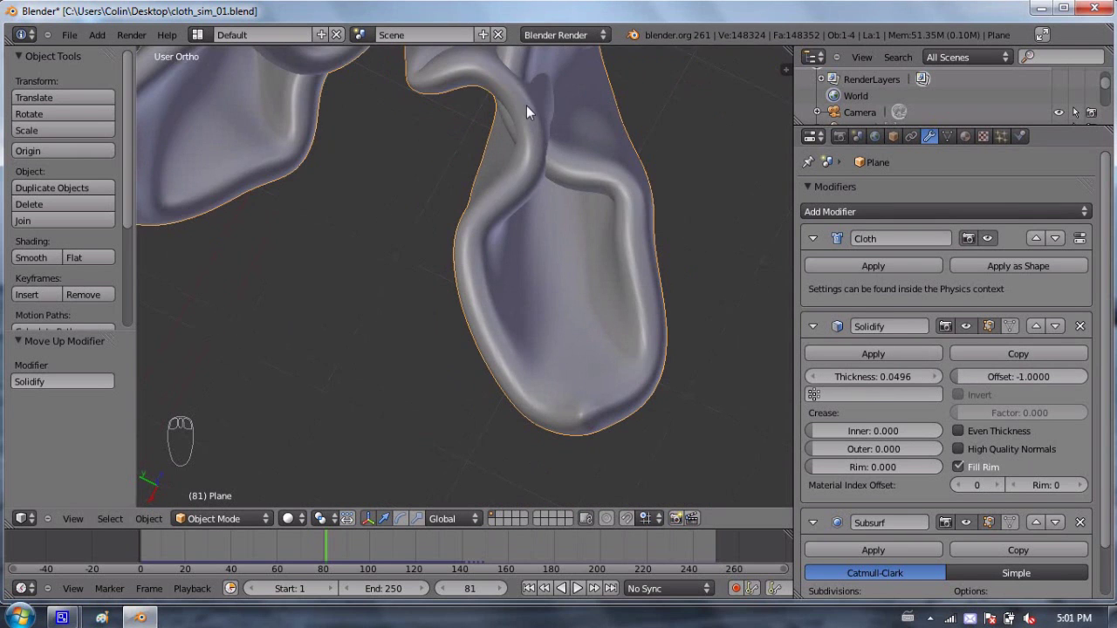
pyautogui.keyDown('shift'); pyautogui.moveTo(382, 54); pyautogui.dragTo(481, 393, button='middle'); pyautogui.keyUp('shift')
pyautogui.scroll(1, 313, 167)
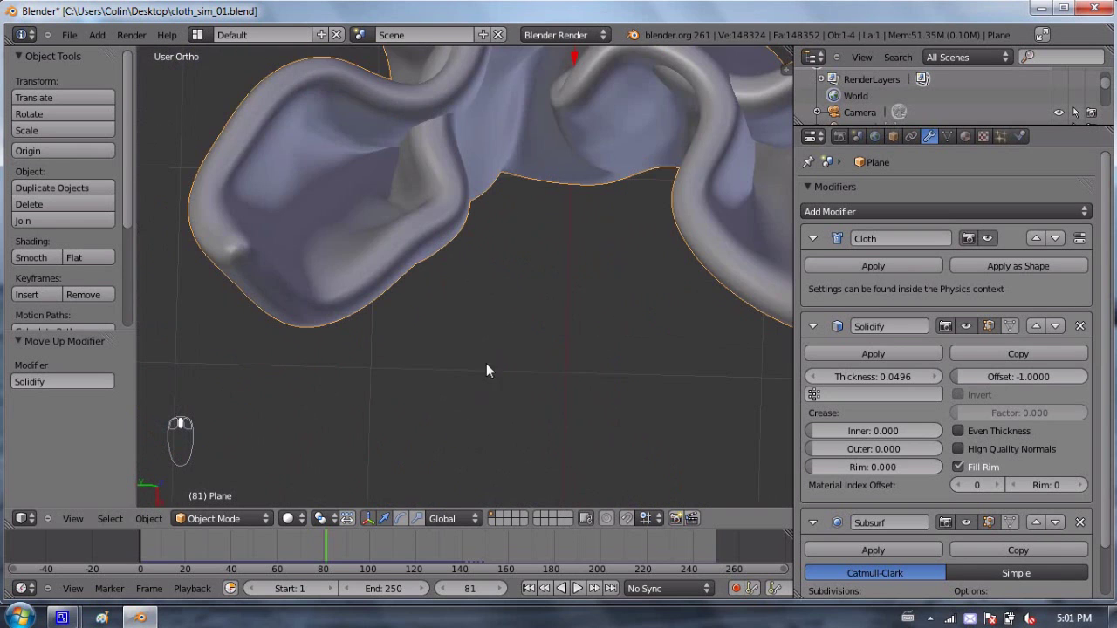
pyautogui.moveTo(493, 229); pyautogui.dragTo(458, 315, button='middle')
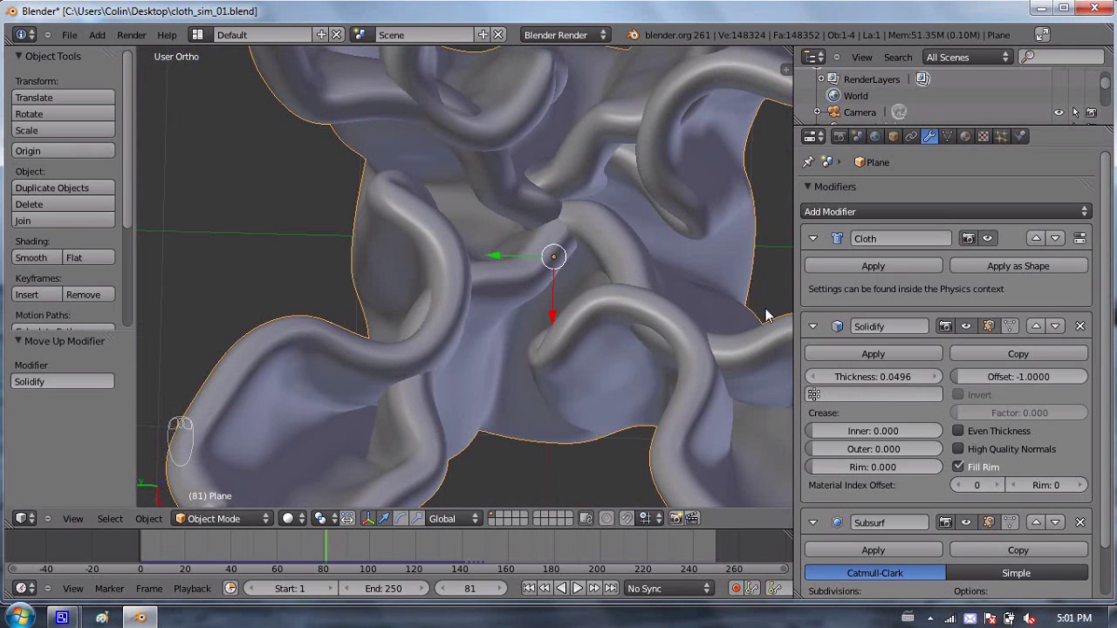
# - Set the Solidify thickness to 0.02296 and its offset to -0.01220, checking the cloth from below and from the side
pyautogui.moveTo(886, 378)
pyautogui.mouseDown()
pyautogui.moveTo(840, 377)
pyautogui.moveTo(926, 377)
pyautogui.moveTo(862, 377)
pyautogui.moveTo(896, 395)
pyautogui.mouseUp()
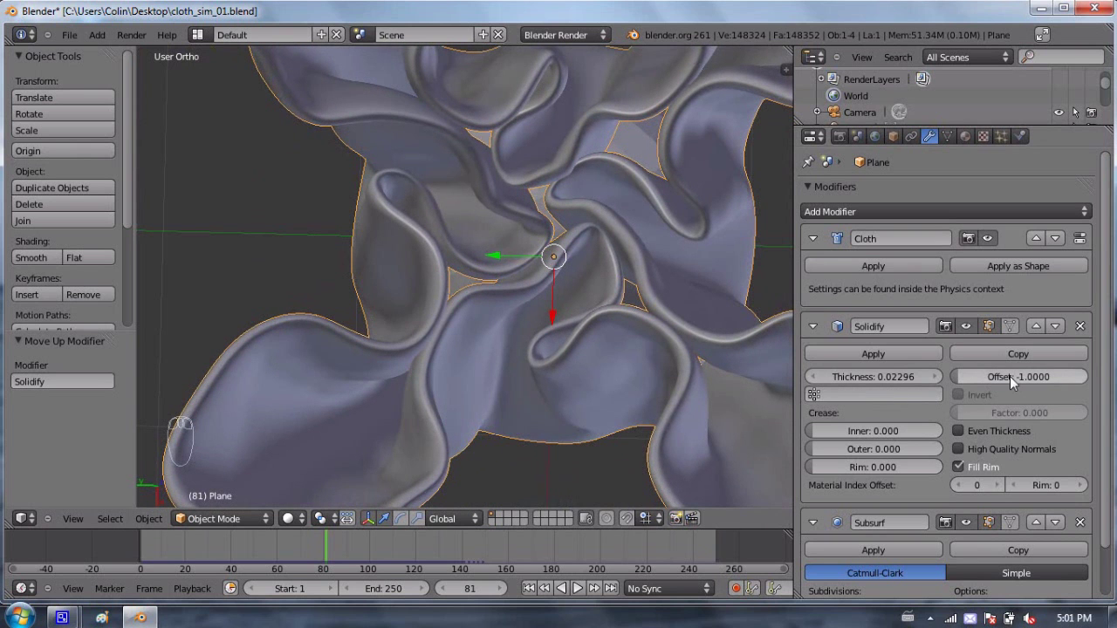
pyautogui.moveTo(1007, 376)
pyautogui.mouseDown()
pyautogui.moveTo(1057, 382)
pyautogui.moveTo(986, 377)
pyautogui.mouseUp()
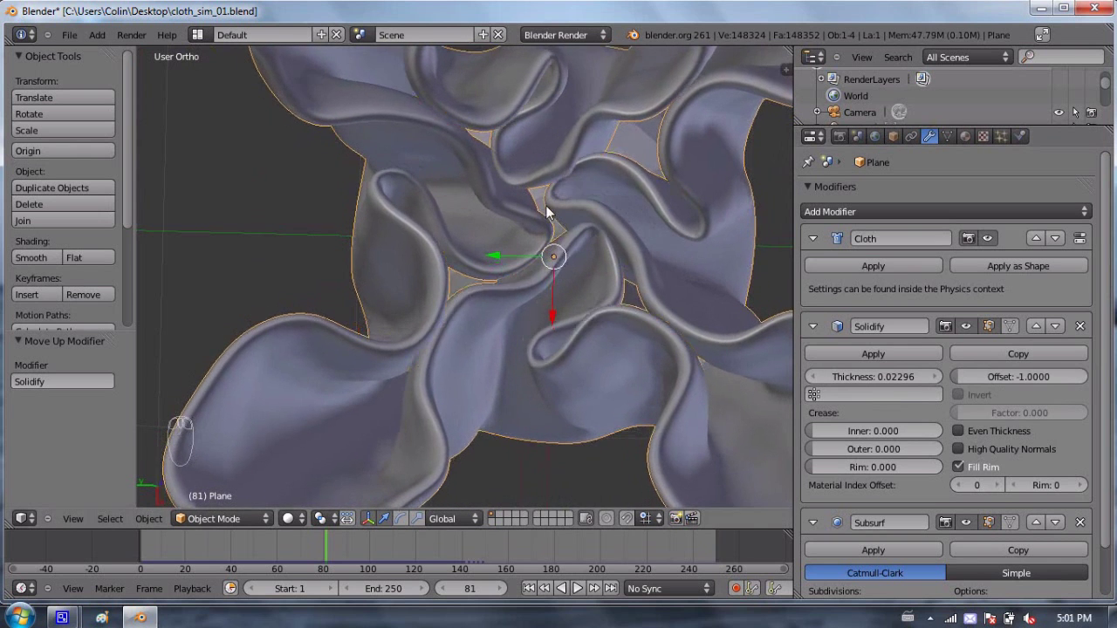
pyautogui.scroll(-3, 560, 185)
pyautogui.moveTo(561, 185); pyautogui.dragTo(526, 204, button='middle')
pyautogui.scroll(2, 526, 205)
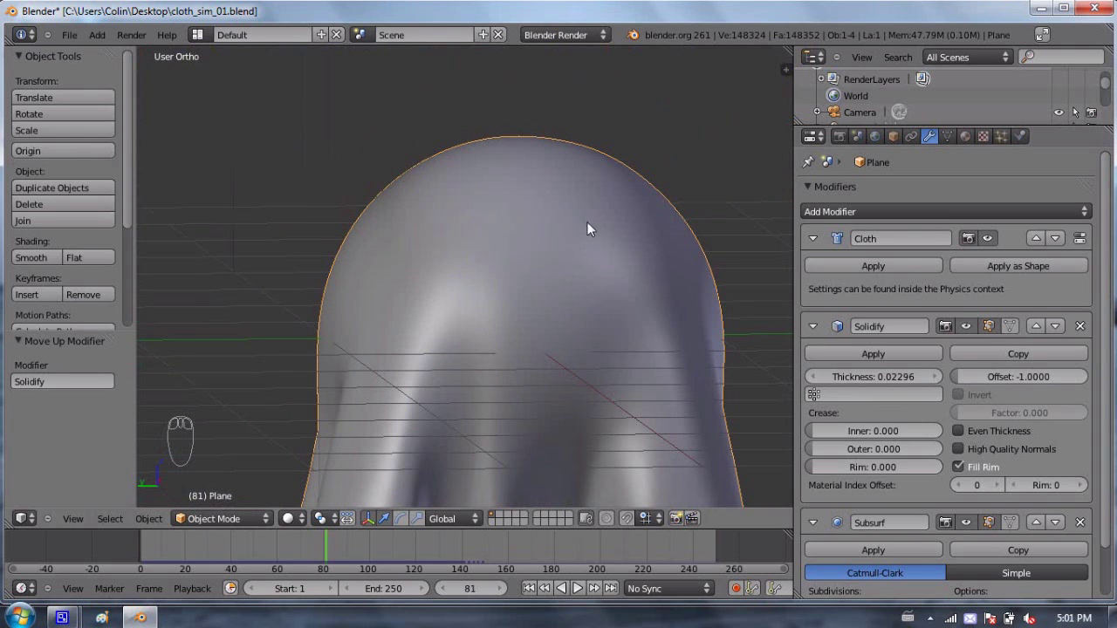
pyautogui.scroll(-1, 577, 314)
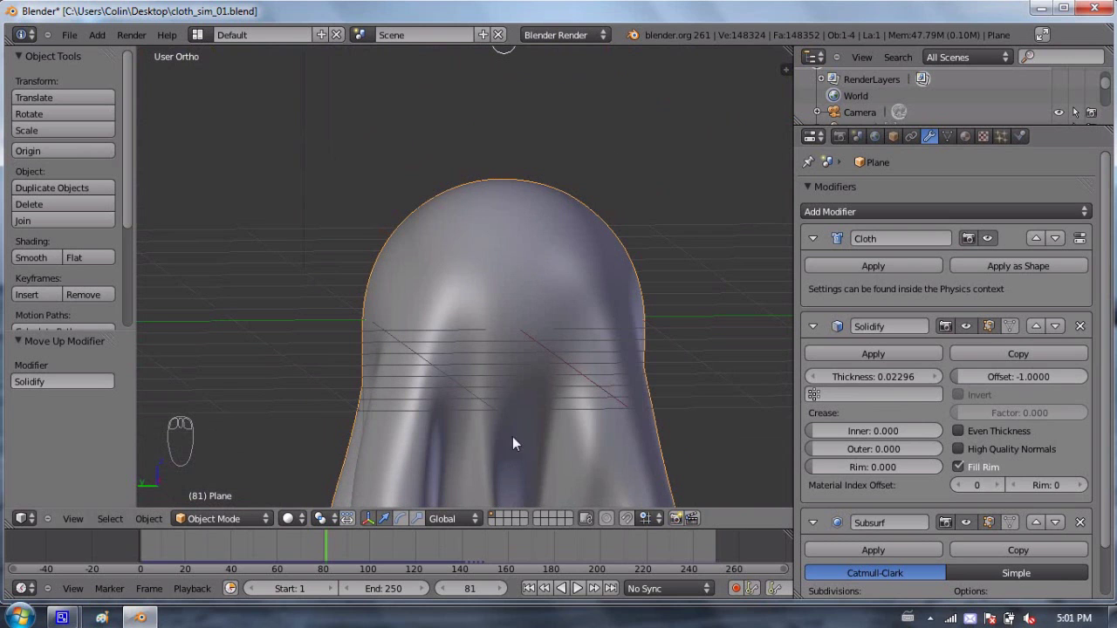
pyautogui.scroll(-1, 511, 441)
pyautogui.moveTo(982, 374); pyautogui.dragTo(1048, 375)
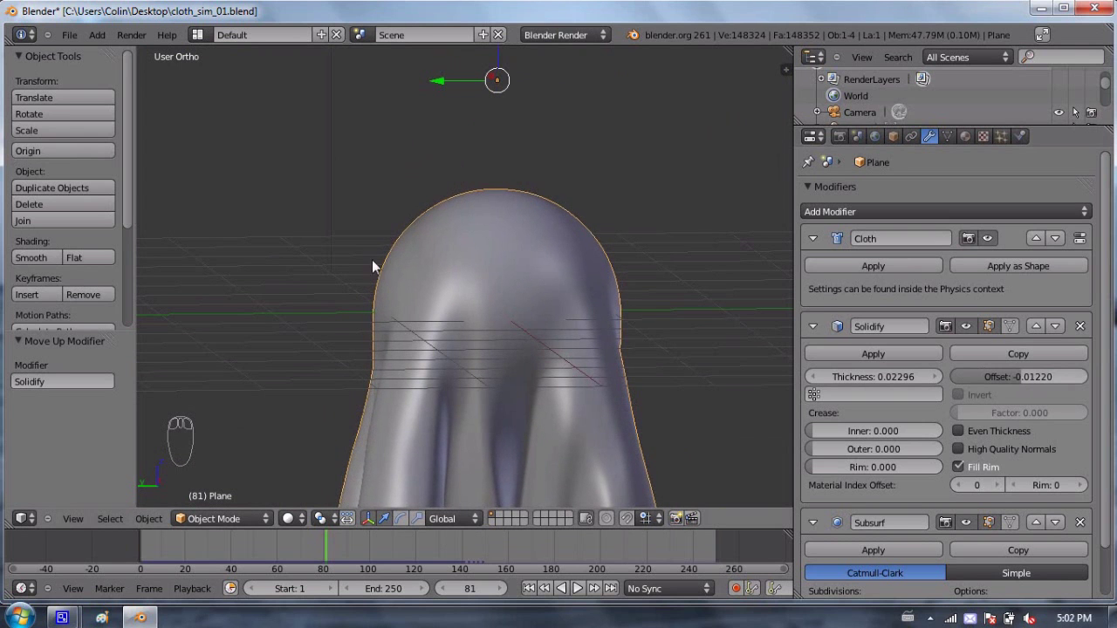
# - Open the cloth plane's physics settings and review its Cloth Cache and Cloth Collision options
pyautogui.scroll(-3, 509, 406)
pyautogui.moveTo(521, 413); pyautogui.dragTo(1015, 161, button='middle')
pyautogui.scroll(3, 526, 328)
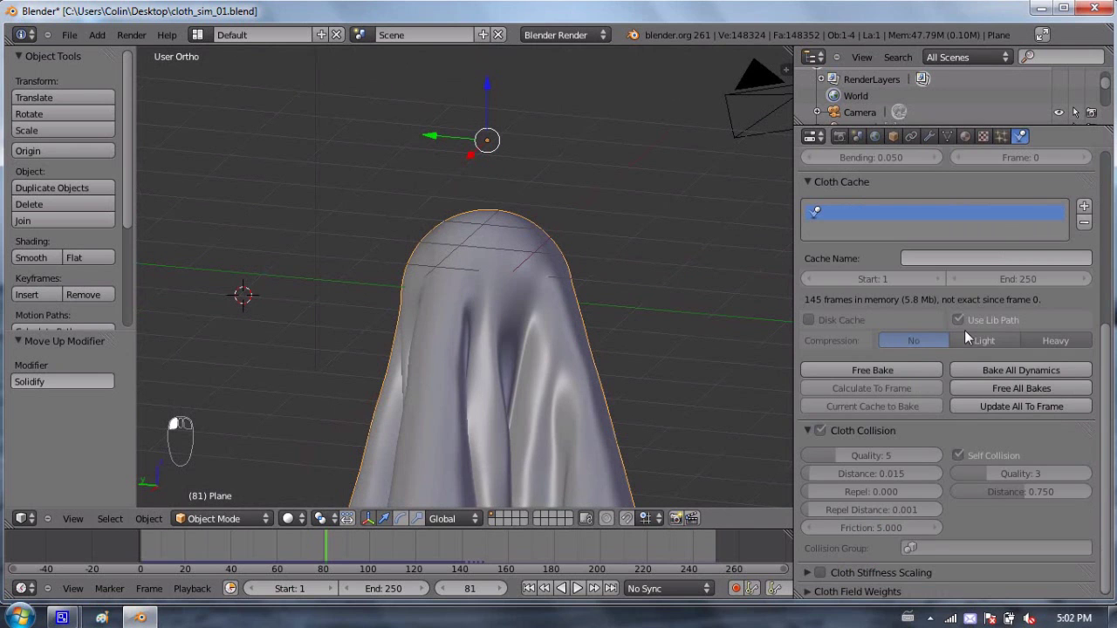
pyautogui.scroll(-1, 948, 366)
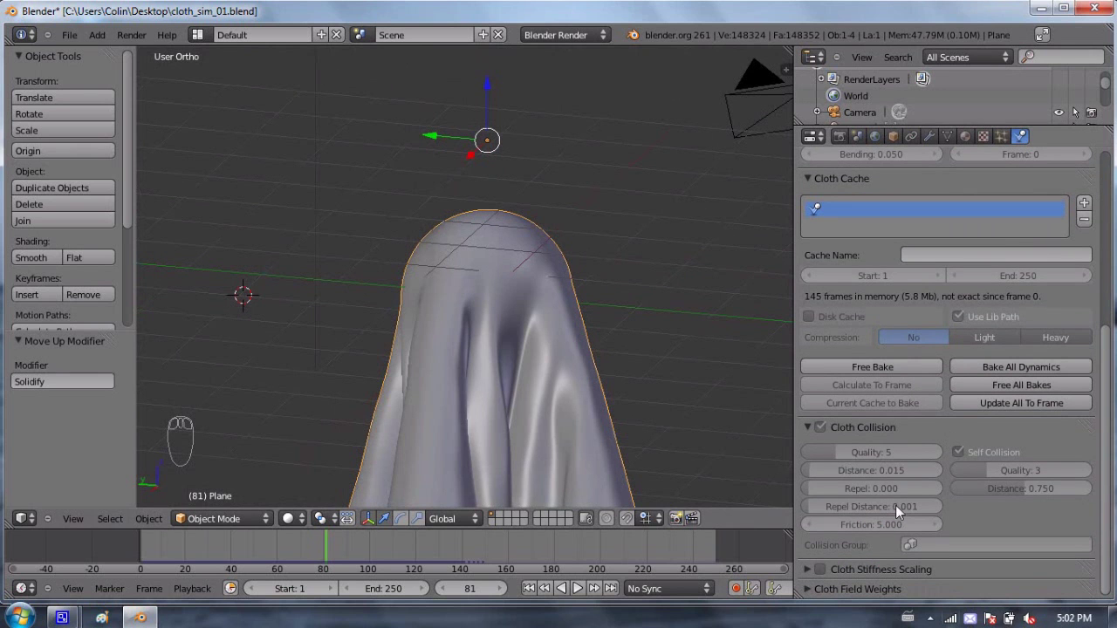
# - Select the sphere under the cloth to view its collision physics settings and undo the stray selection changes
pyautogui.rightClick(555, 283)
pyautogui.moveTo(555, 282); pyautogui.dragTo(915, 384, button='right')
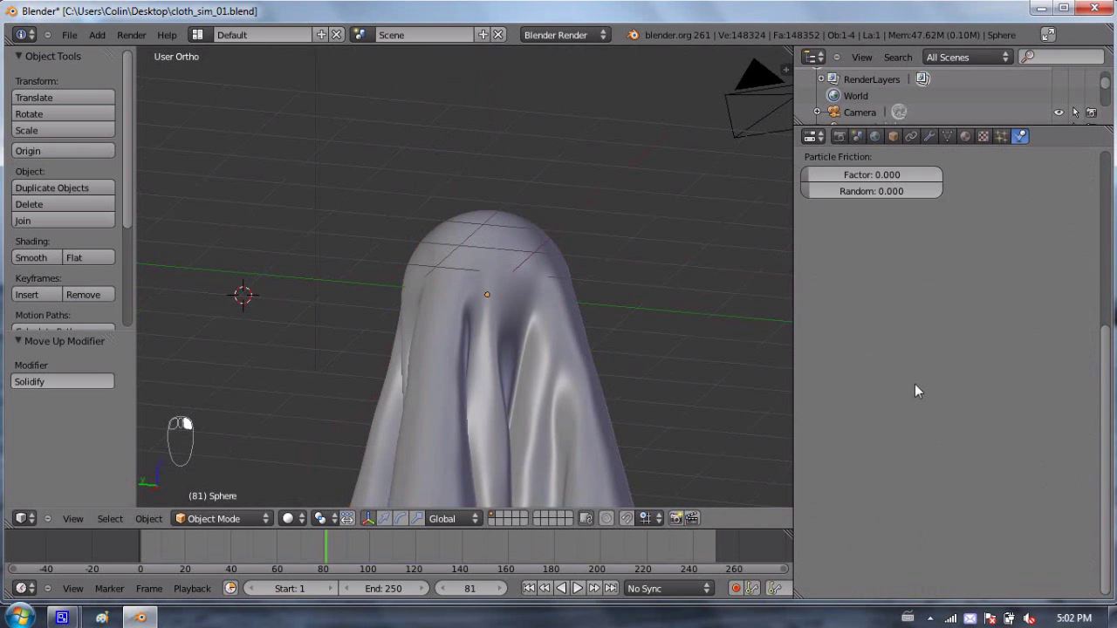
pyautogui.rightClick(623, 259)
pyautogui.hotkey('ctrl', 'z')
pyautogui.hotkey('ctrl', 'z')
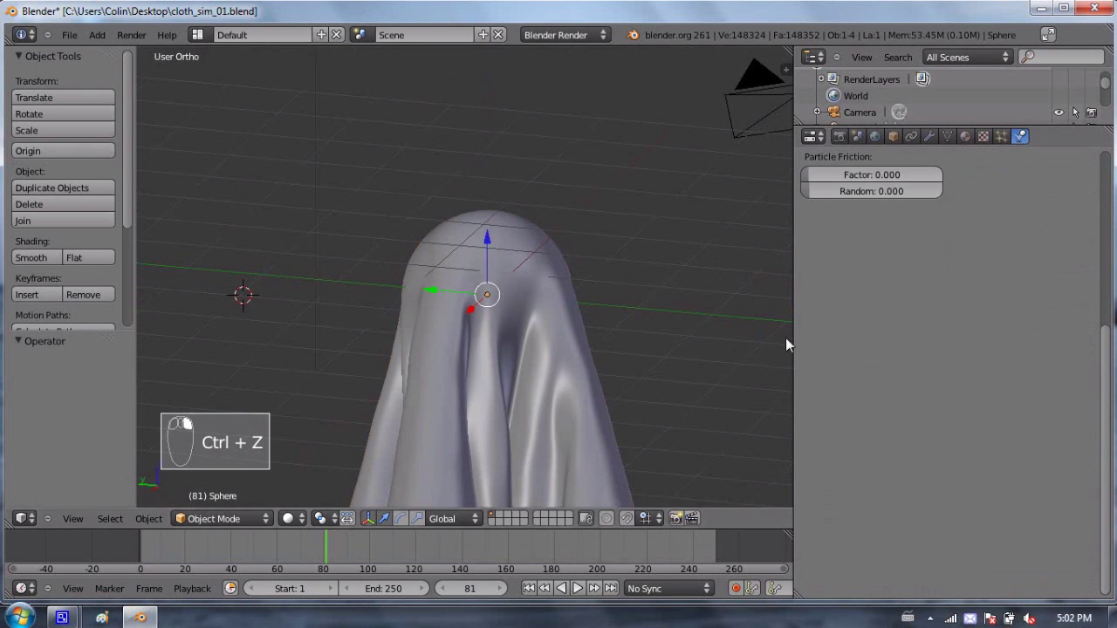
# - Reselect the cloth plane and free its physics bake to unlock the cloth cache and collision settings
pyautogui.rightClick(586, 371)
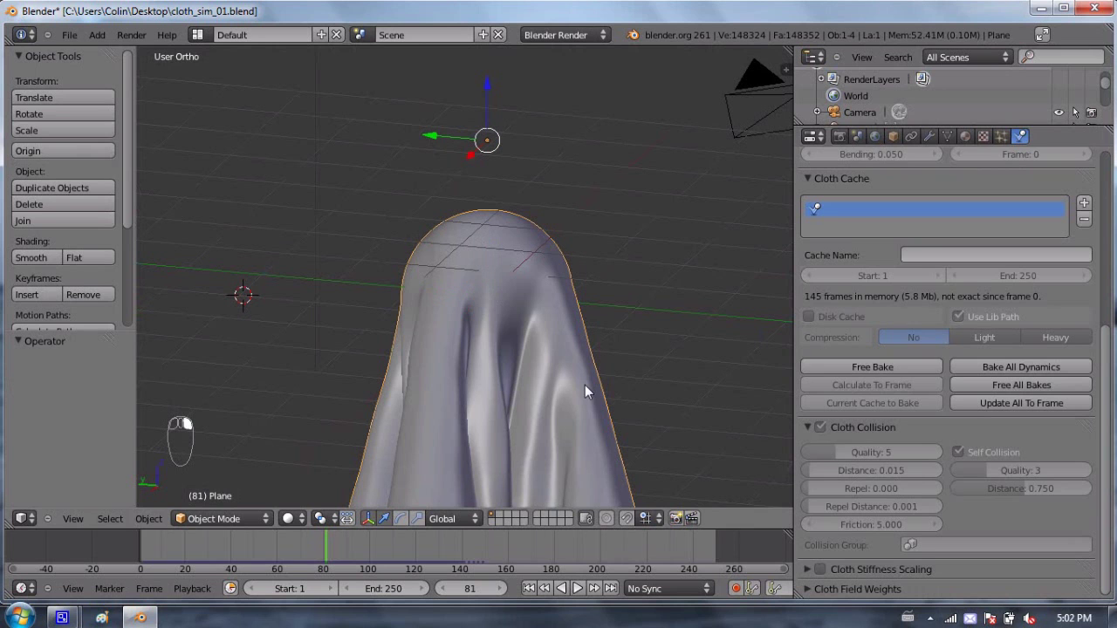
pyautogui.click(919, 367)
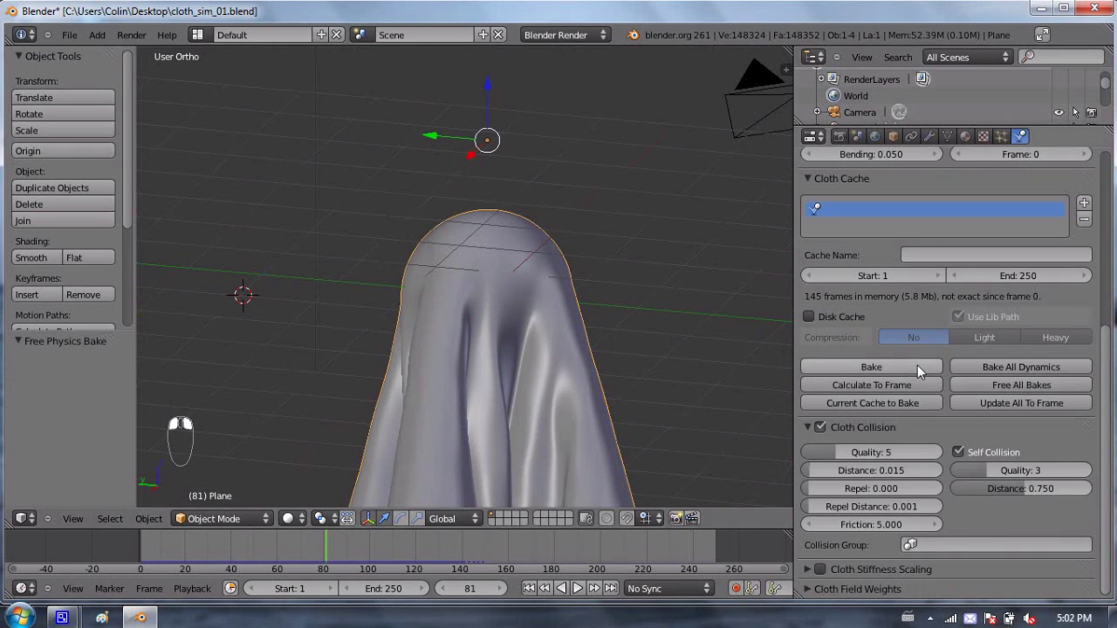
pyautogui.click(961, 406)
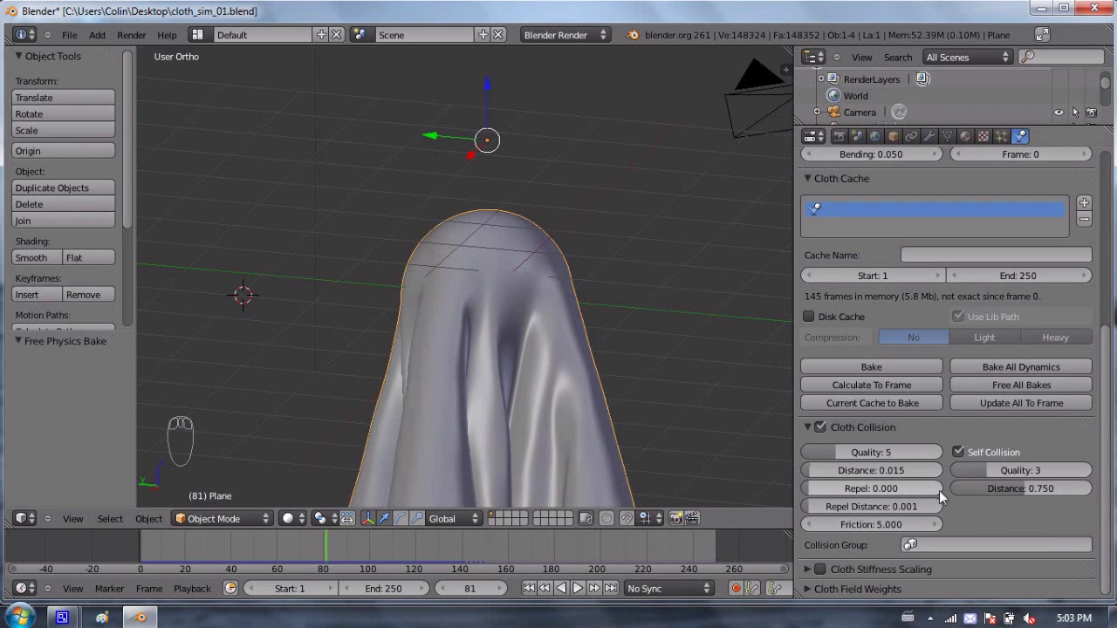
pyautogui.click(883, 471)
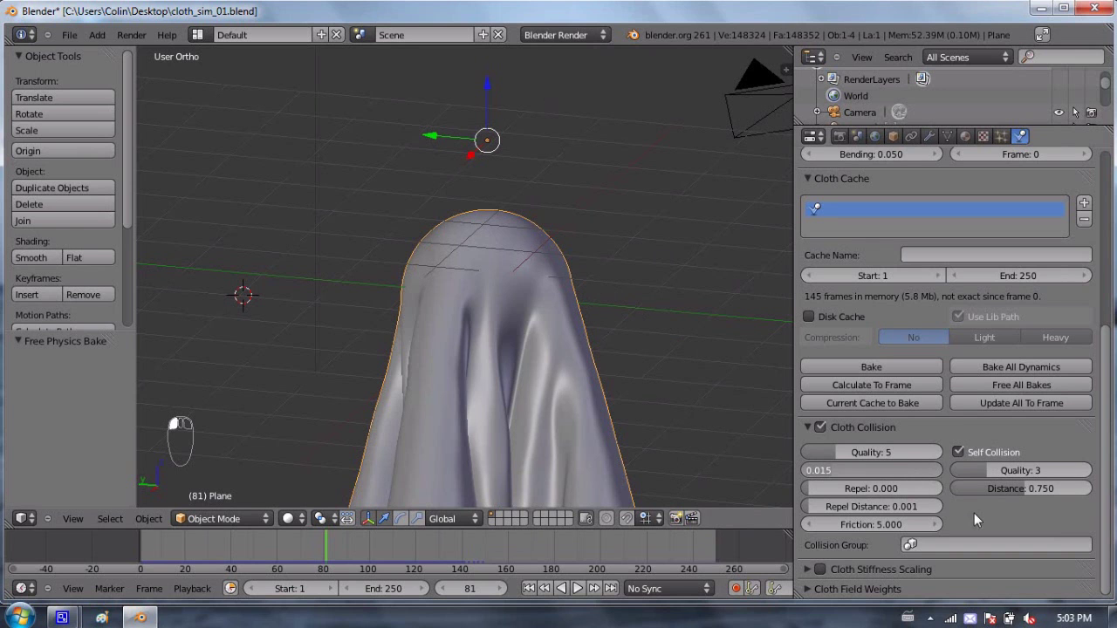
pyautogui.press('Escape')
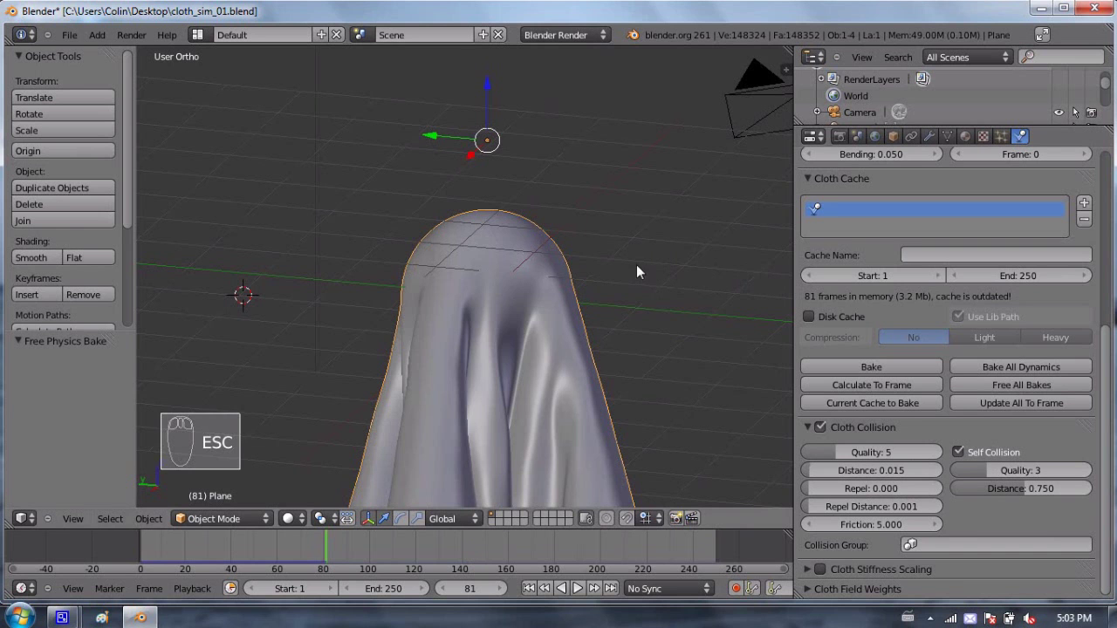
pyautogui.moveTo(630, 264)
pyautogui.mouseDown(button='middle')
pyautogui.moveTo(589, 215)
pyautogui.moveTo(632, 263)
pyautogui.mouseUp(button='middle')
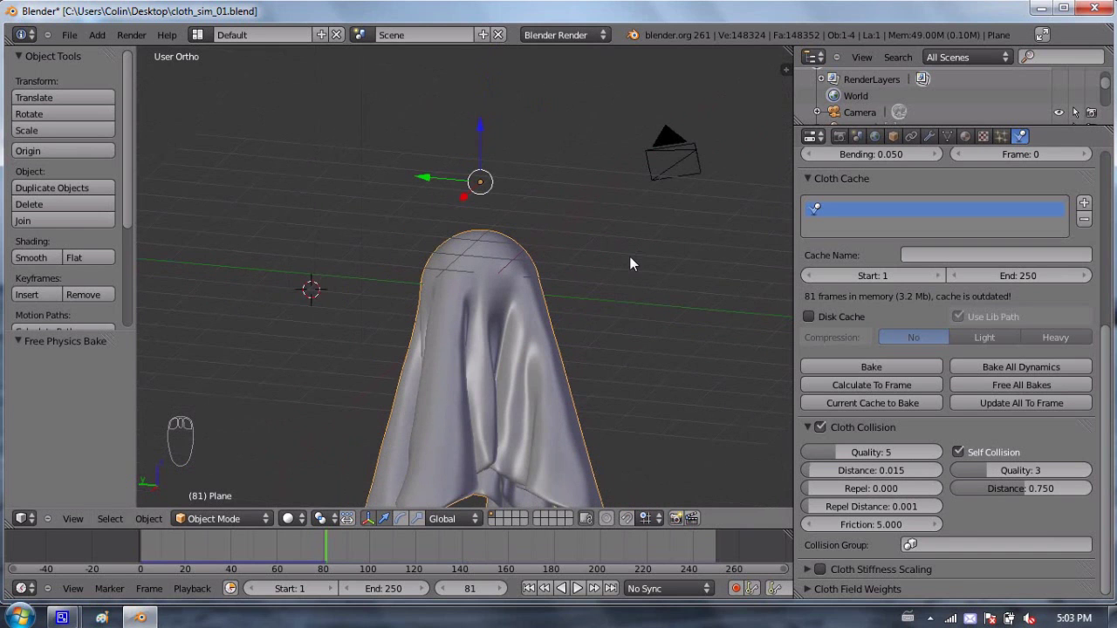